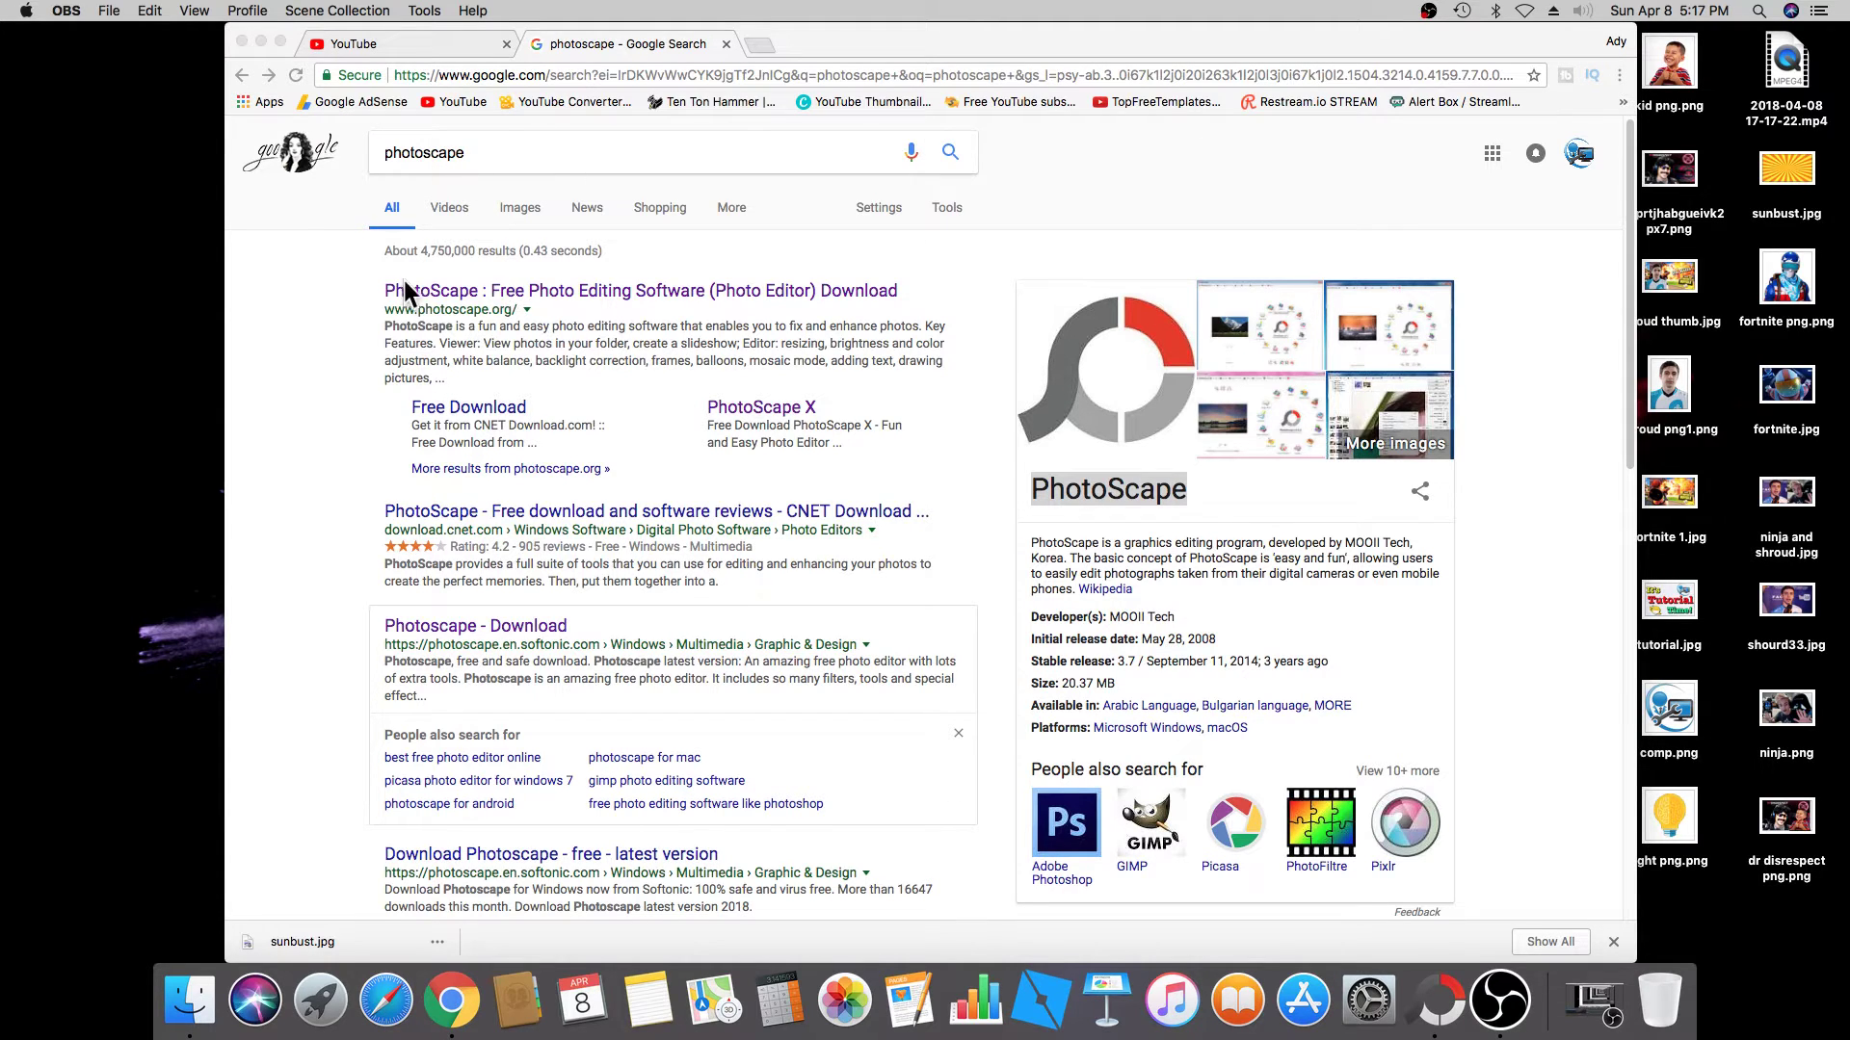
Go from the photoscape.org search result to the PhotoScape X page and request the Mac download.
{"action": "left_click", "coordinate": [296, 322]}
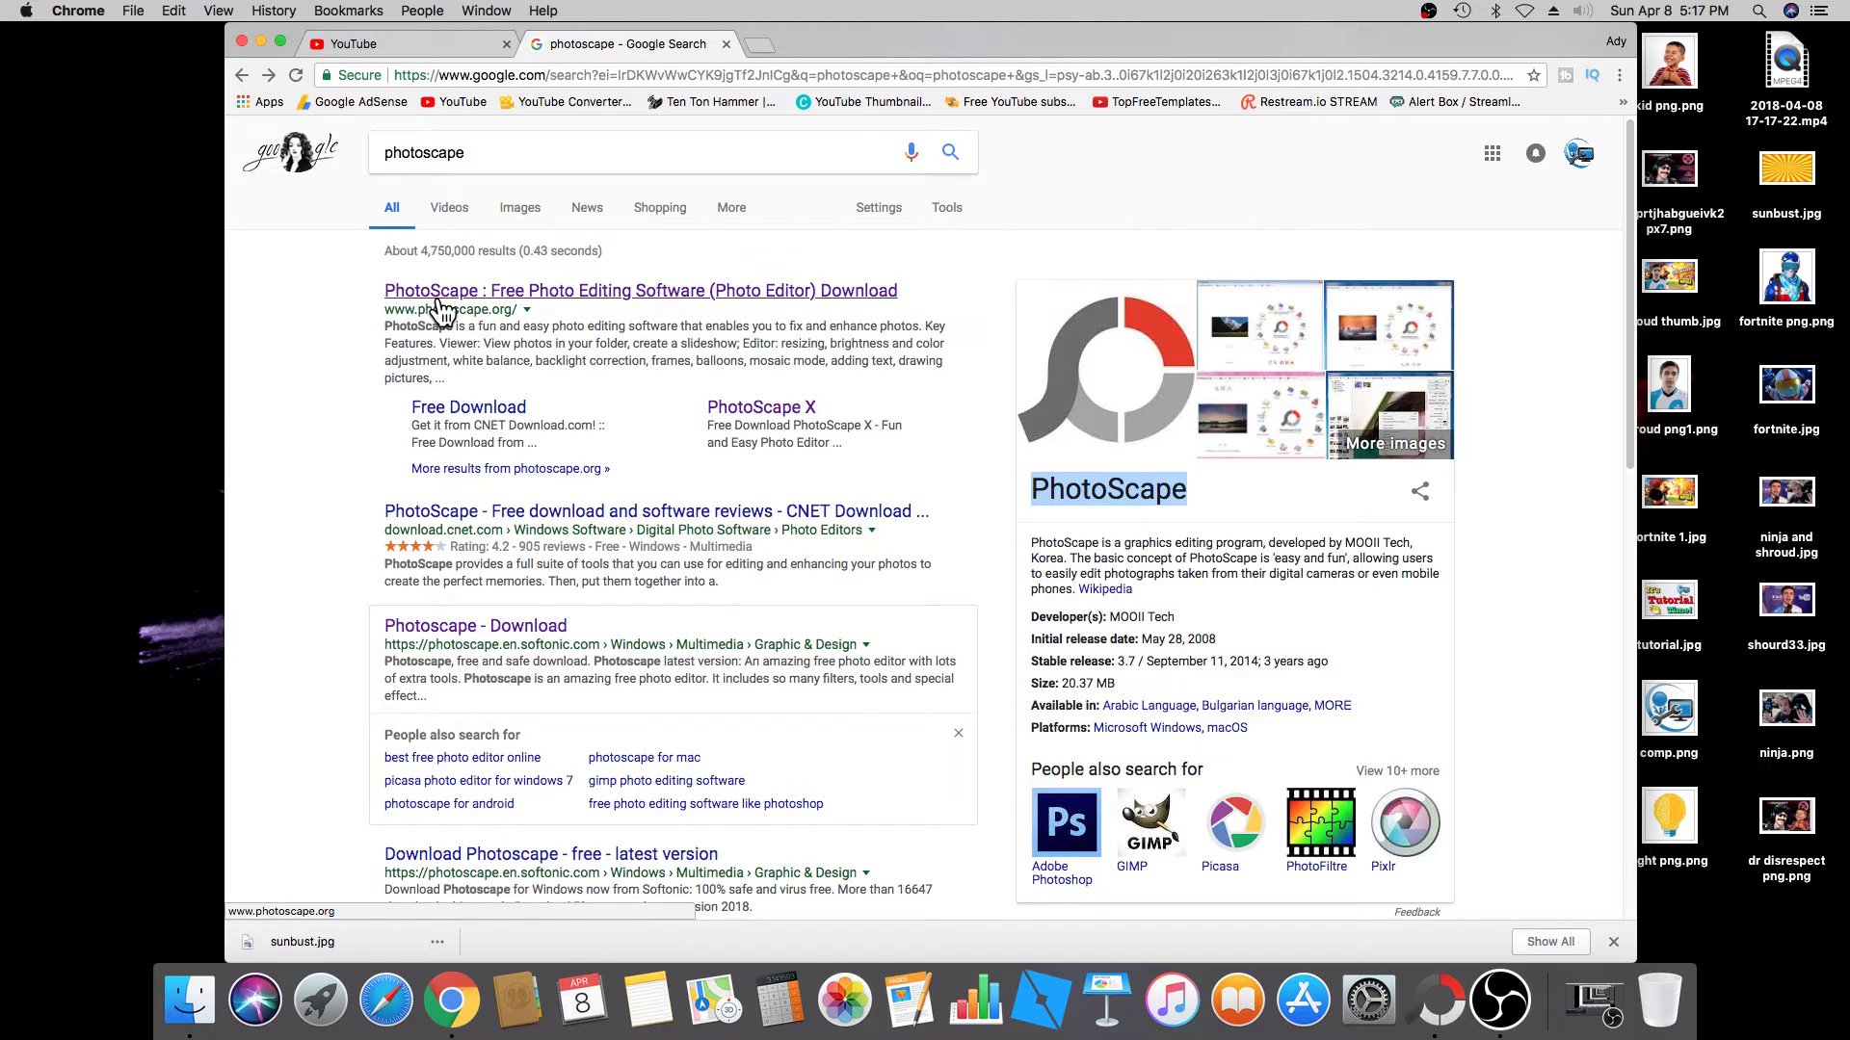
{"action": "left_click", "coordinate": [438, 306]}
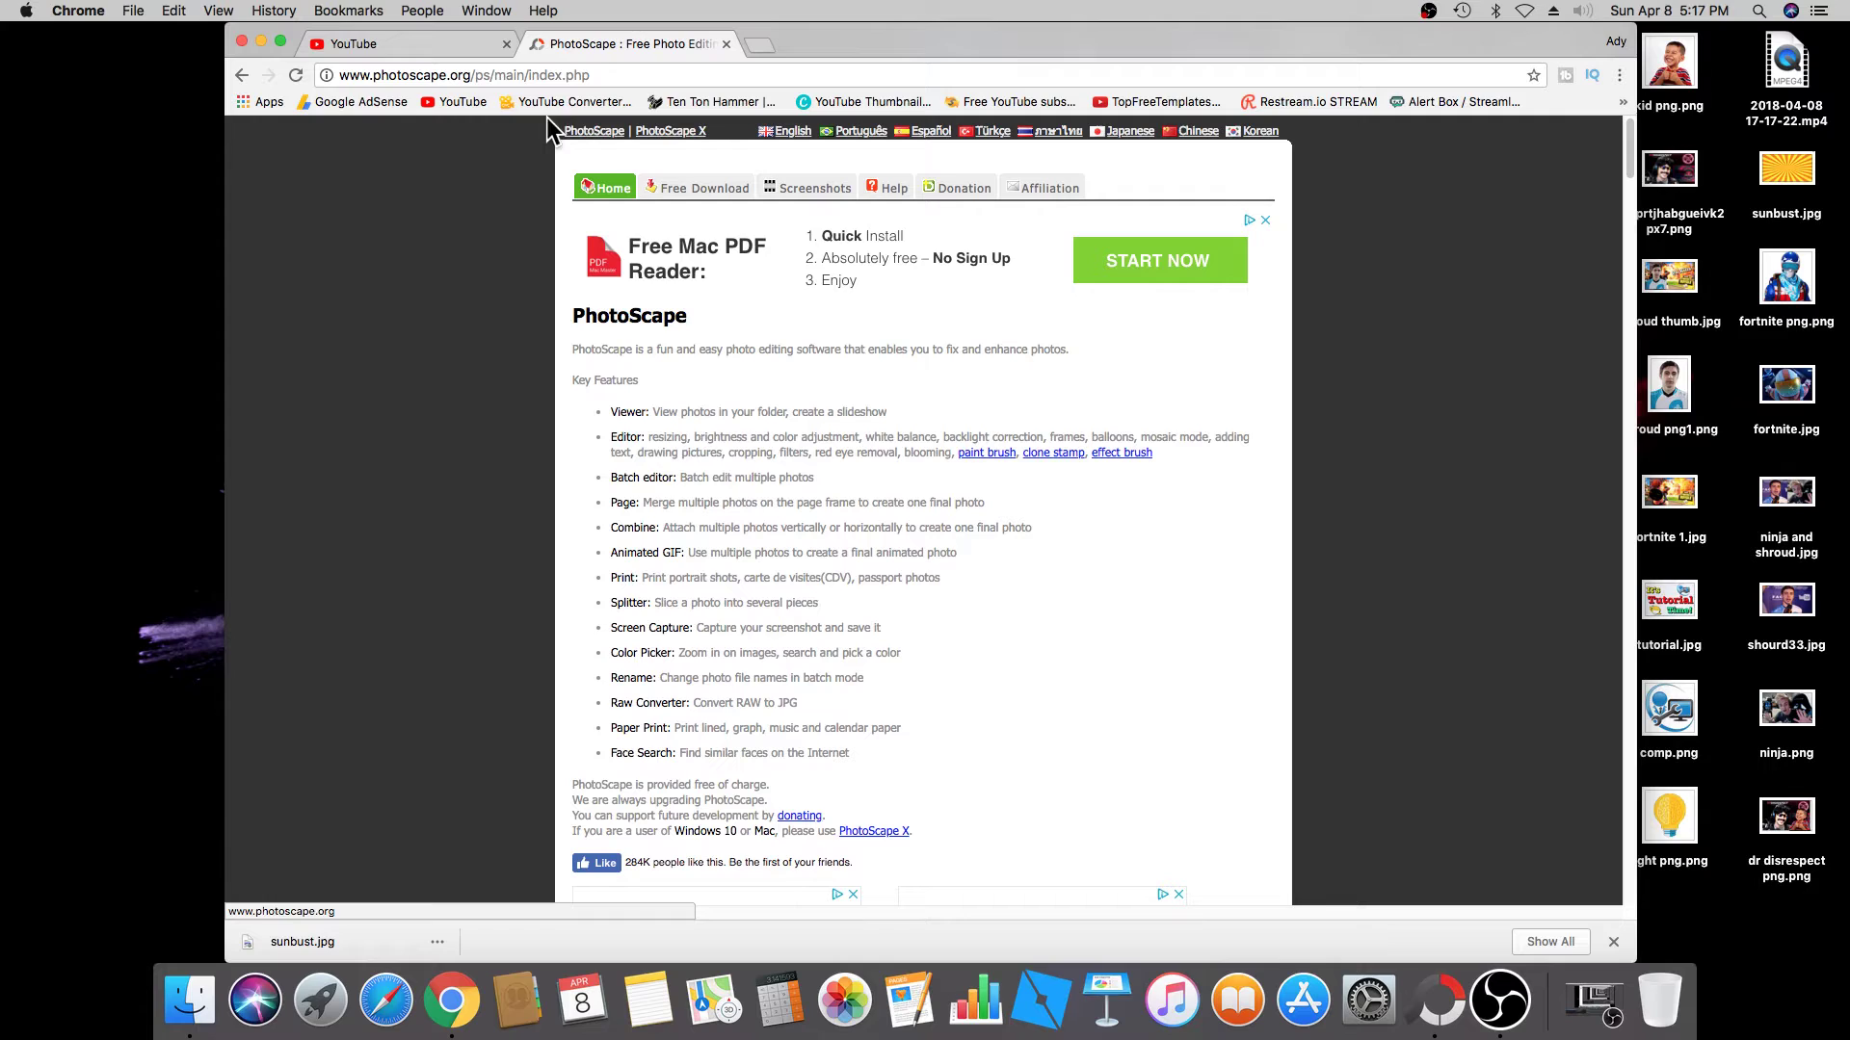
{"action": "left_click", "coordinate": [655, 135]}
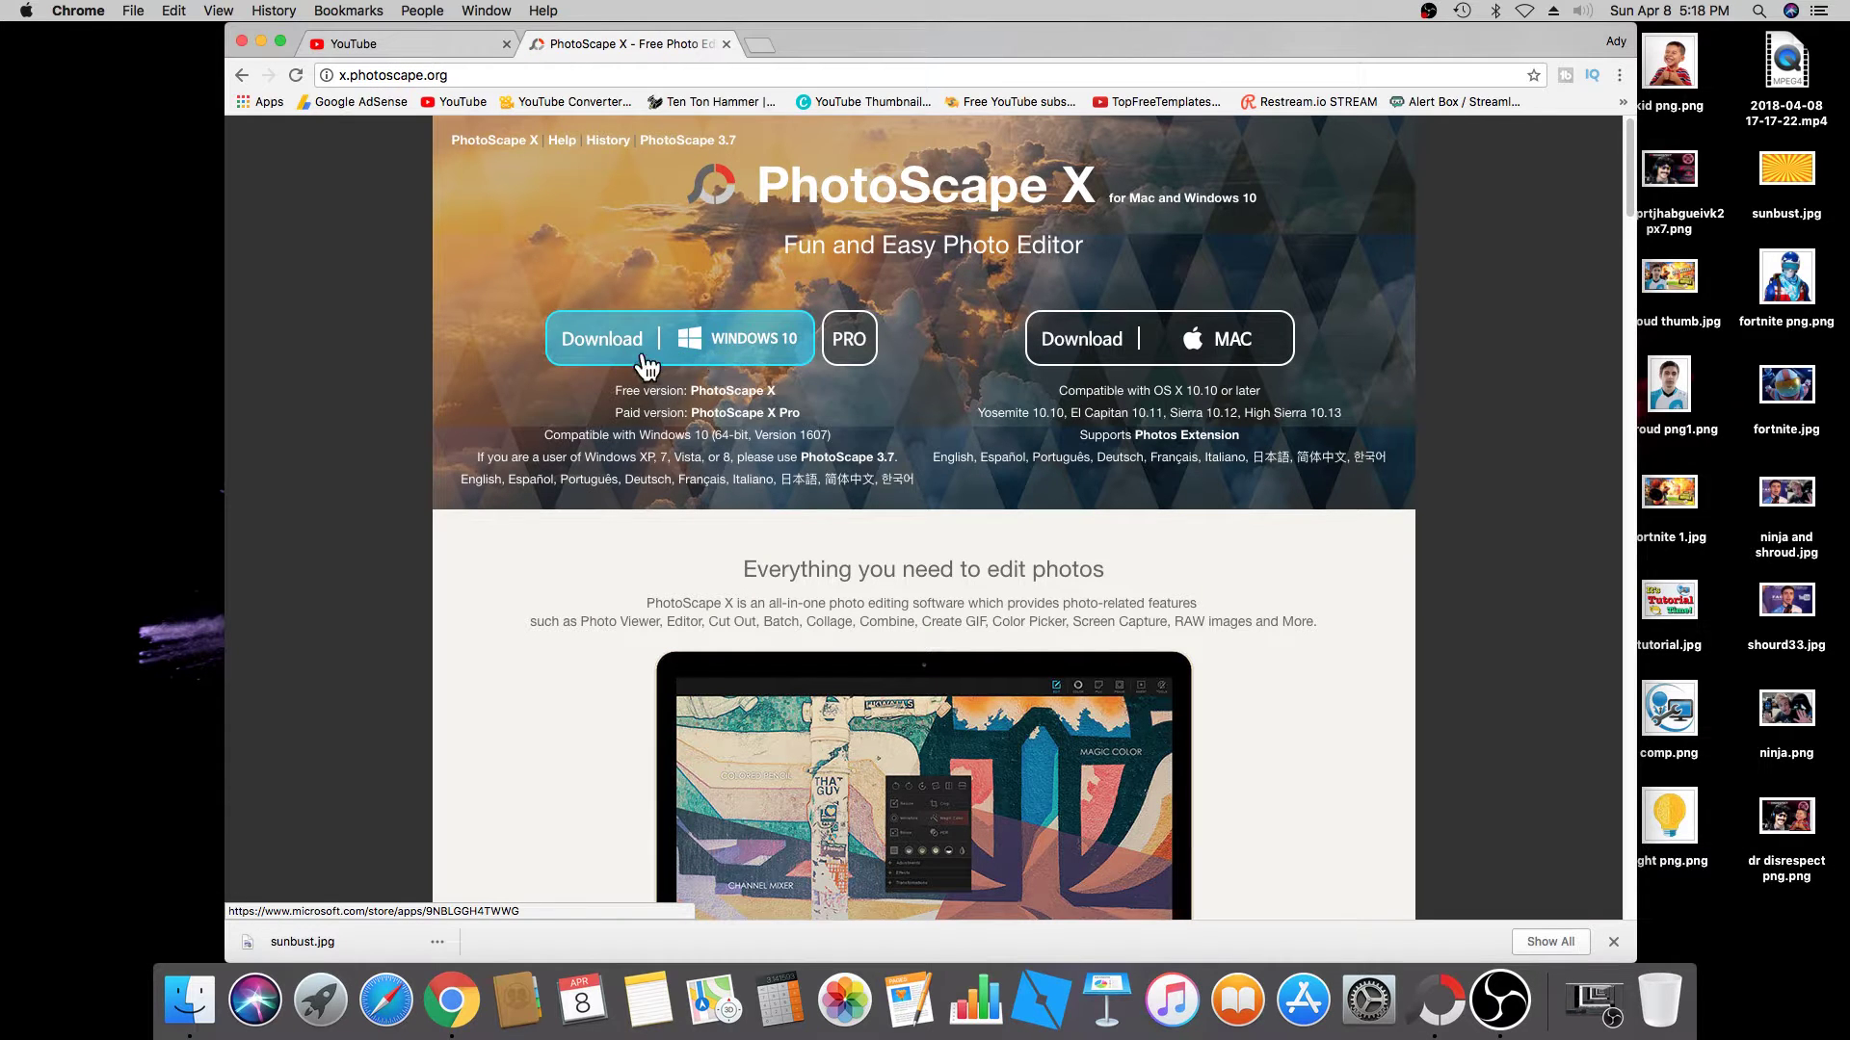
{"action": "left_click", "coordinate": [1141, 344]}
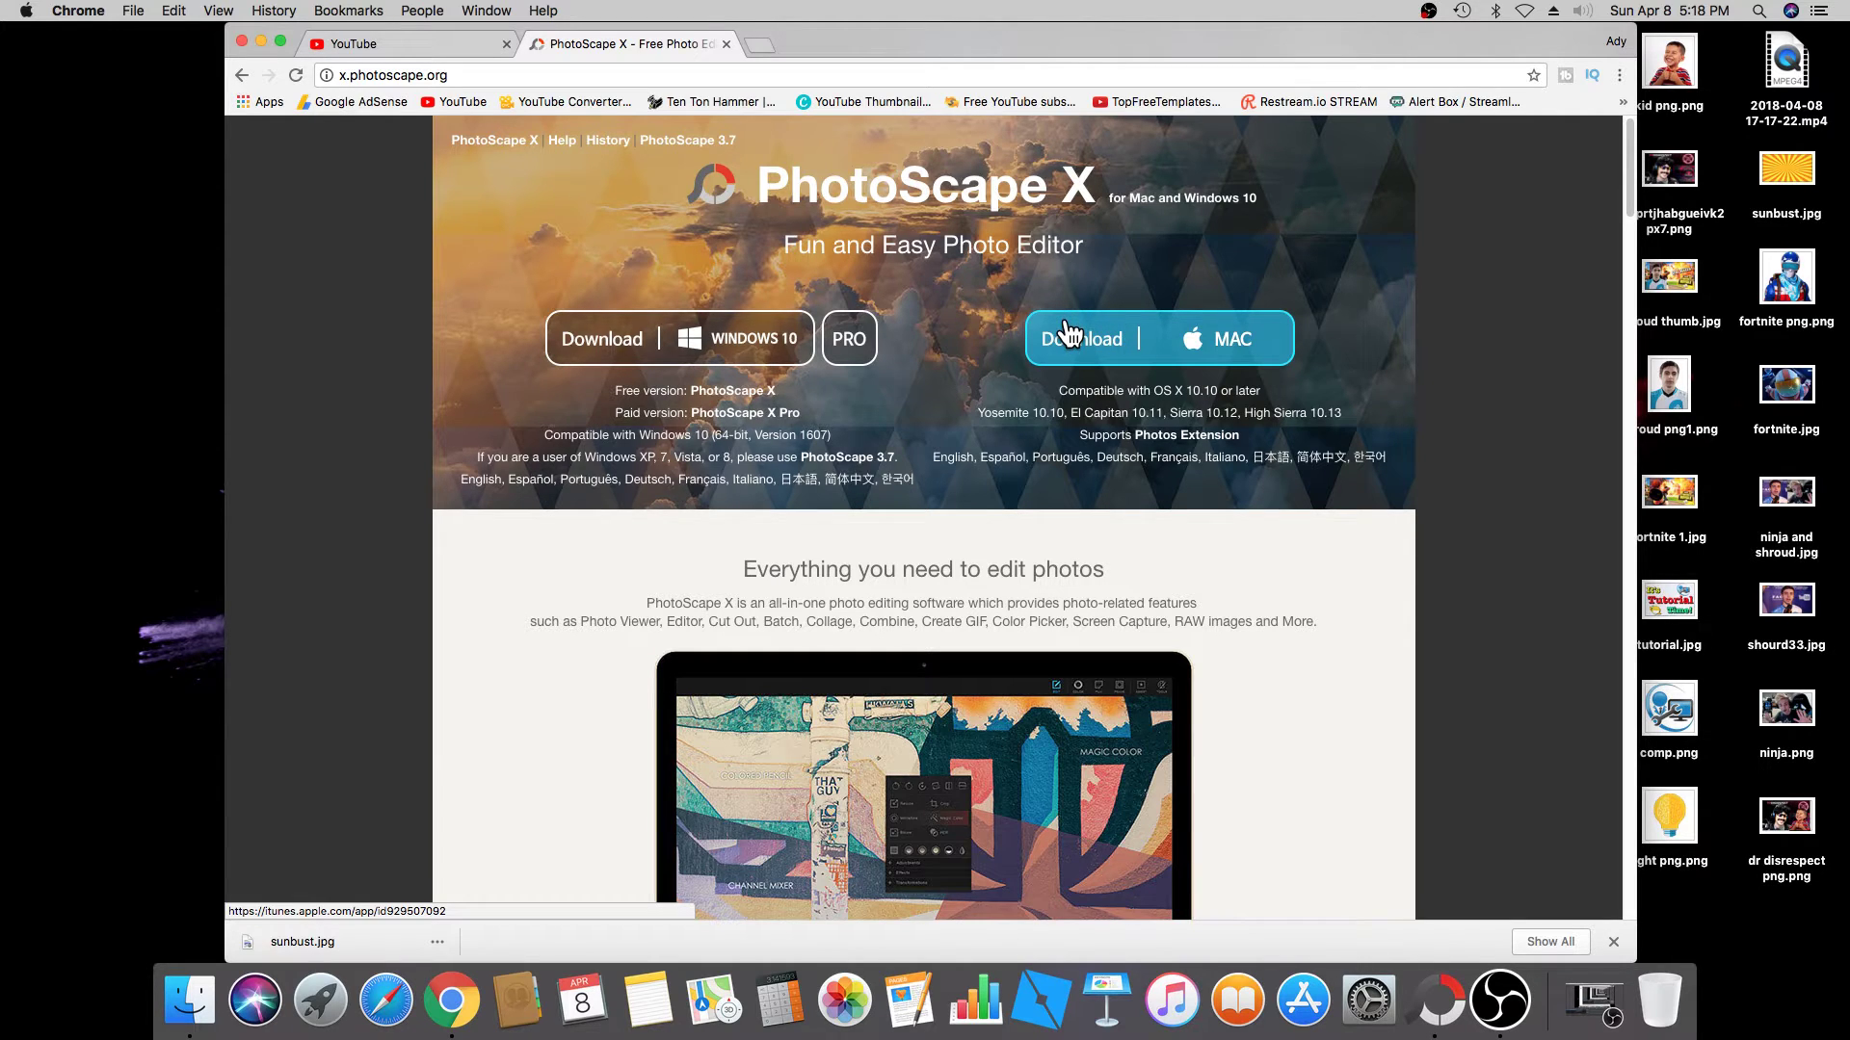
Minimize Chrome and bring the PhotoScape X window to the front.
{"action": "left_click", "coordinate": [260, 40]}
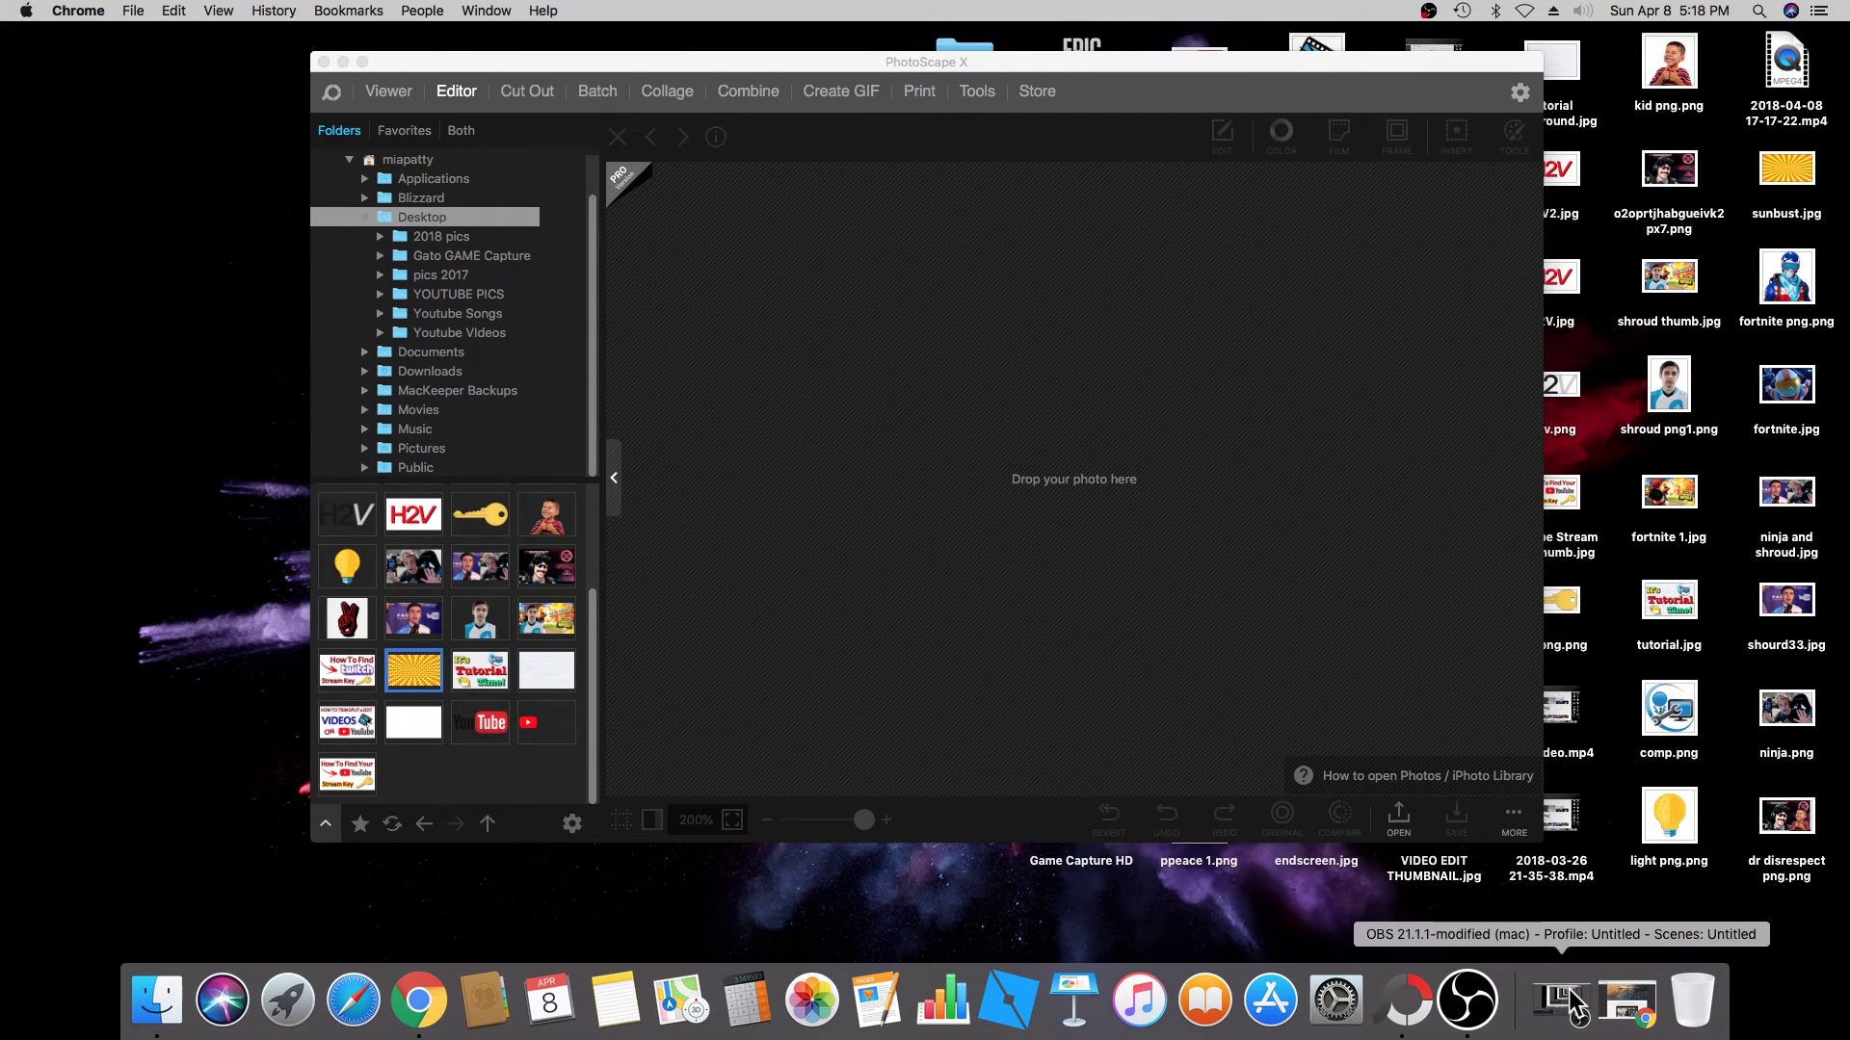
{"action": "left_click", "coordinate": [761, 330]}
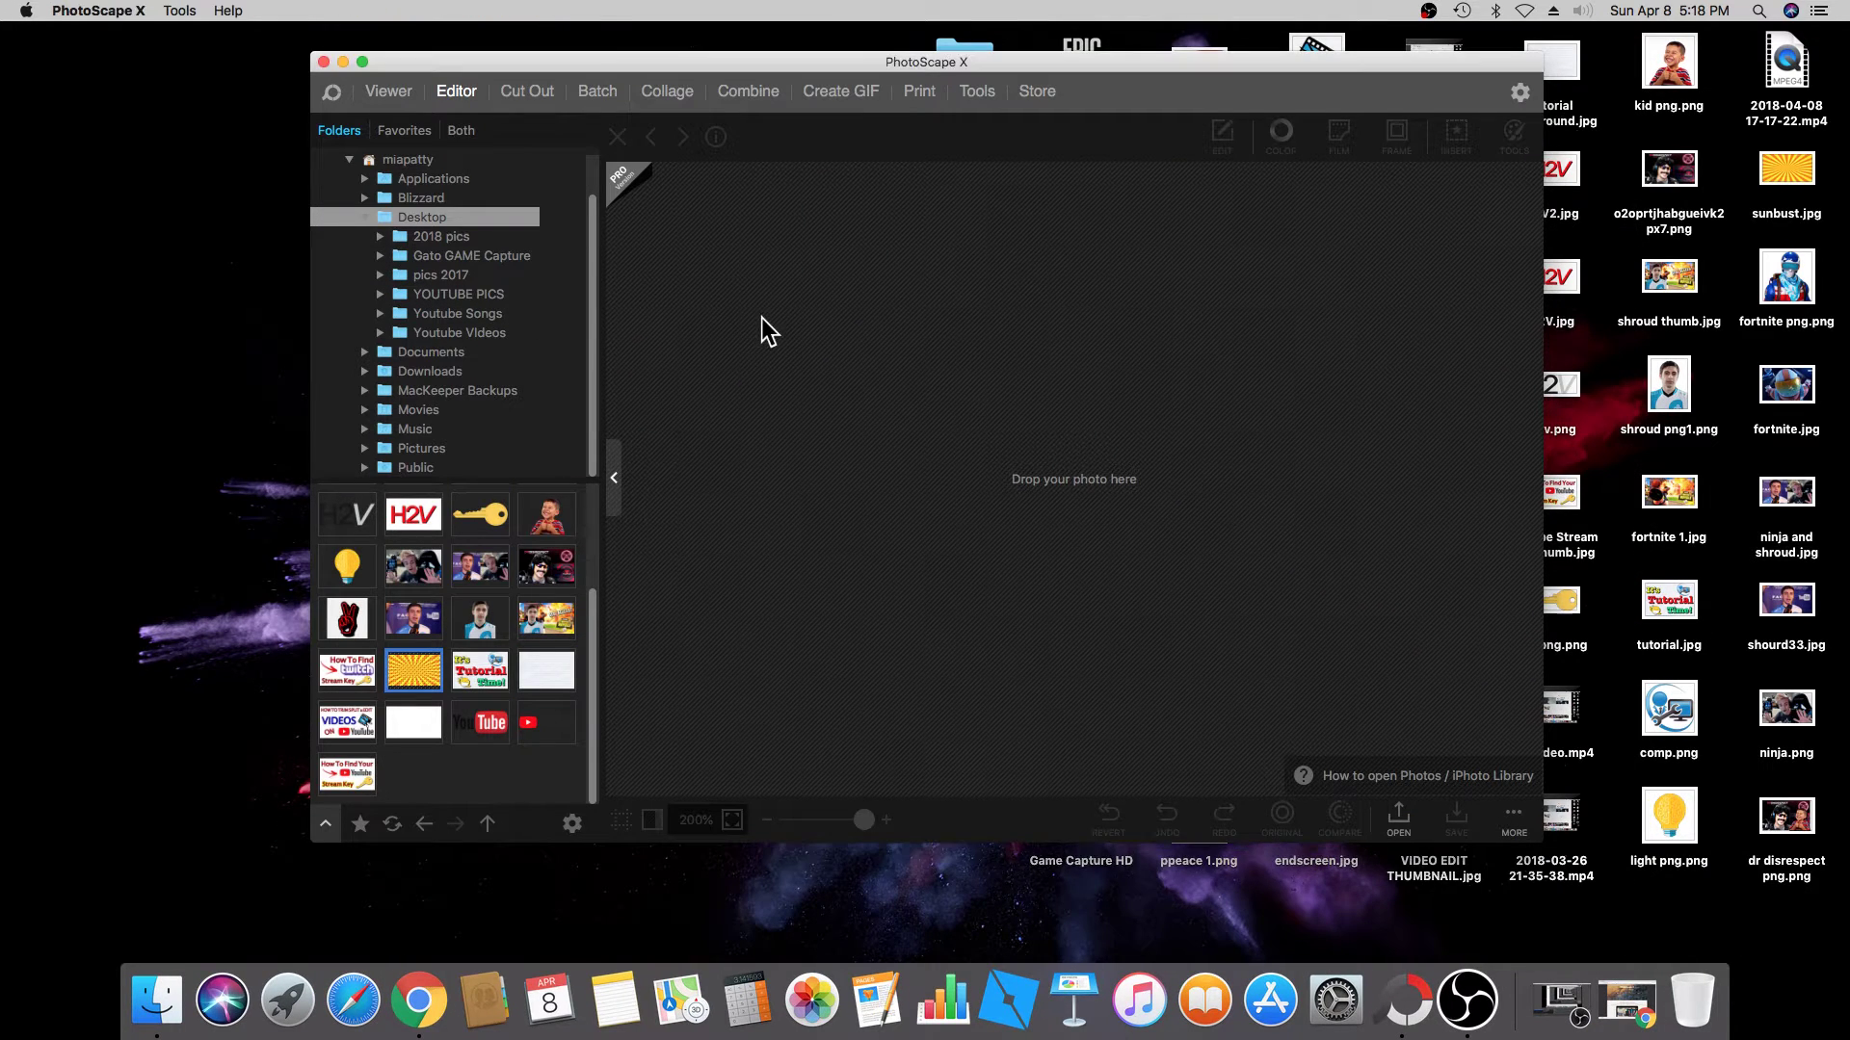
{"action": "left_click_drag", "start_coordinate": [609, 62], "coordinate": [667, 89]}
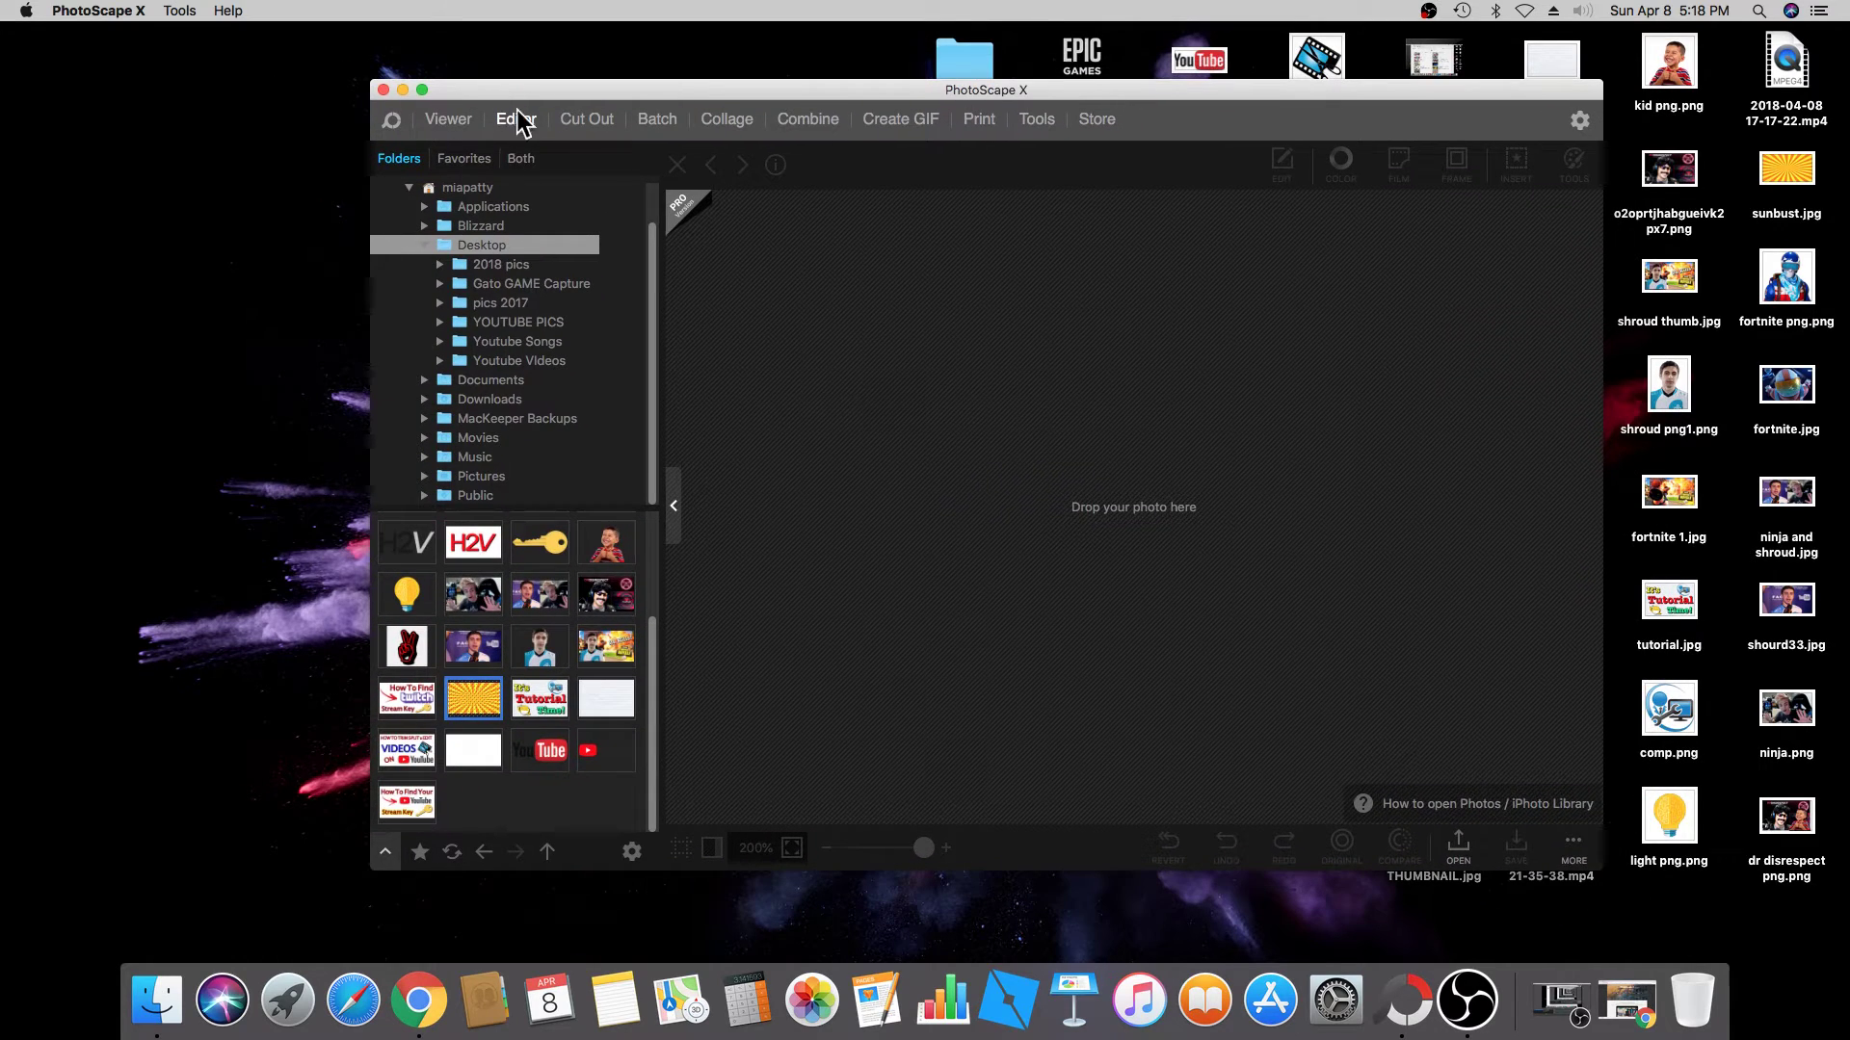
Return to the Editor, load sunbust.jpg onto the canvas and show the Insert tools.
{"action": "left_click", "coordinate": [655, 125]}
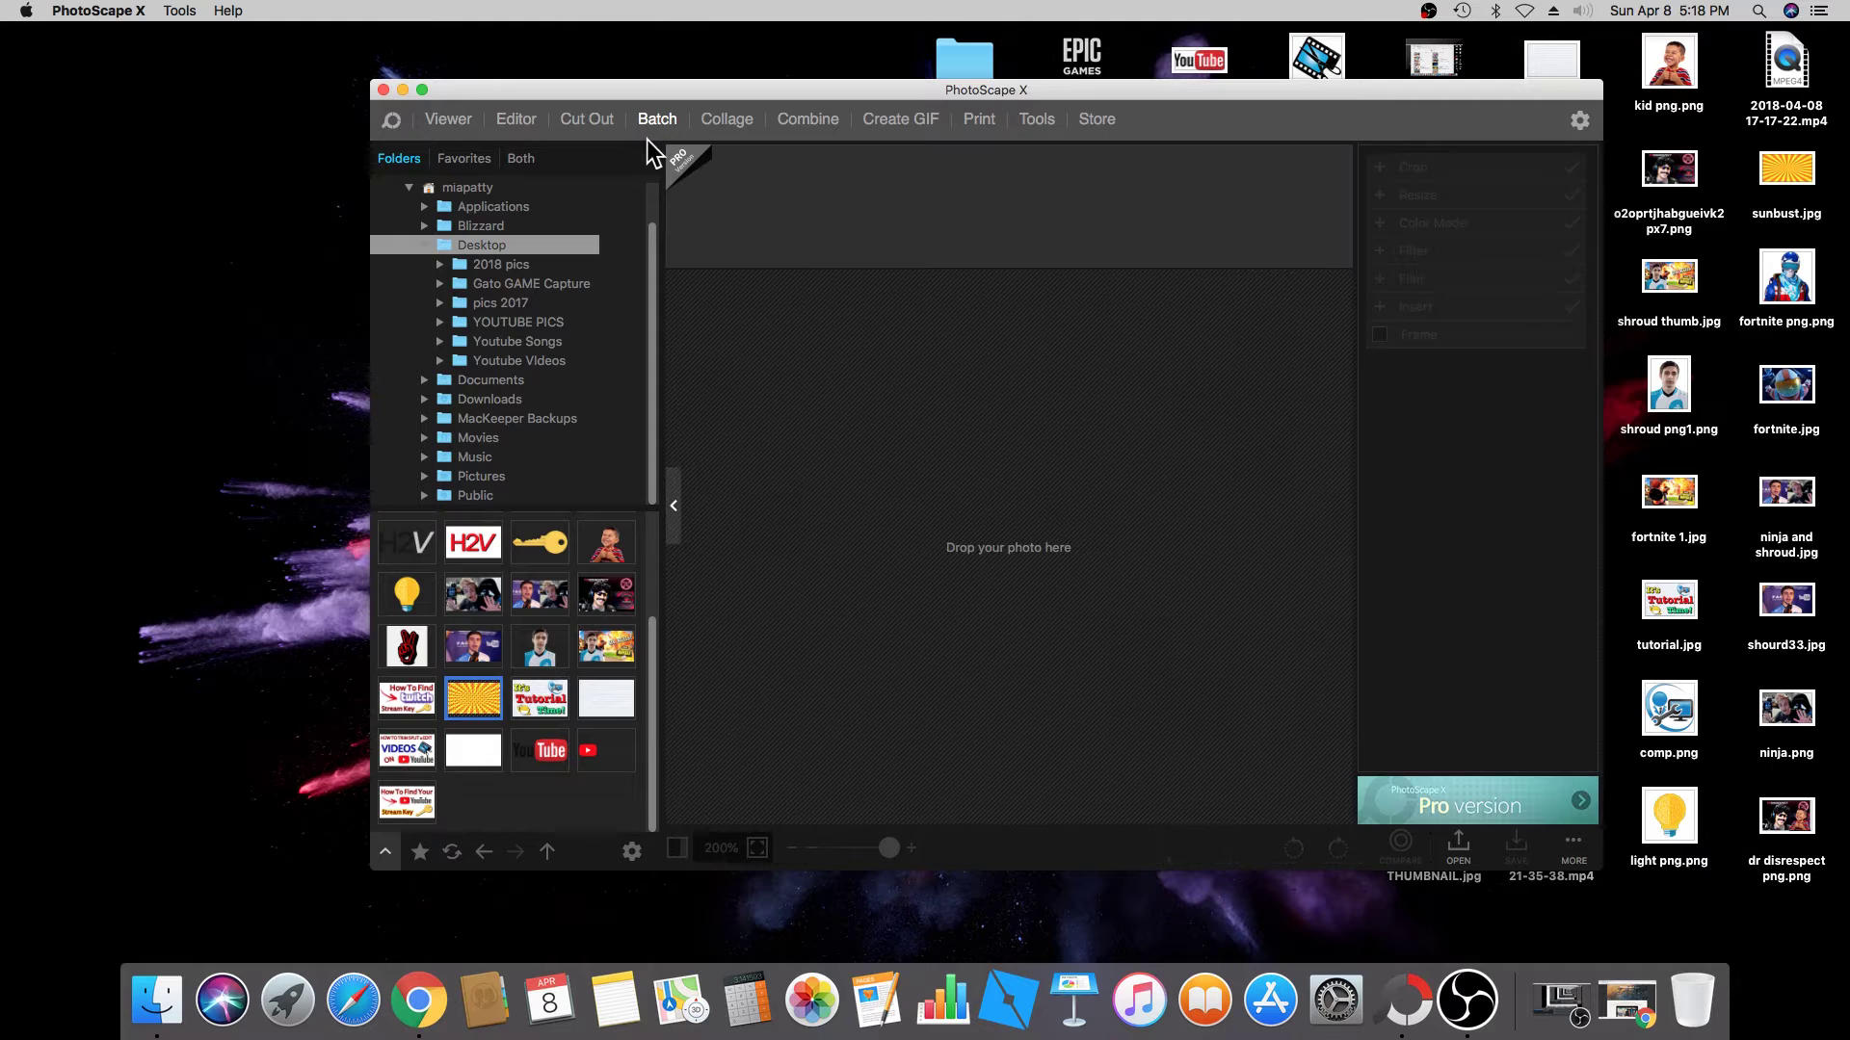
{"action": "left_click", "coordinate": [723, 122]}
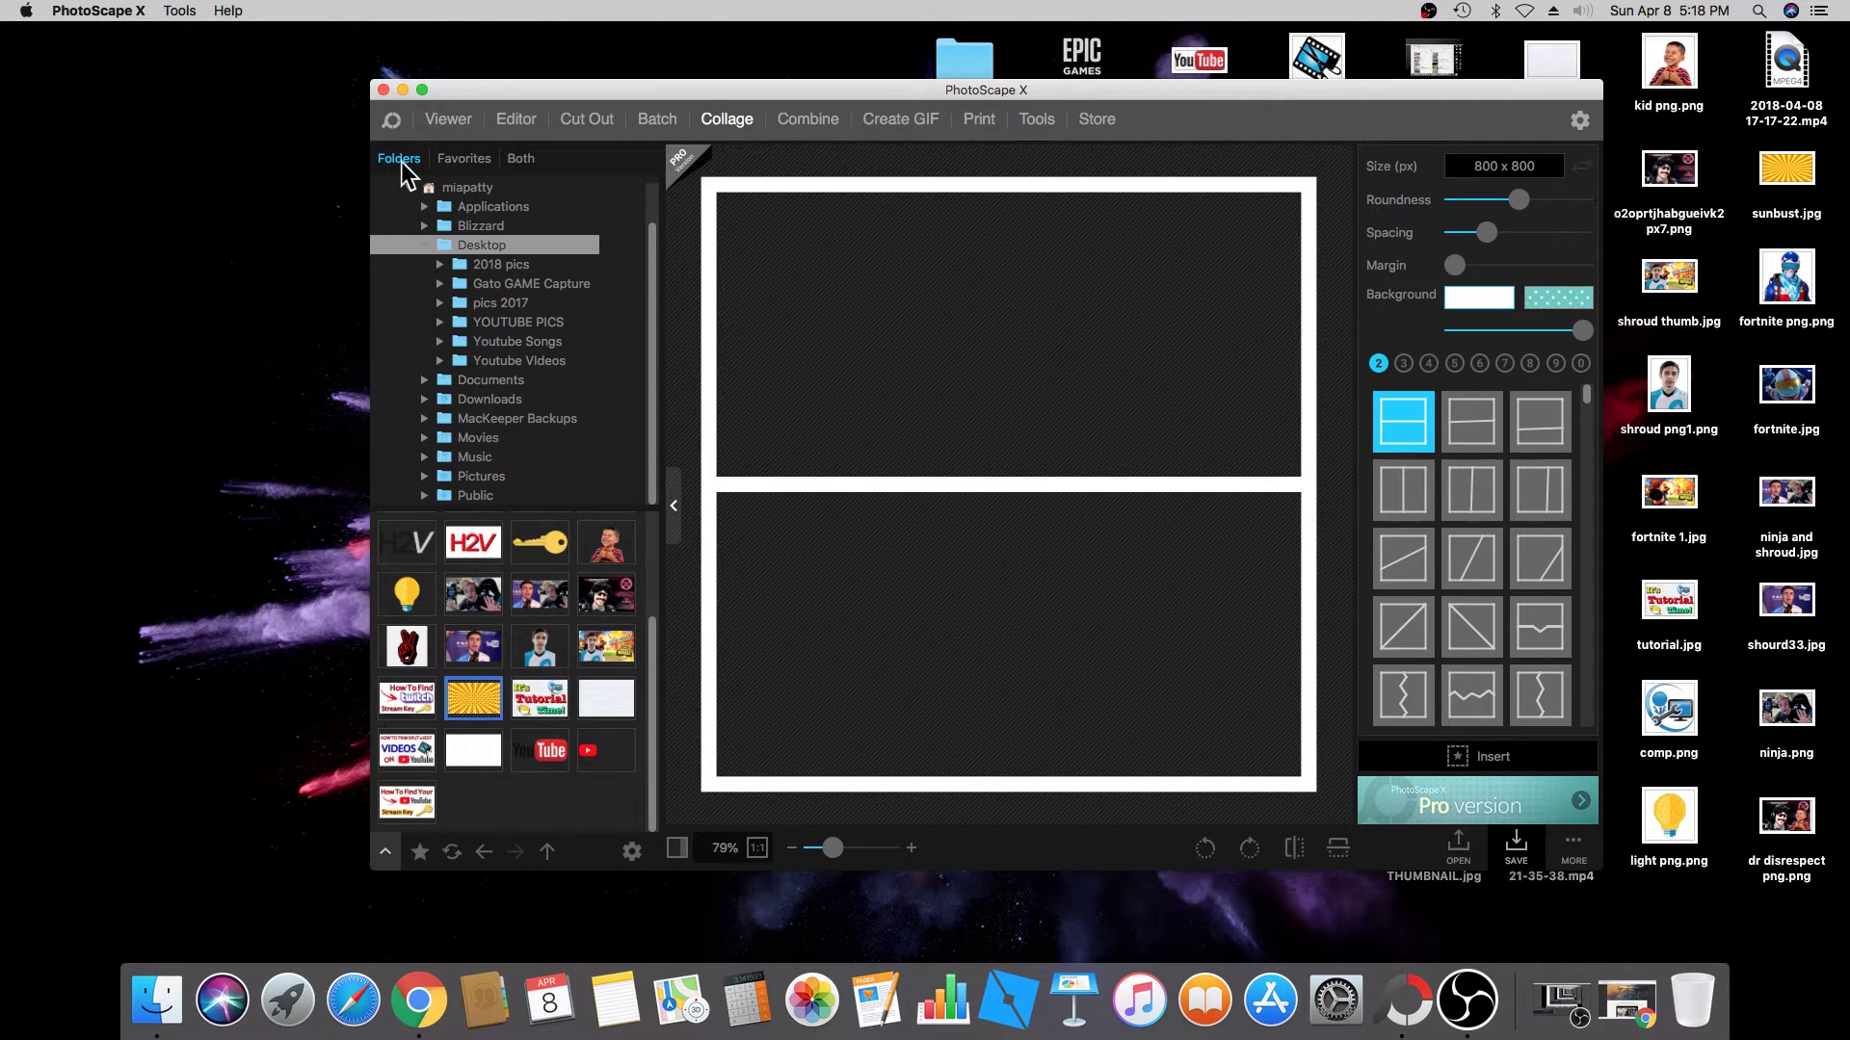
{"action": "left_click", "coordinate": [505, 125]}
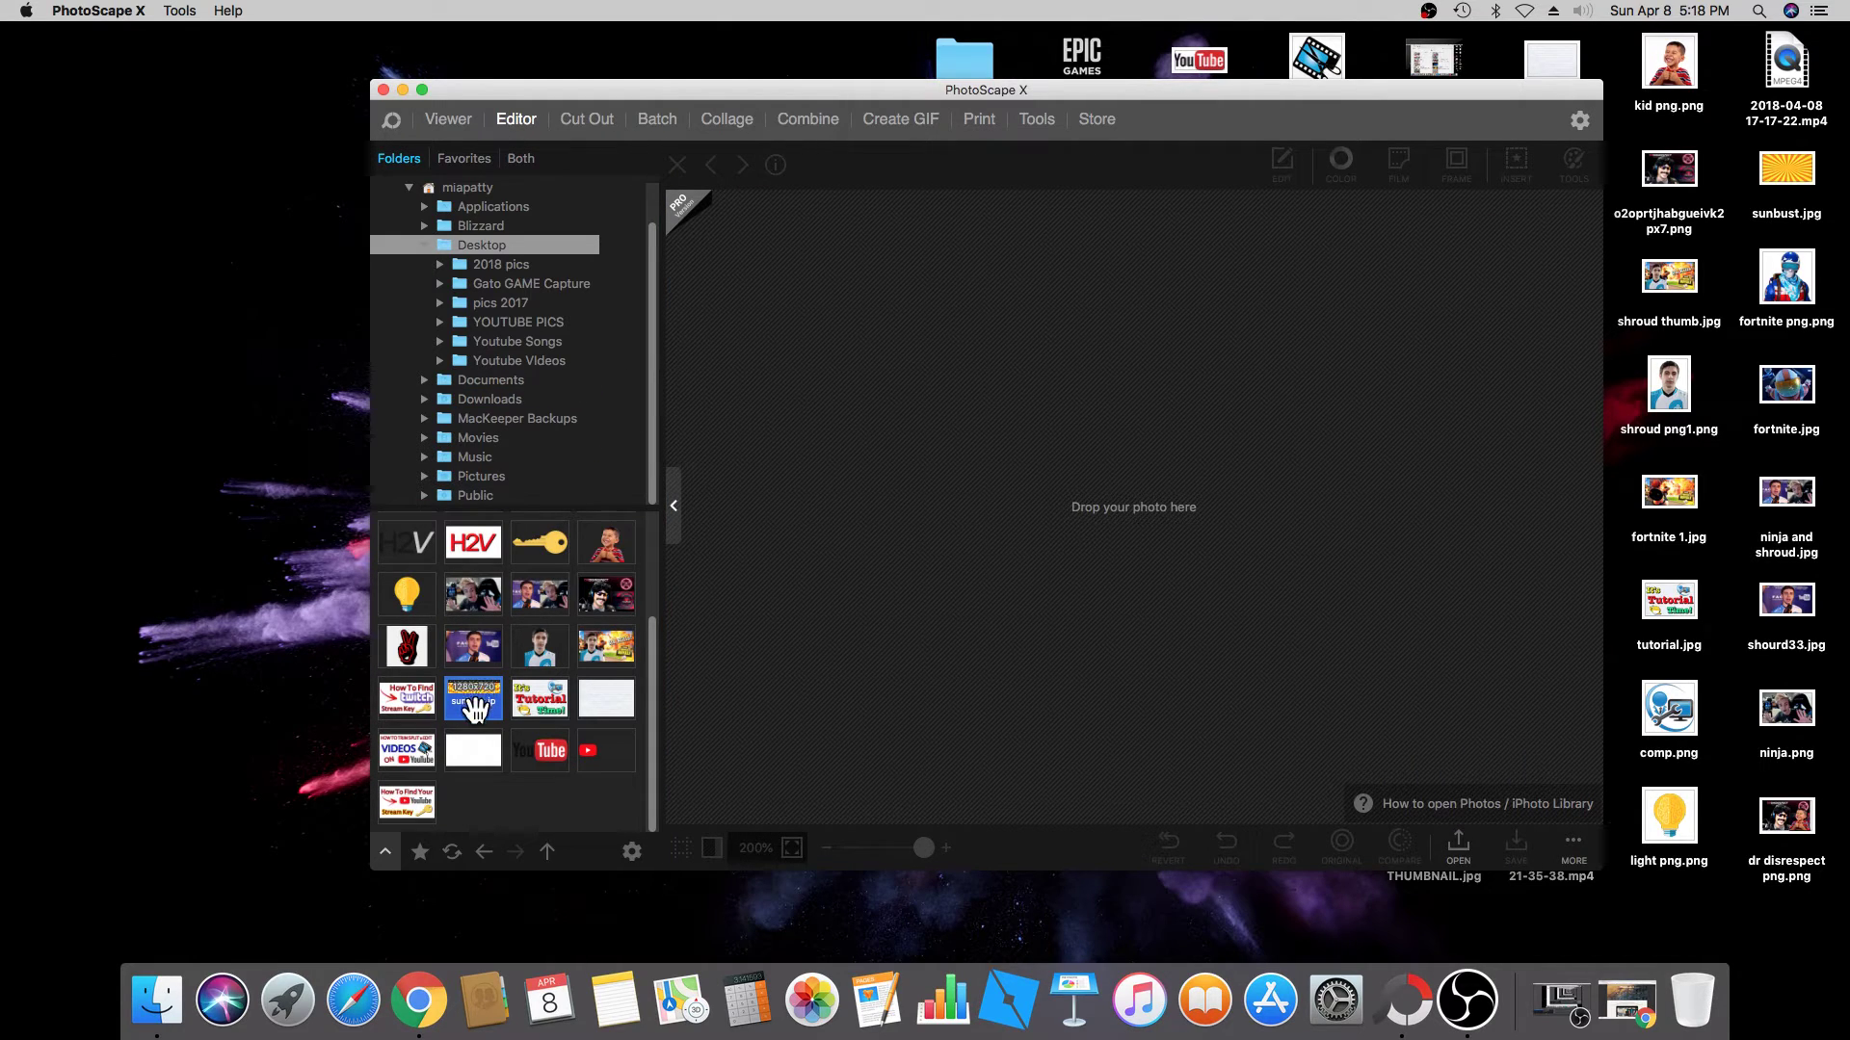
{"action": "left_click_drag", "start_coordinate": [473, 699], "coordinate": [1008, 443]}
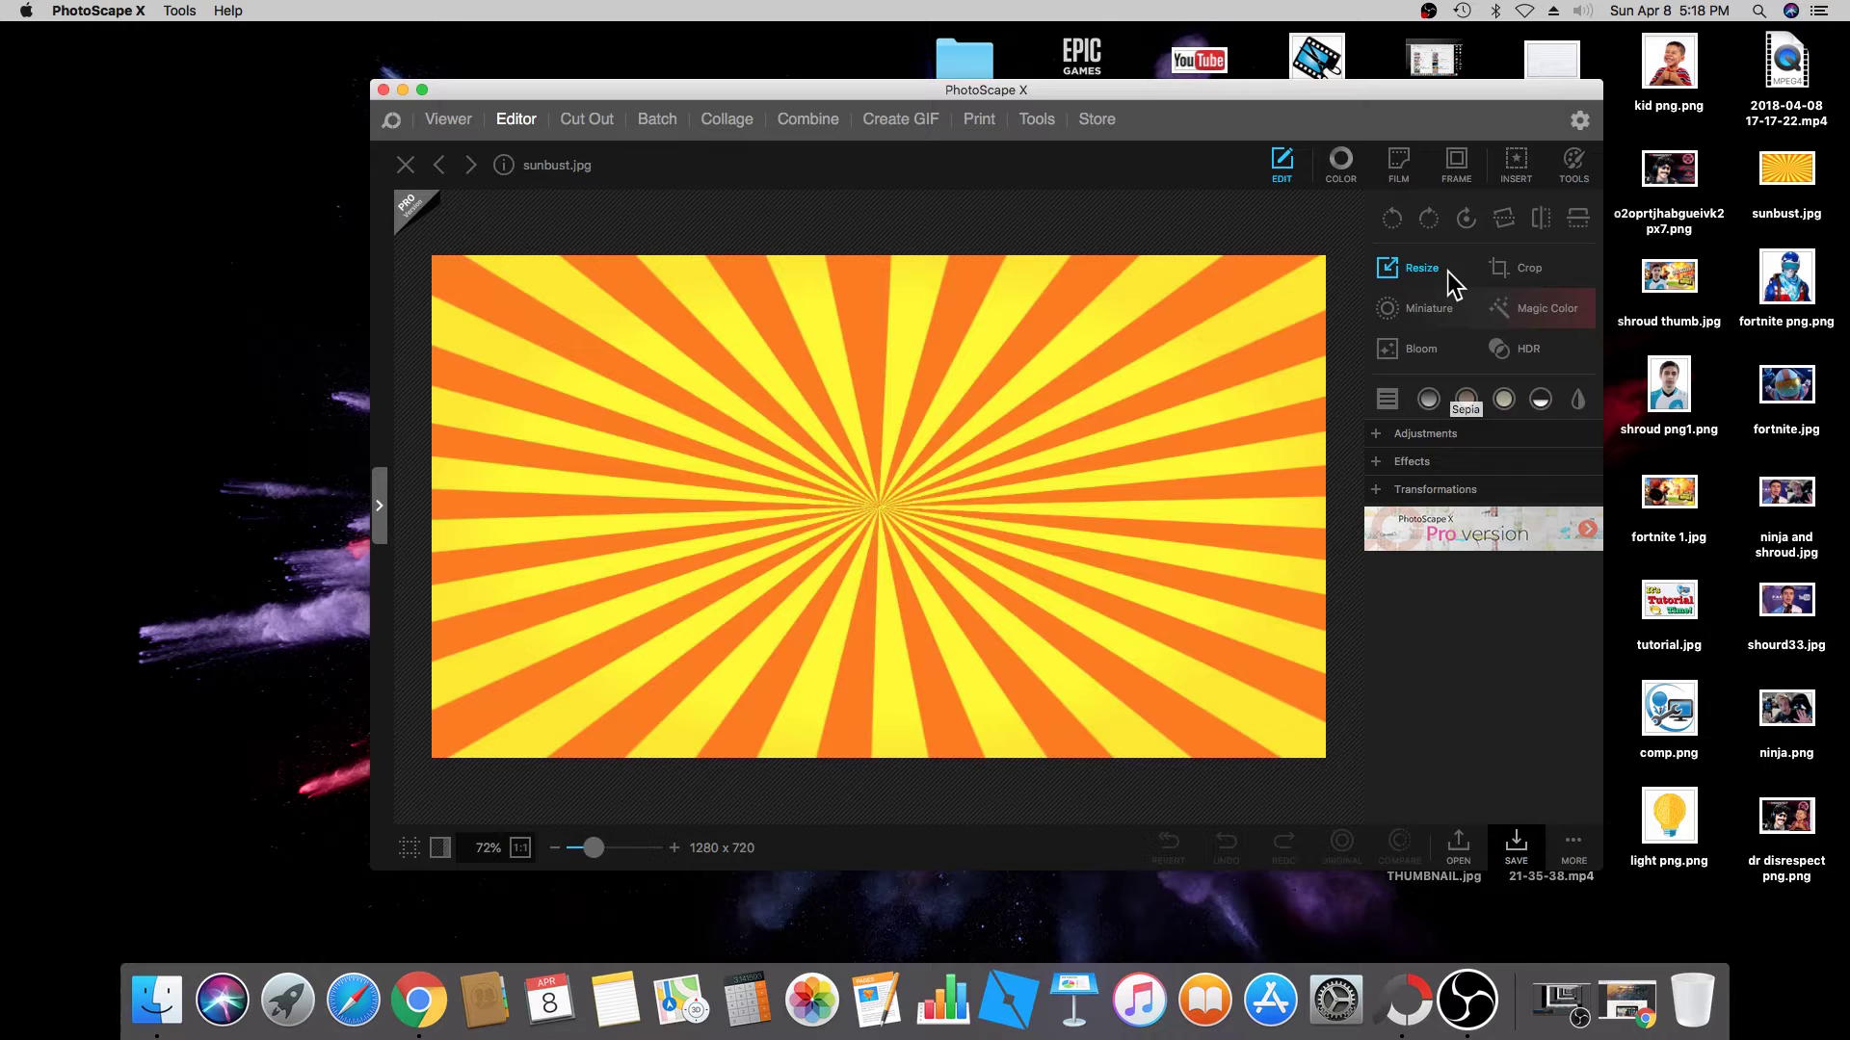
{"action": "left_click", "coordinate": [1518, 171]}
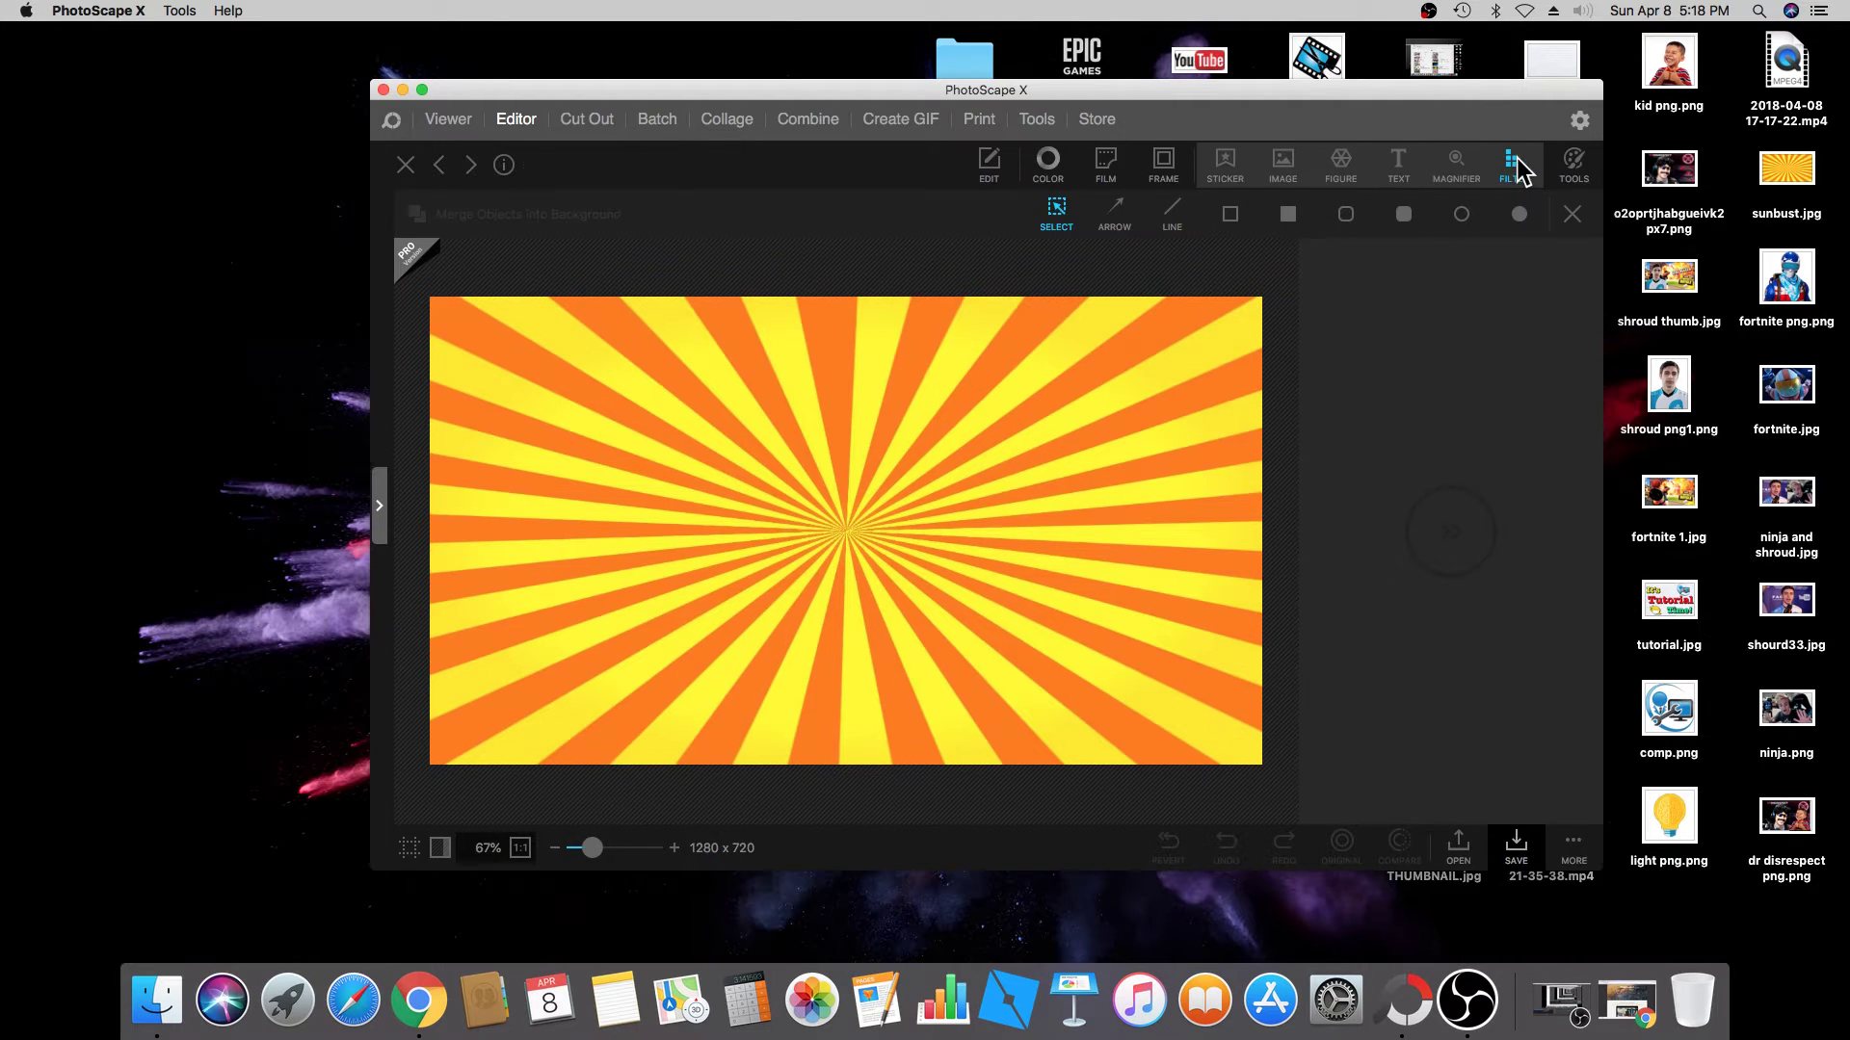
Insert a text object reading 'How to create a thumbnail', broken onto two lines before 'a'.
{"action": "left_click", "coordinate": [1400, 167]}
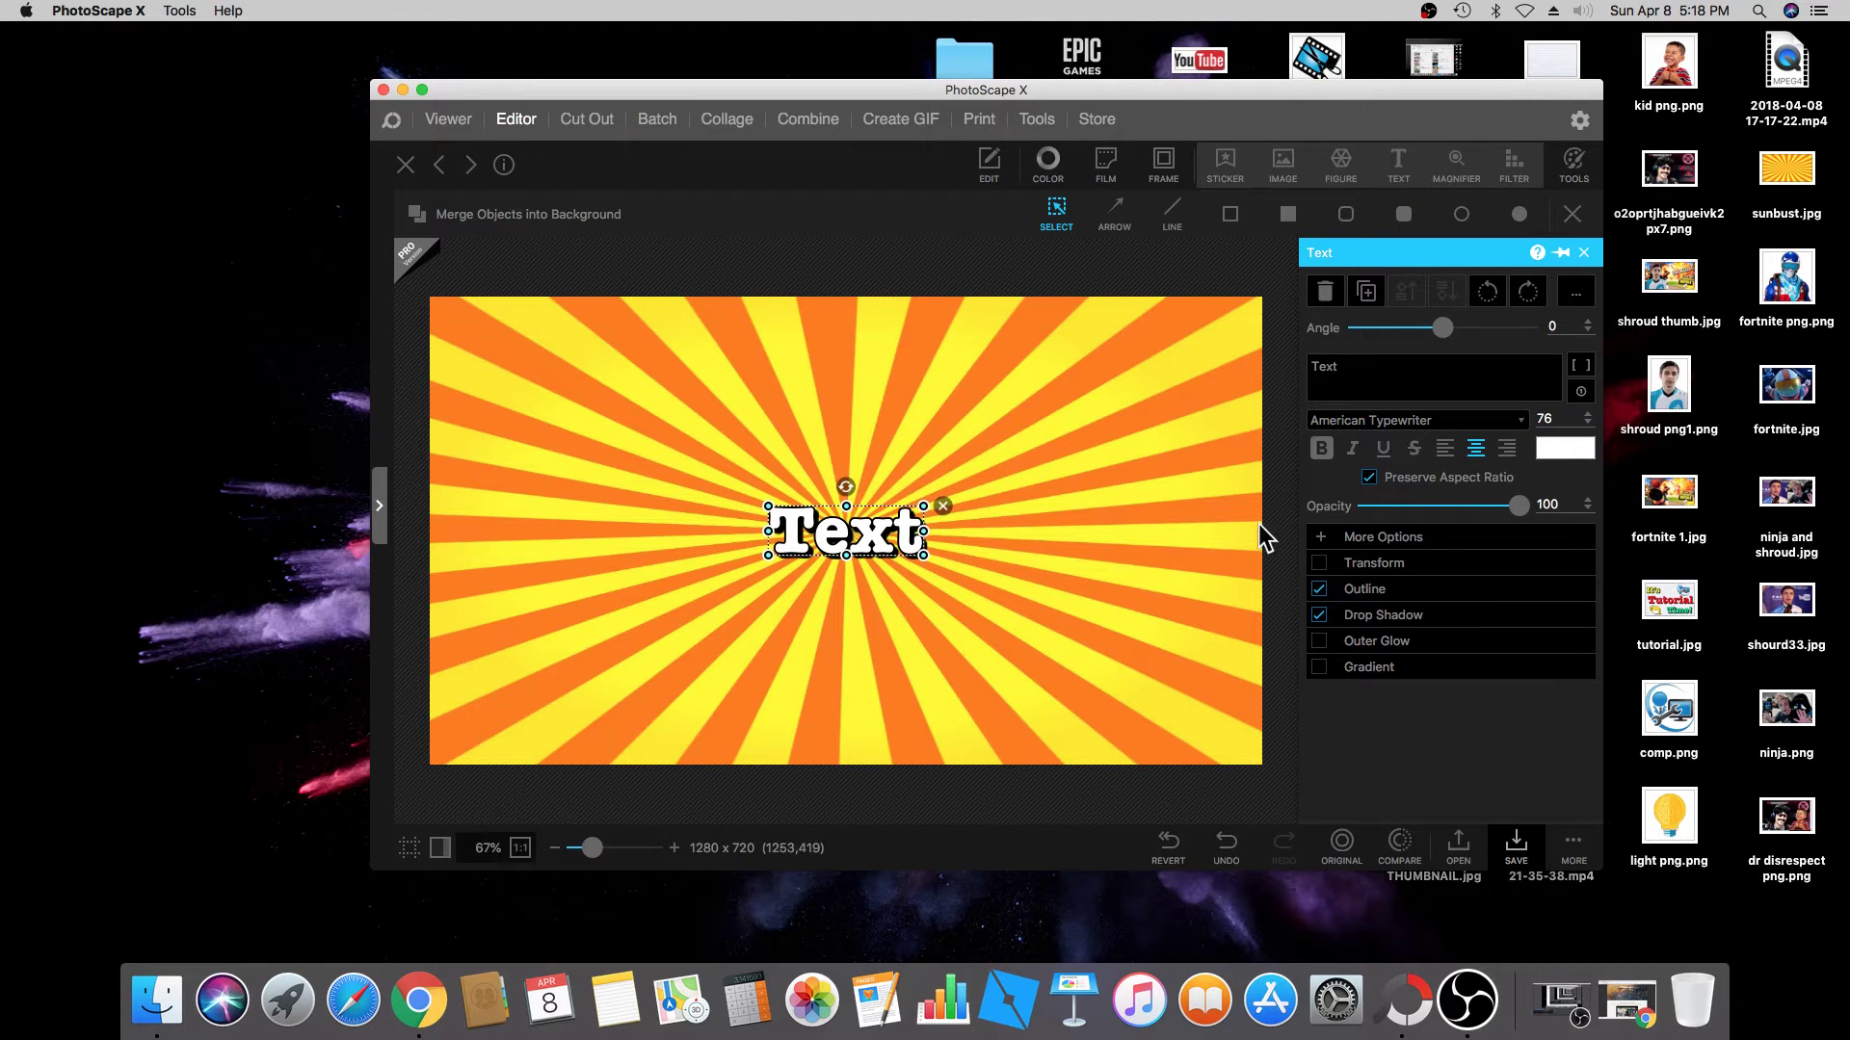
{"action": "double_click", "coordinate": [1325, 372]}
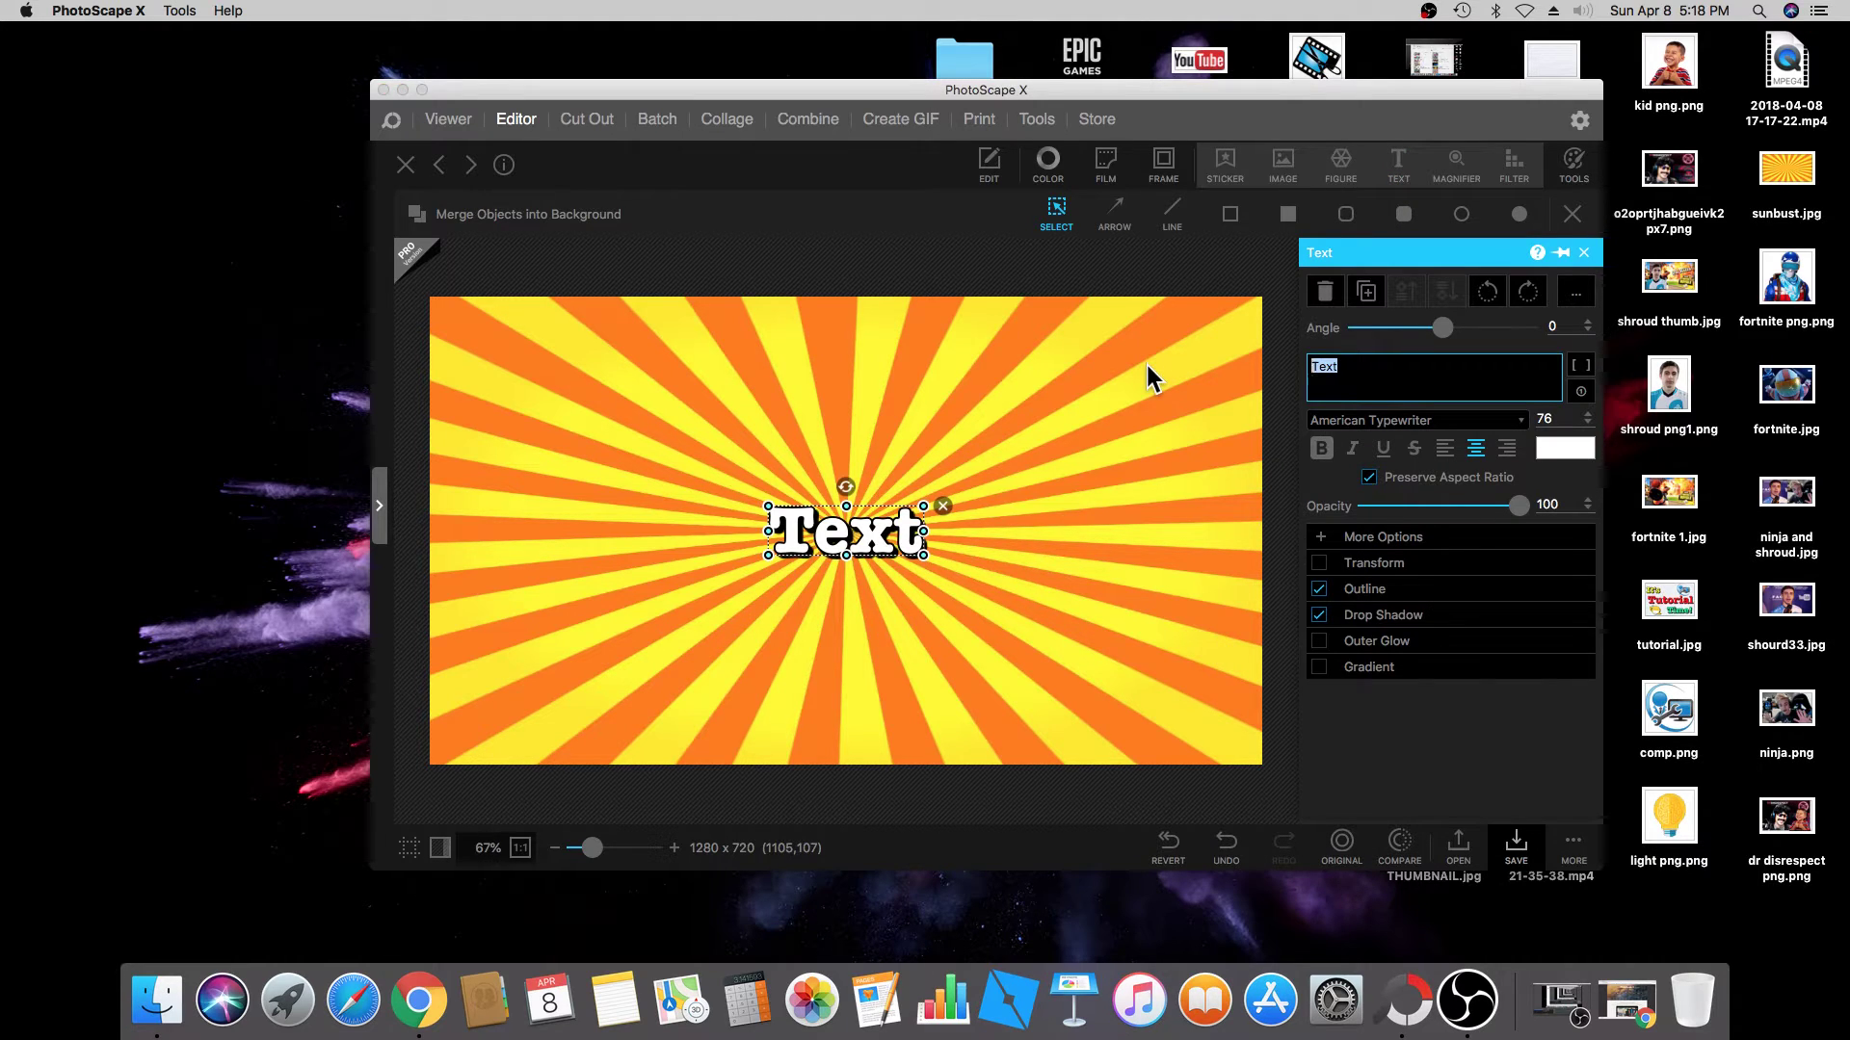
{"action": "type", "text": "Ho"}
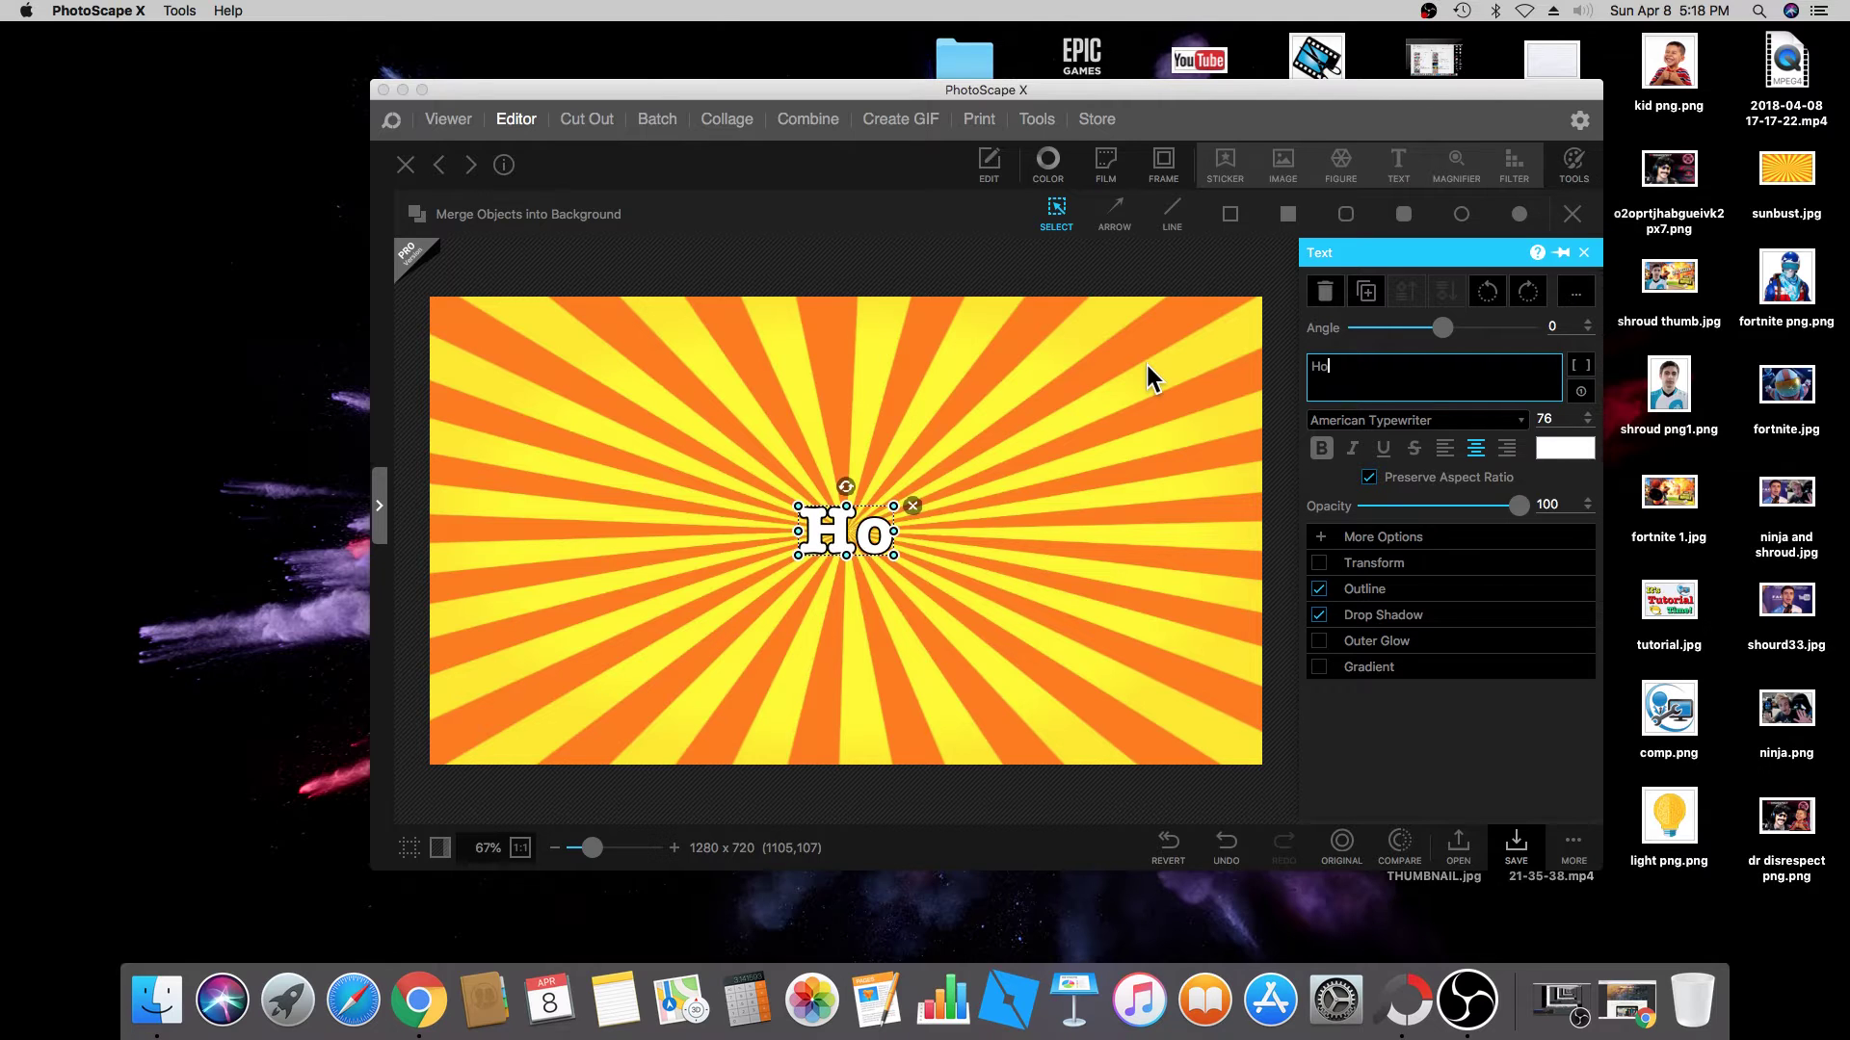
{"action": "type", "text": "w to"}
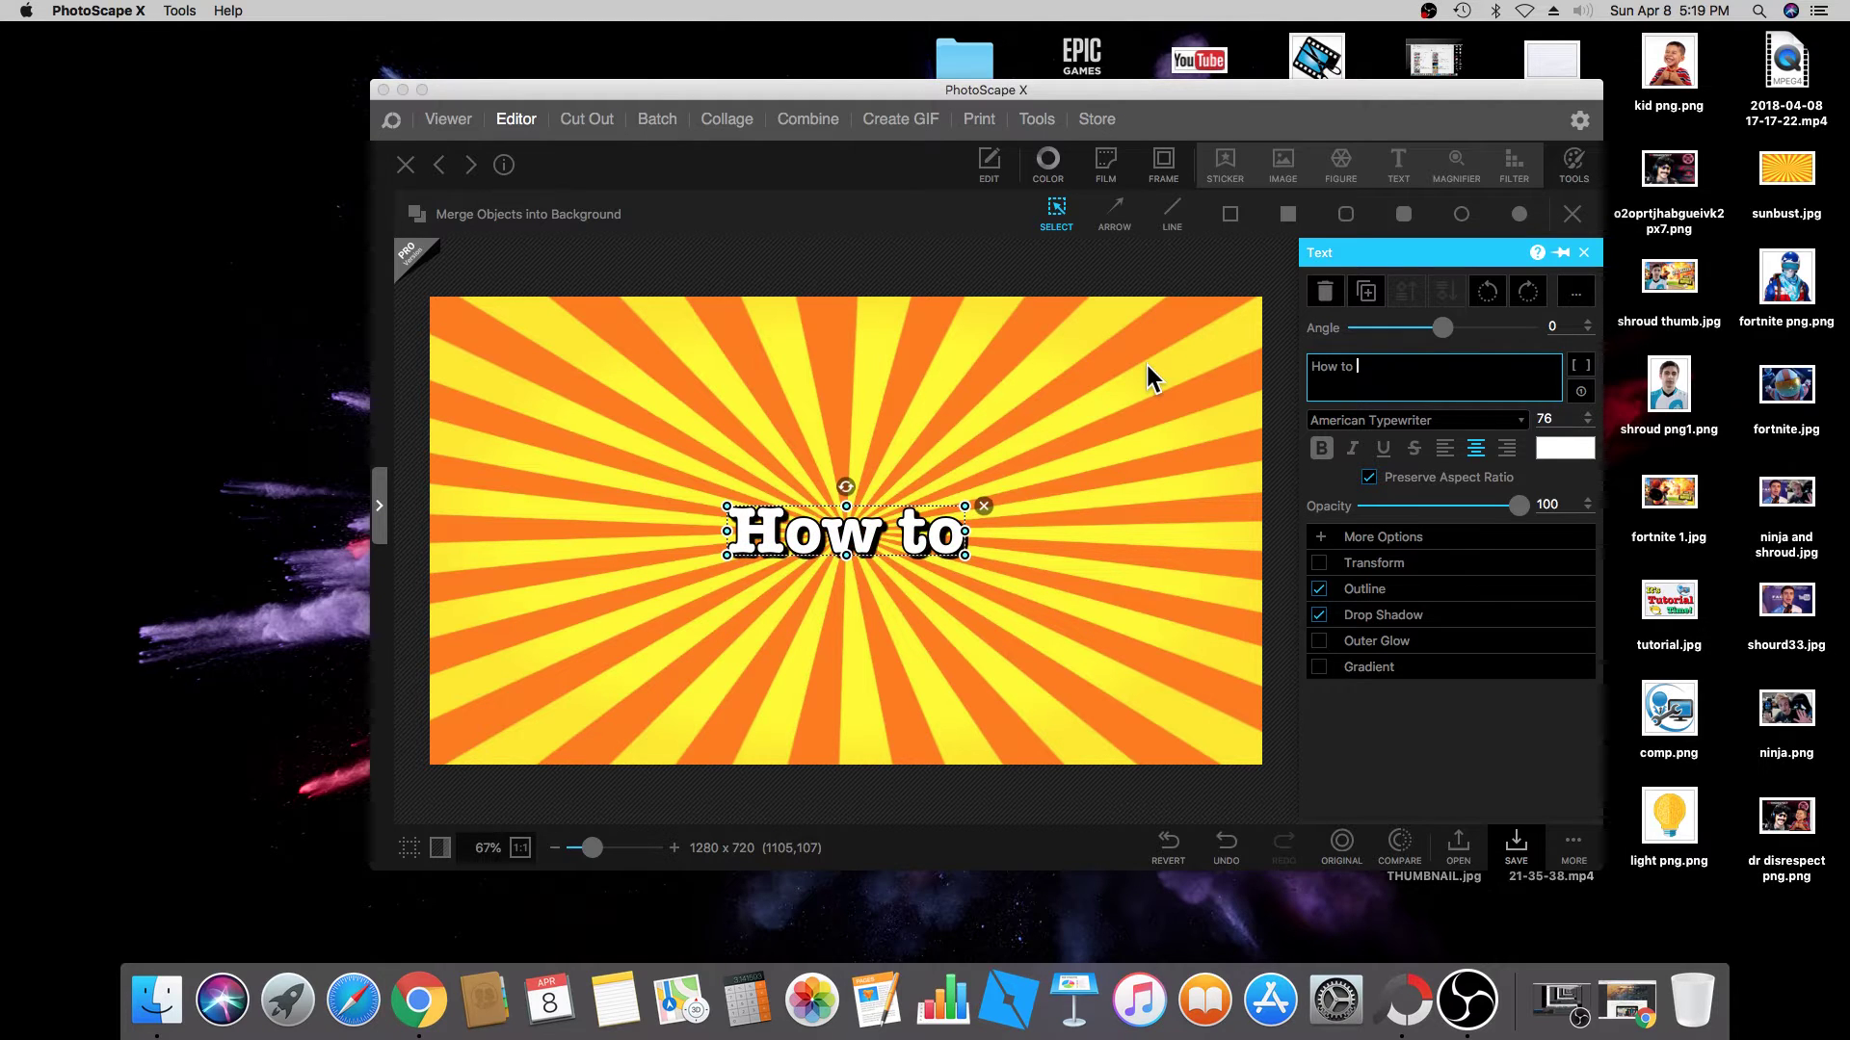
{"action": "type", "text": " create a "}
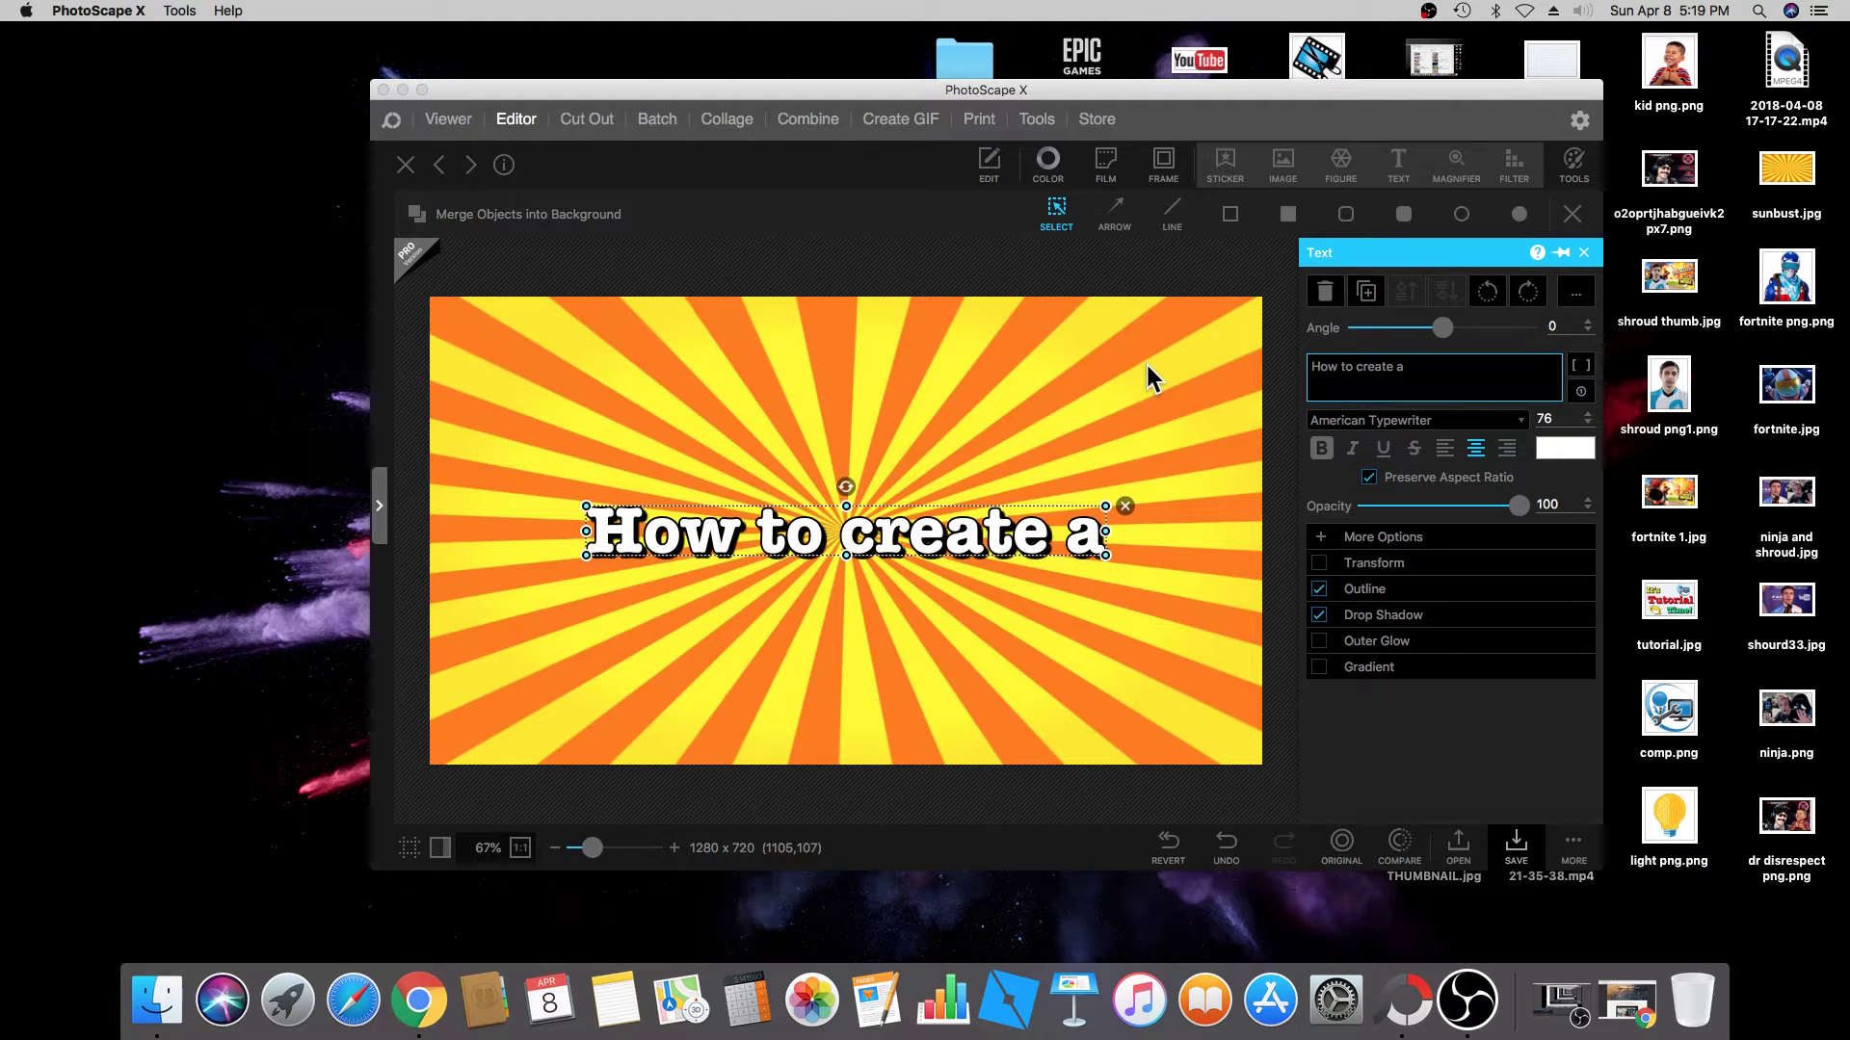
{"action": "type", "text": "thumbnak"}
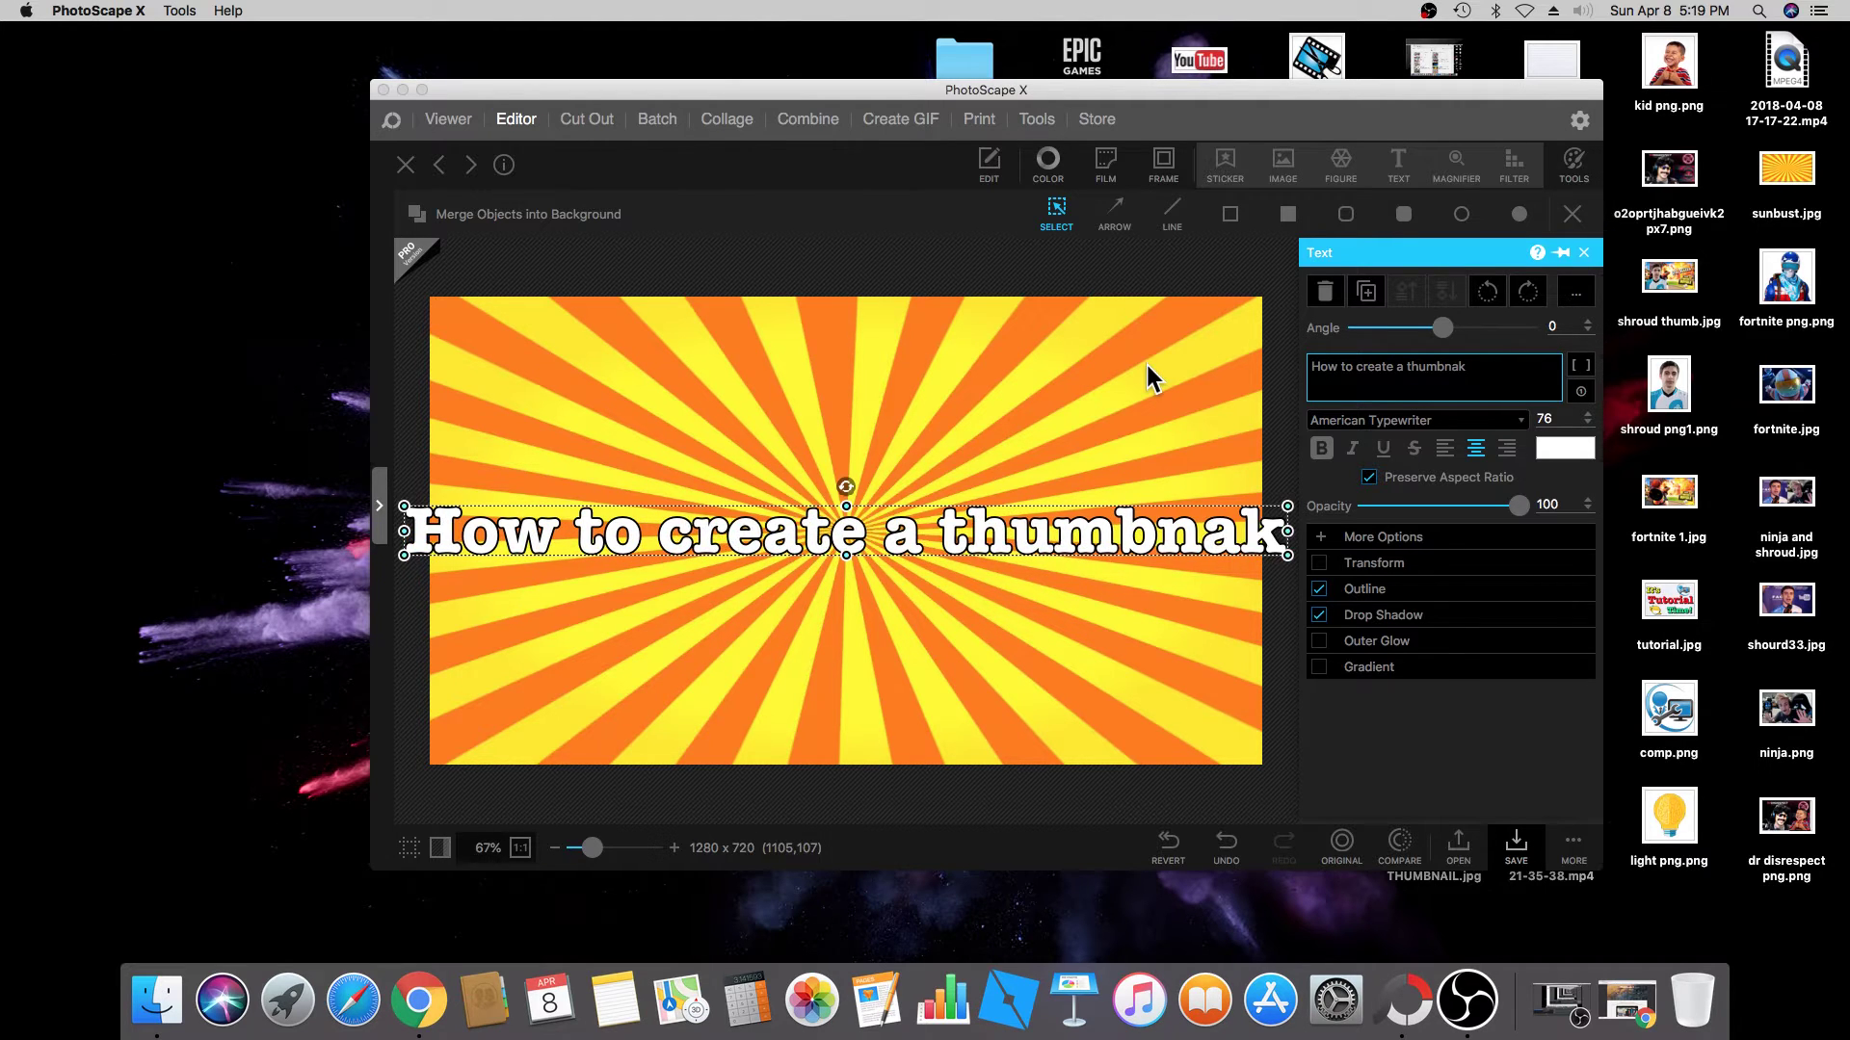
{"action": "key", "text": "BackSpace"}
{"action": "type", "text": "il"}
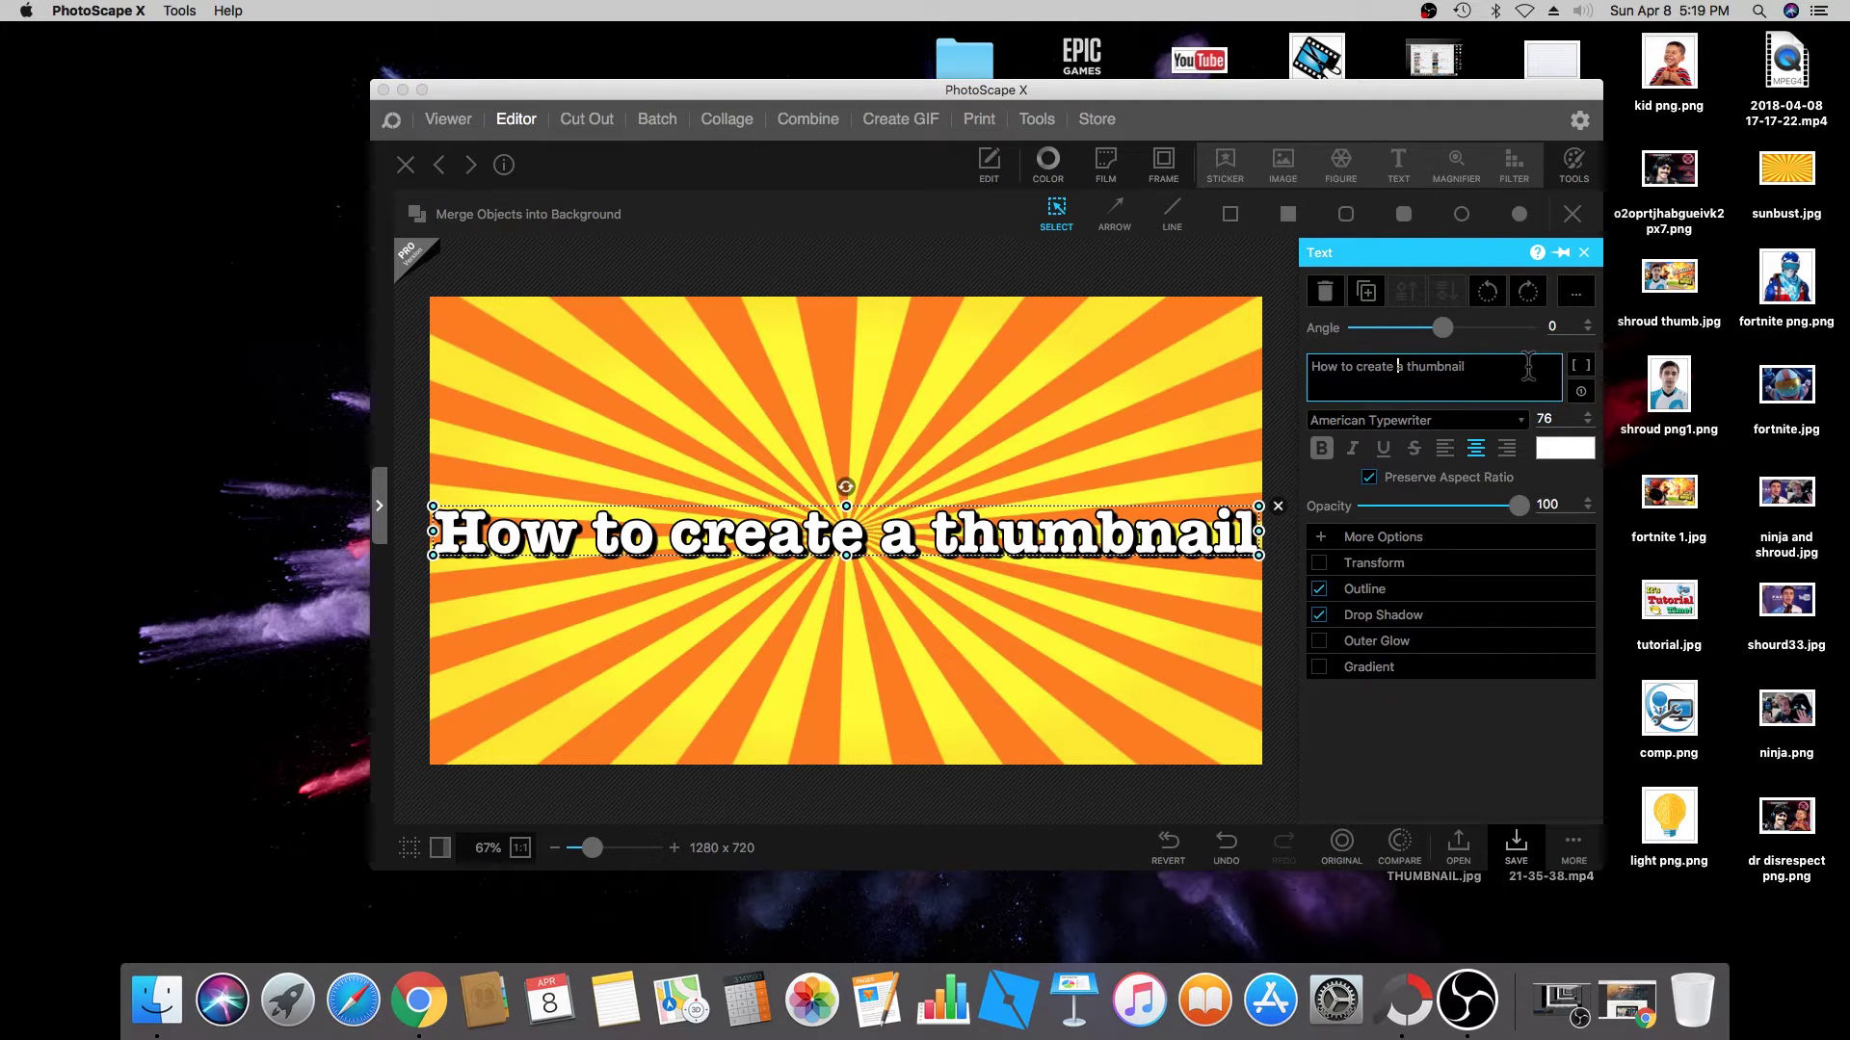
{"action": "key", "text": "Return"}
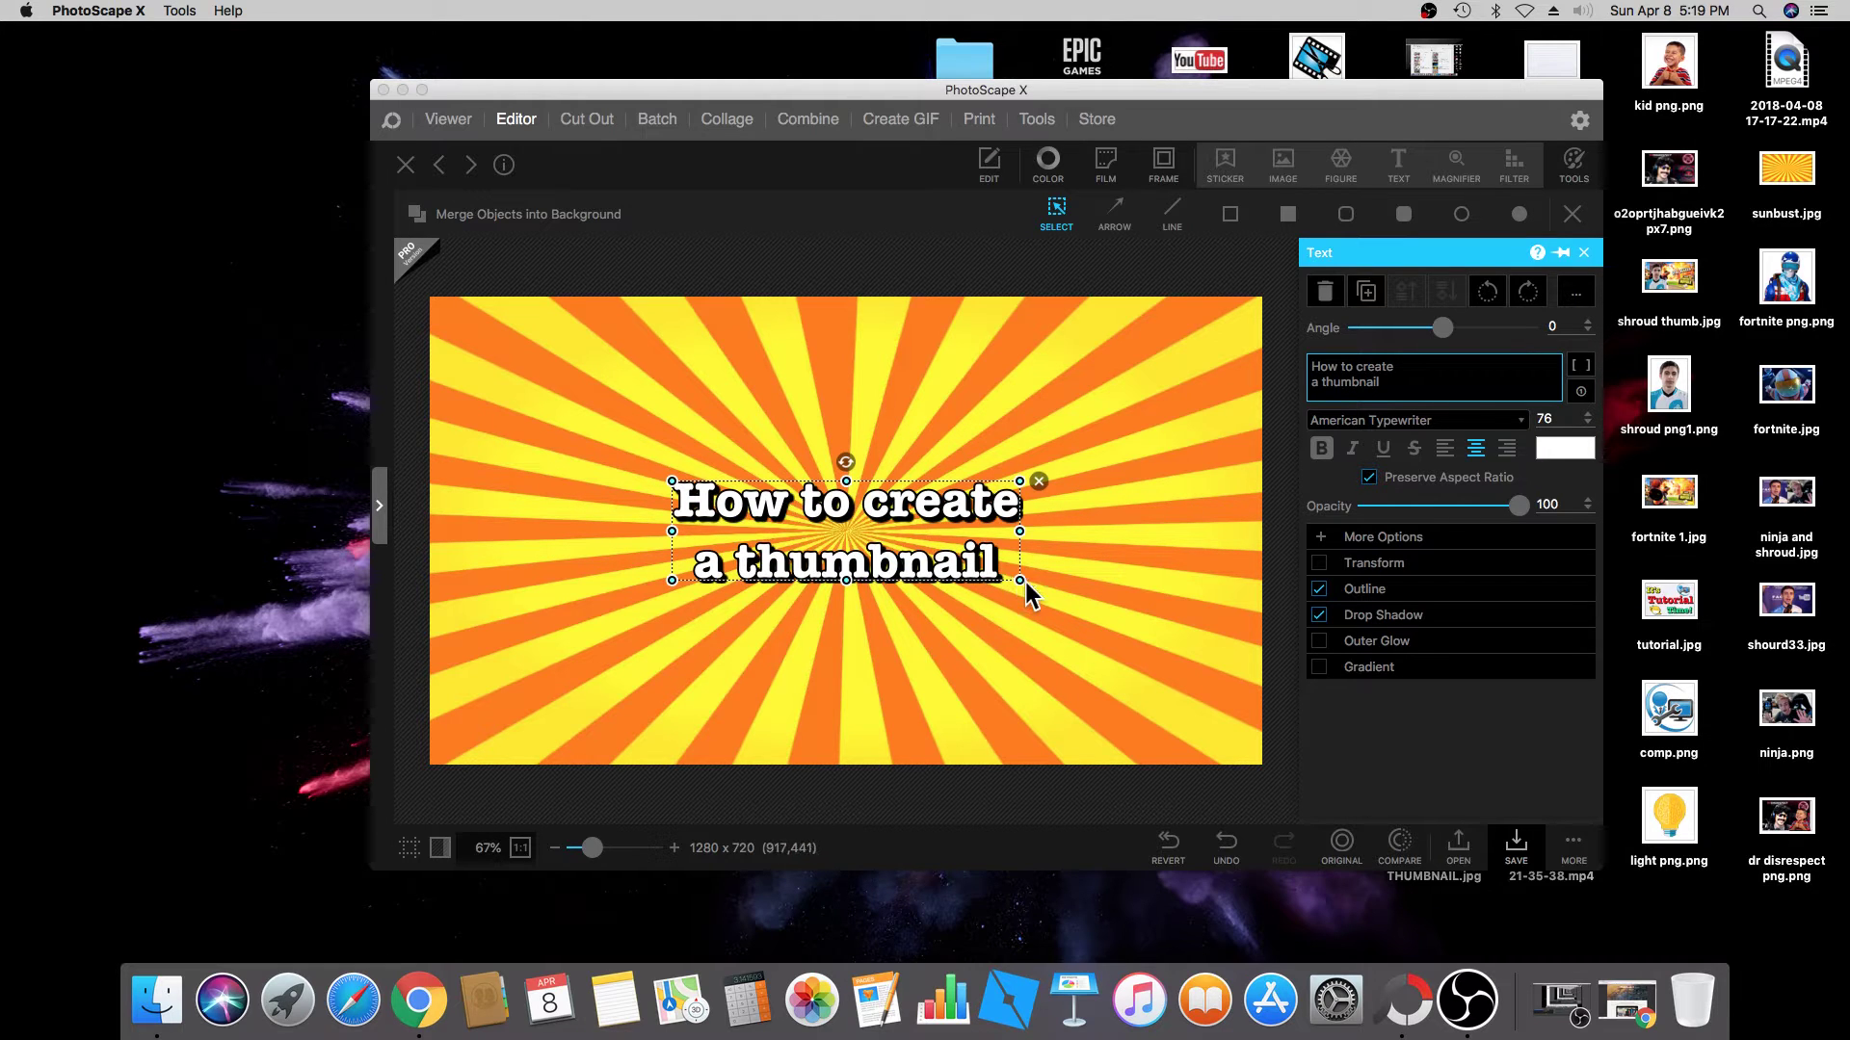
Enlarge the two-line title with its corner handles so it fills the lower half, then deselect it.
{"action": "left_click", "coordinate": [994, 580]}
{"action": "left_click", "coordinate": [829, 565]}
{"action": "left_click", "coordinate": [957, 692]}
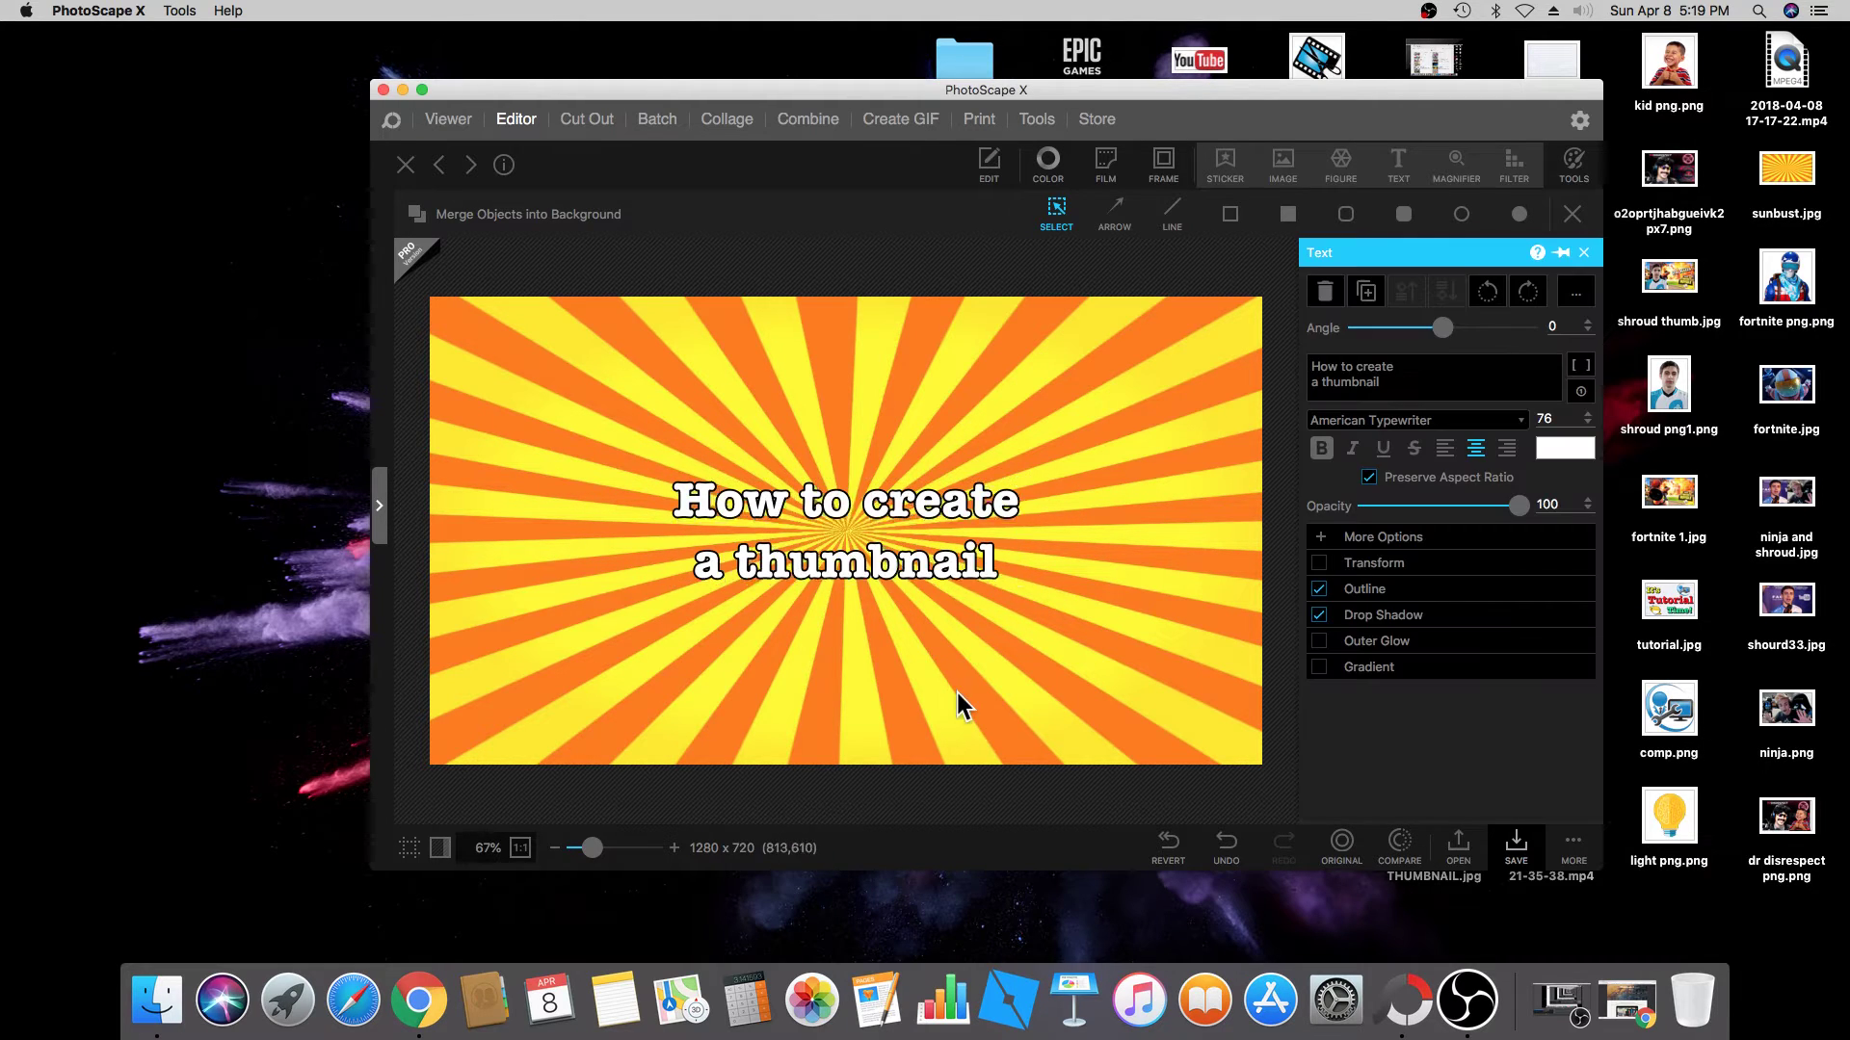
{"action": "left_click", "coordinate": [843, 520]}
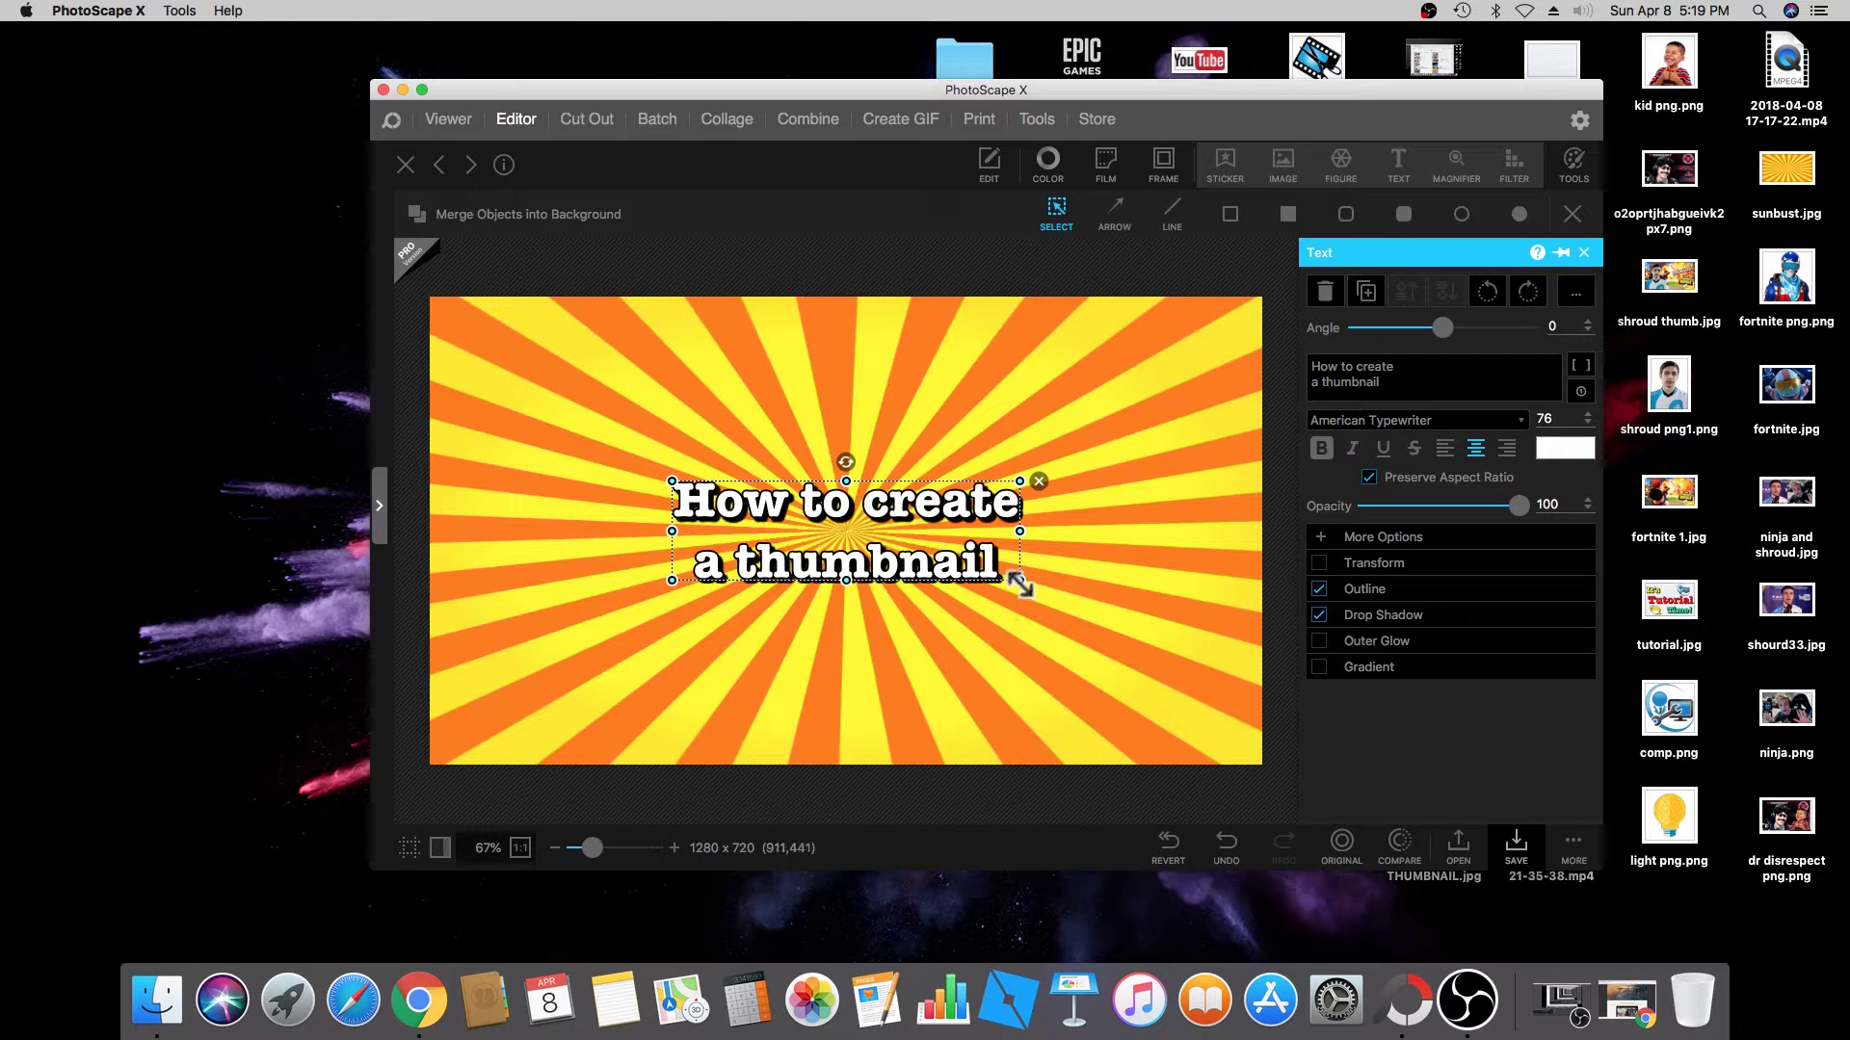
{"action": "left_click_drag", "start_coordinate": [1021, 586], "coordinate": [1191, 679]}
{"action": "left_click_drag", "start_coordinate": [1122, 623], "coordinate": [776, 464]}
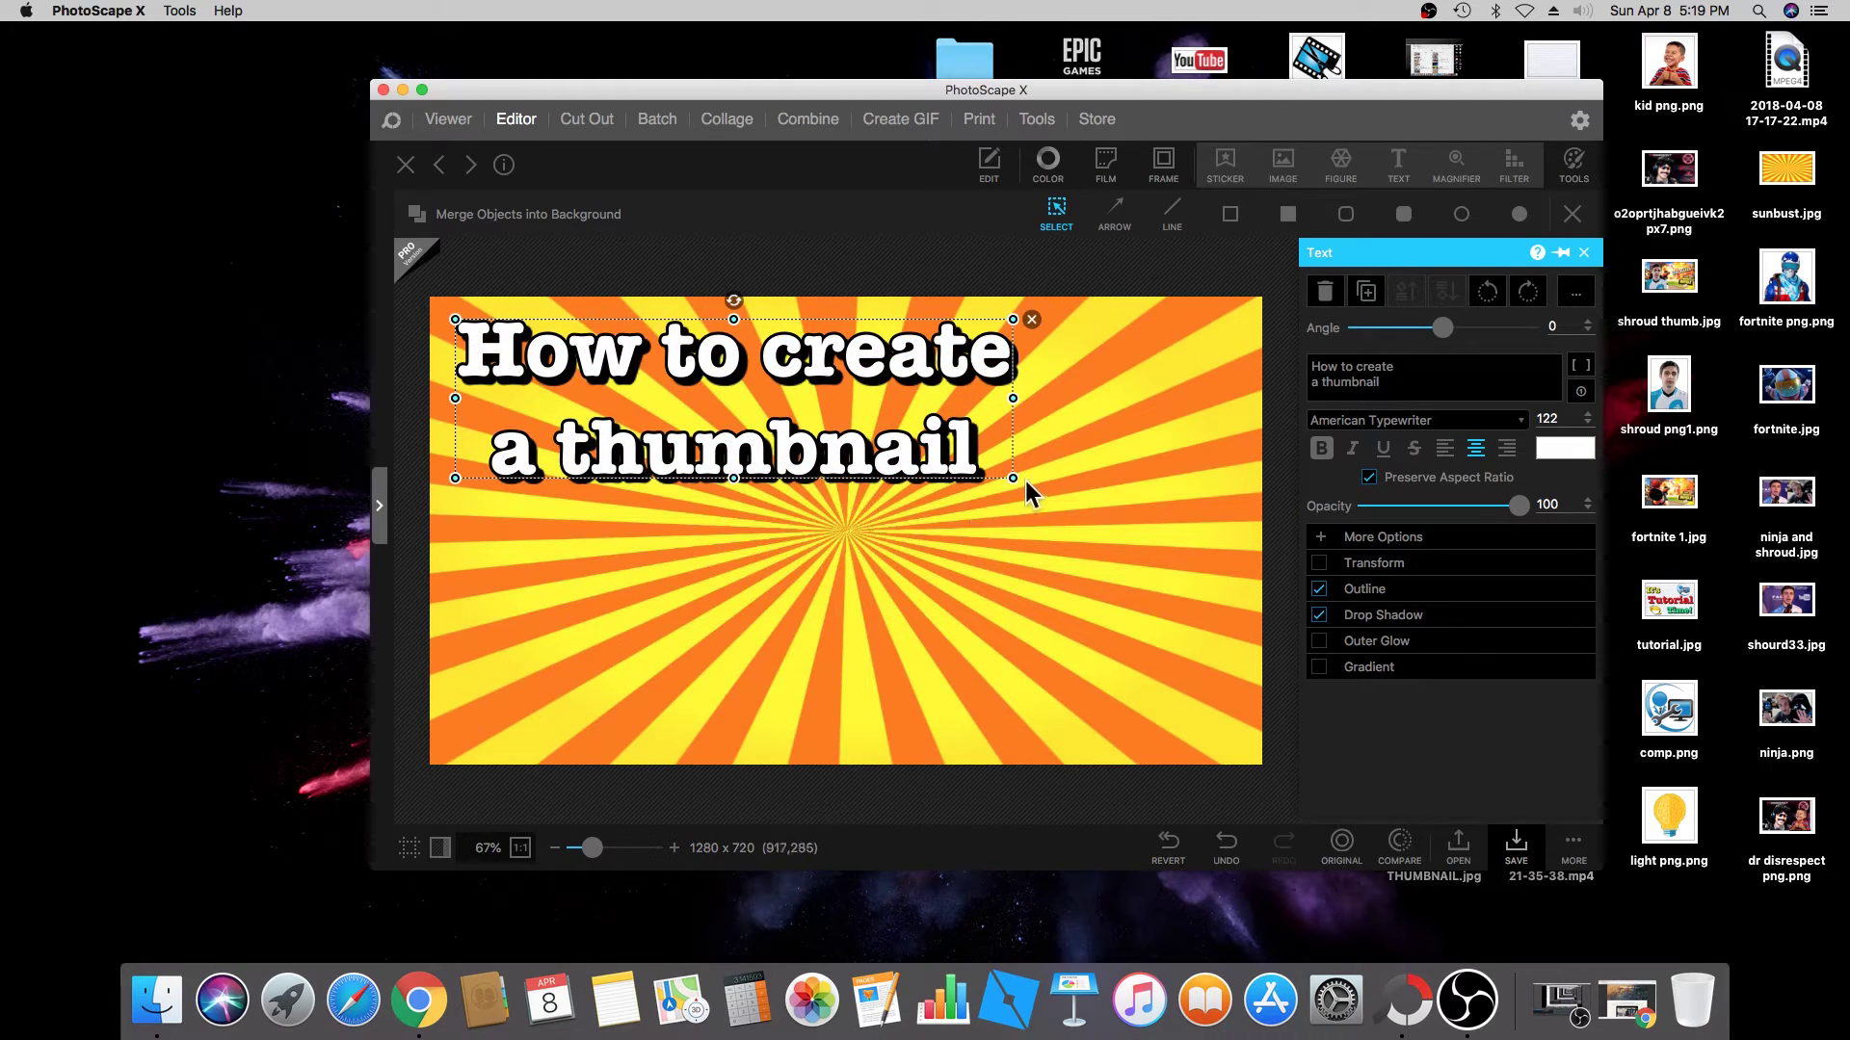
{"action": "left_click_drag", "start_coordinate": [1013, 479], "coordinate": [870, 585]}
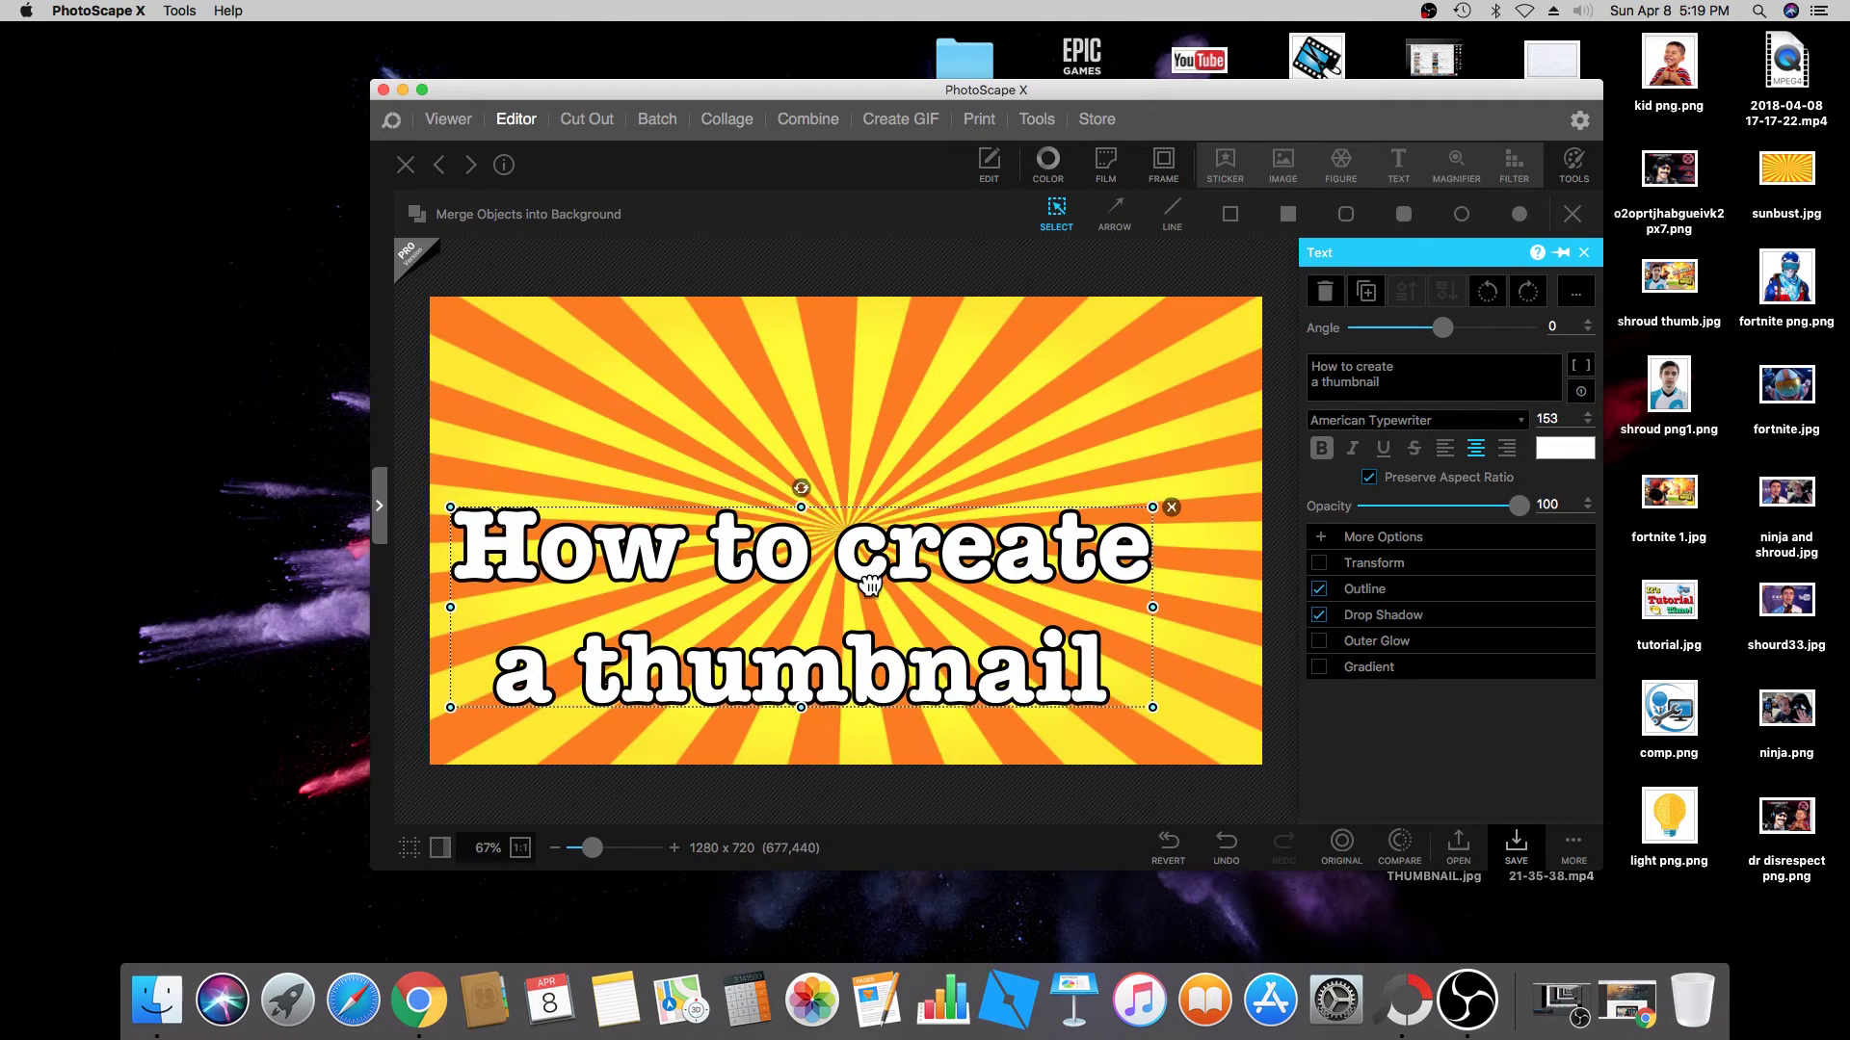
{"action": "mouse_move", "coordinate": [1154, 707]}
{"action": "left_mouse_down"}
{"action": "mouse_move", "coordinate": [1243, 721]}
{"action": "mouse_move", "coordinate": [1152, 710]}
{"action": "left_mouse_up"}
{"action": "left_click", "coordinate": [1125, 420]}
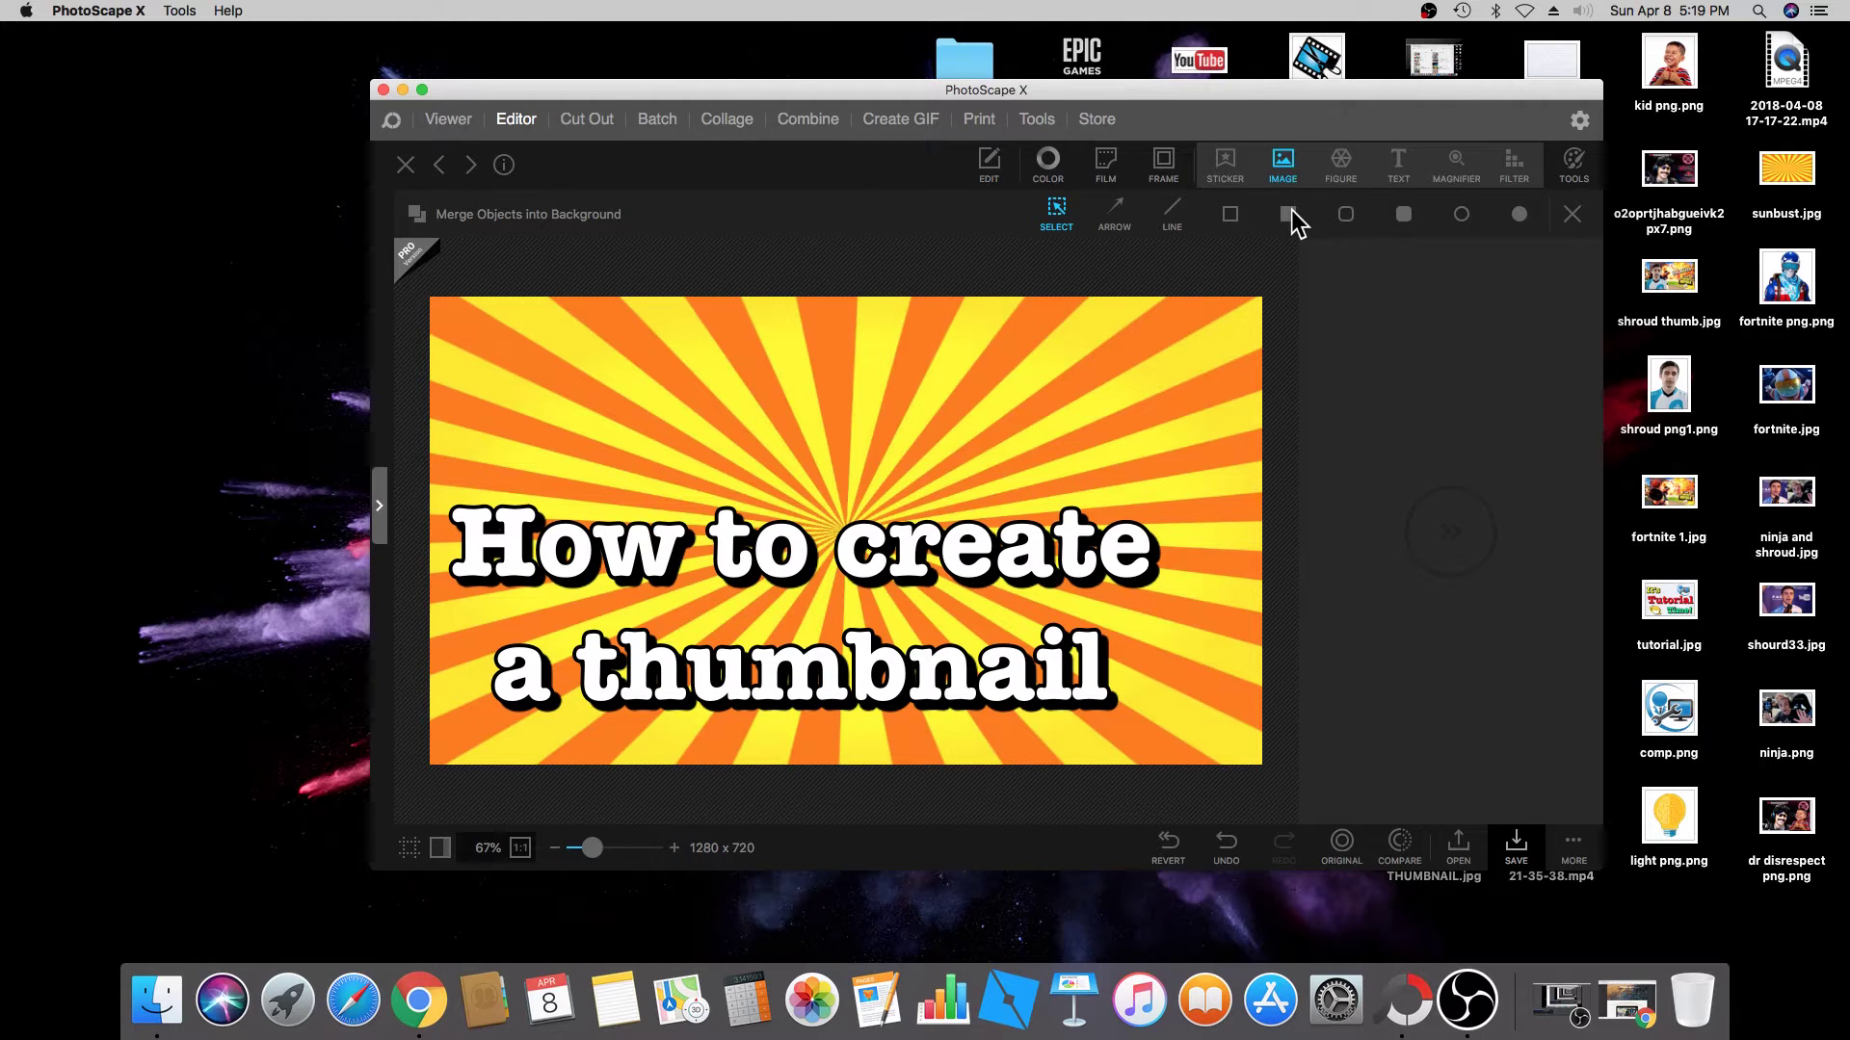
Place arroww png.png from the Desktop in the upper left above the title, tilted to 1°.
{"action": "left_click_drag", "start_coordinate": [1312, 302], "coordinate": [1313, 518]}
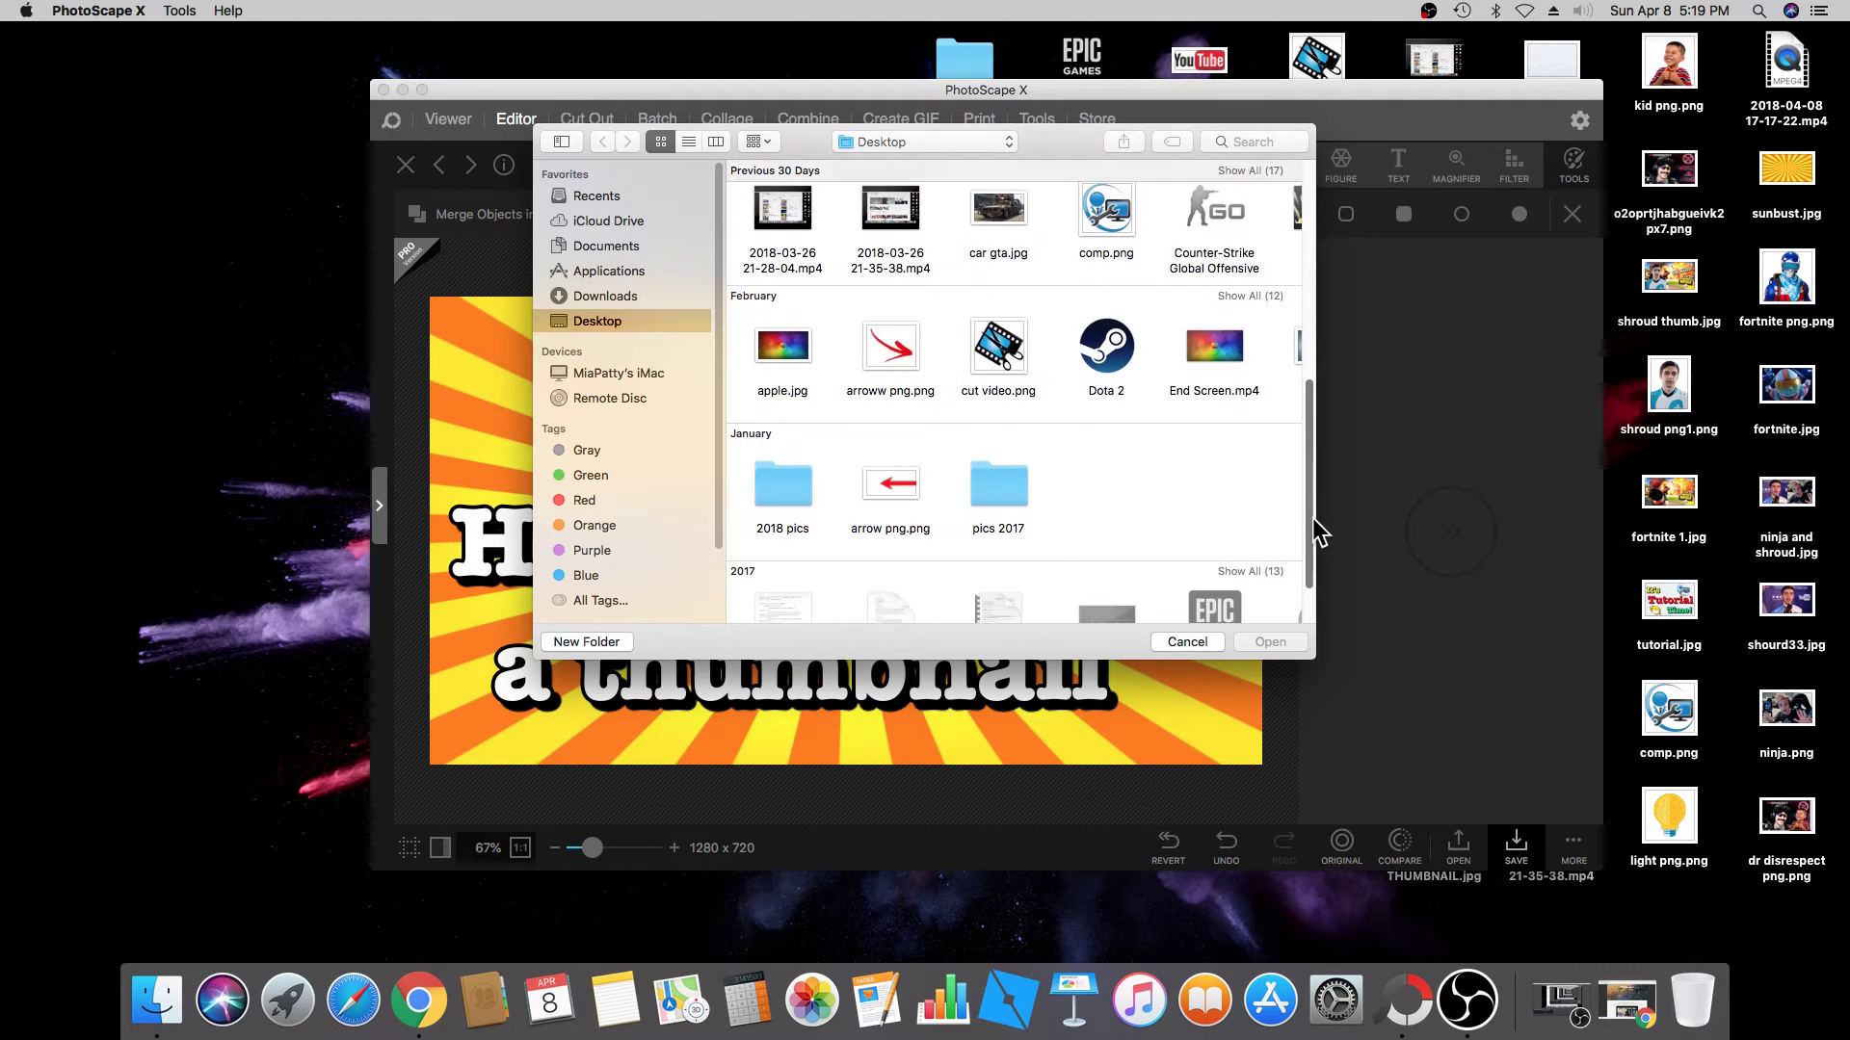
{"action": "double_click", "coordinate": [884, 344]}
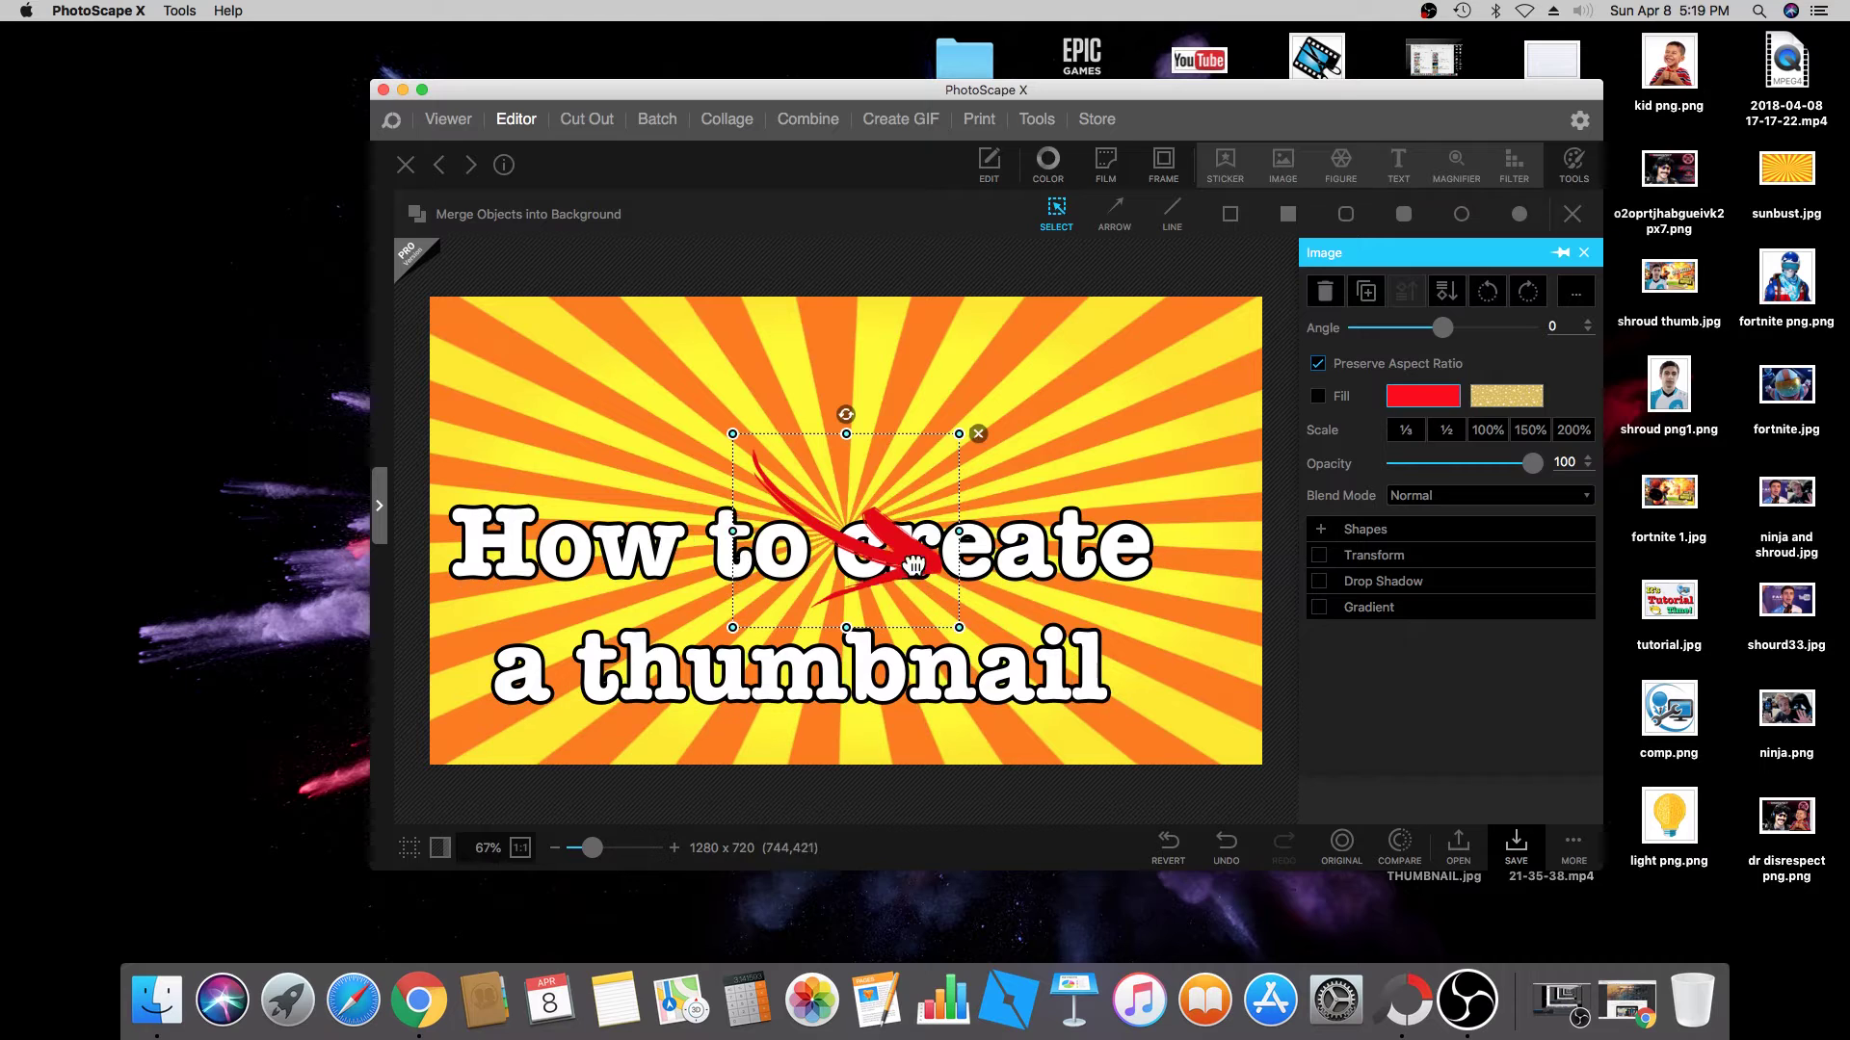
{"action": "left_click_drag", "start_coordinate": [921, 596], "coordinate": [706, 462]}
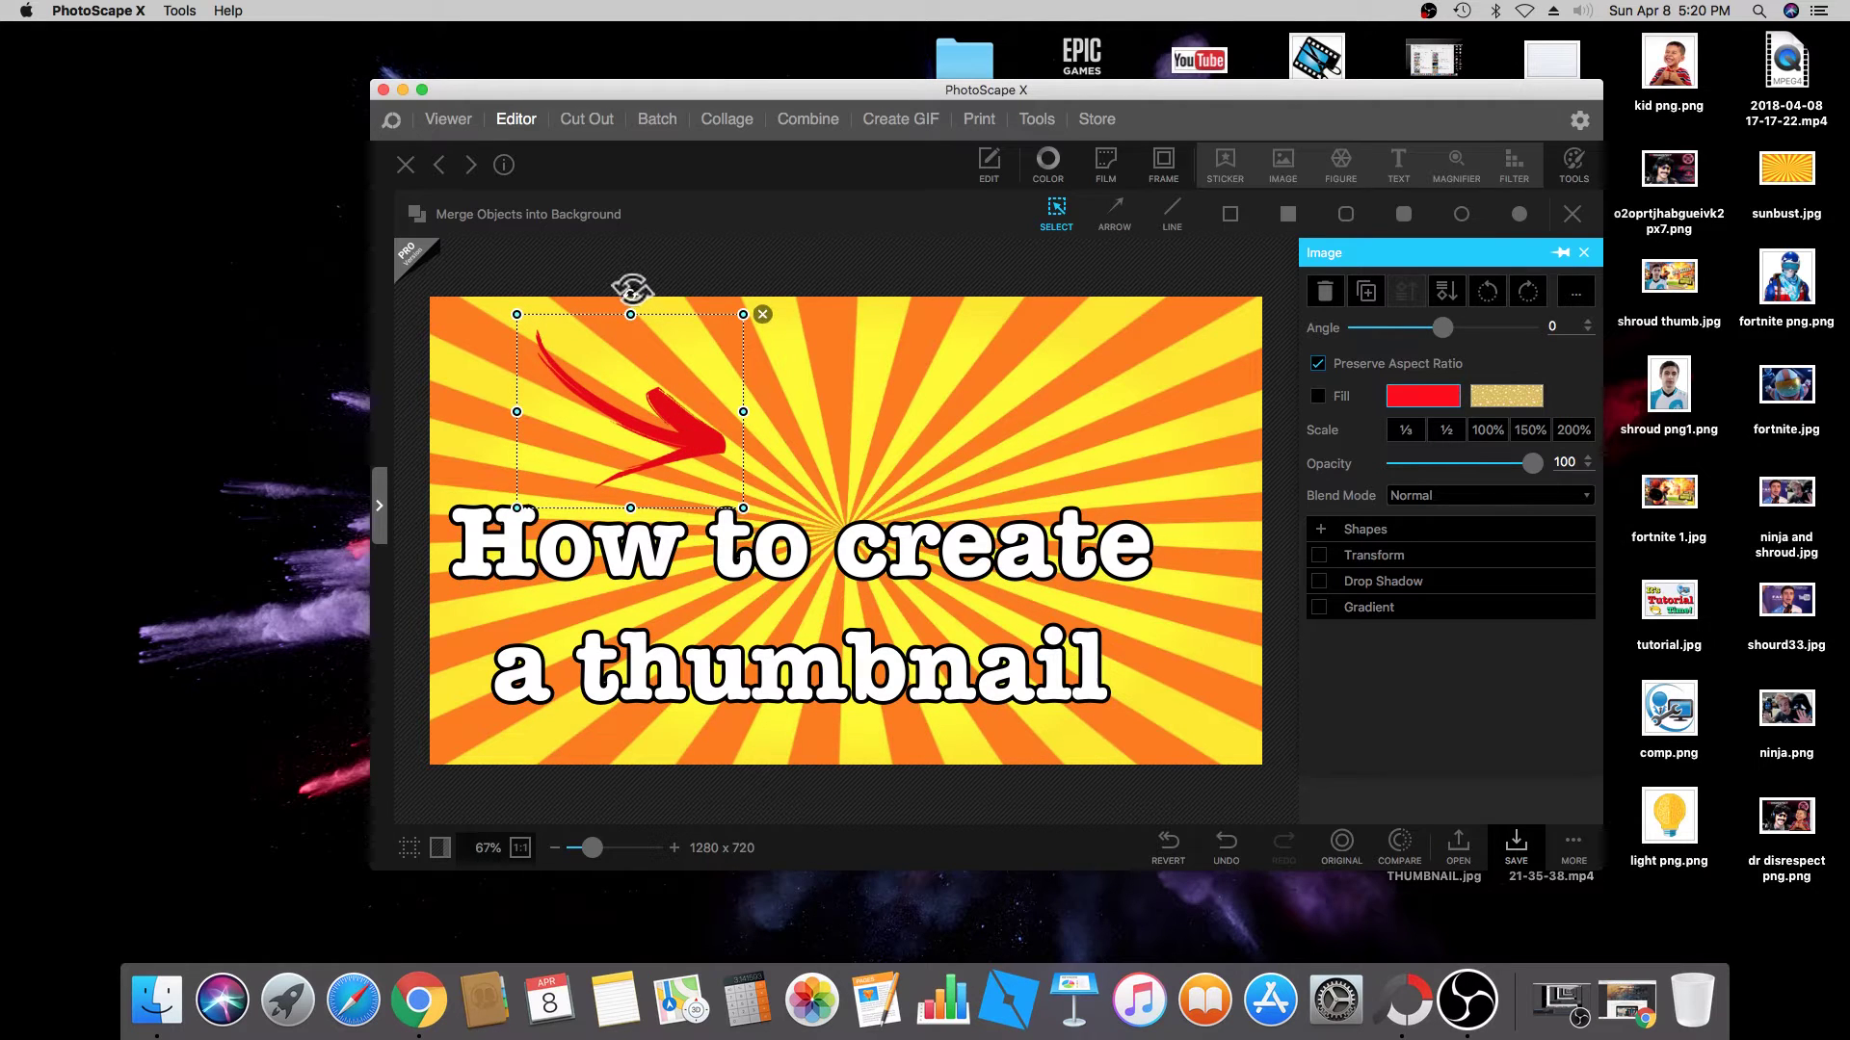
{"action": "mouse_move", "coordinate": [630, 289]}
{"action": "left_mouse_down"}
{"action": "mouse_move", "coordinate": [603, 264]}
{"action": "mouse_move", "coordinate": [529, 302]}
{"action": "mouse_move", "coordinate": [527, 402]}
{"action": "mouse_move", "coordinate": [553, 482]}
{"action": "mouse_move", "coordinate": [631, 515]}
{"action": "mouse_move", "coordinate": [790, 463]}
{"action": "mouse_move", "coordinate": [784, 372]}
{"action": "mouse_move", "coordinate": [684, 289]}
{"action": "mouse_move", "coordinate": [566, 311]}
{"action": "mouse_move", "coordinate": [631, 296]}
{"action": "left_mouse_up"}
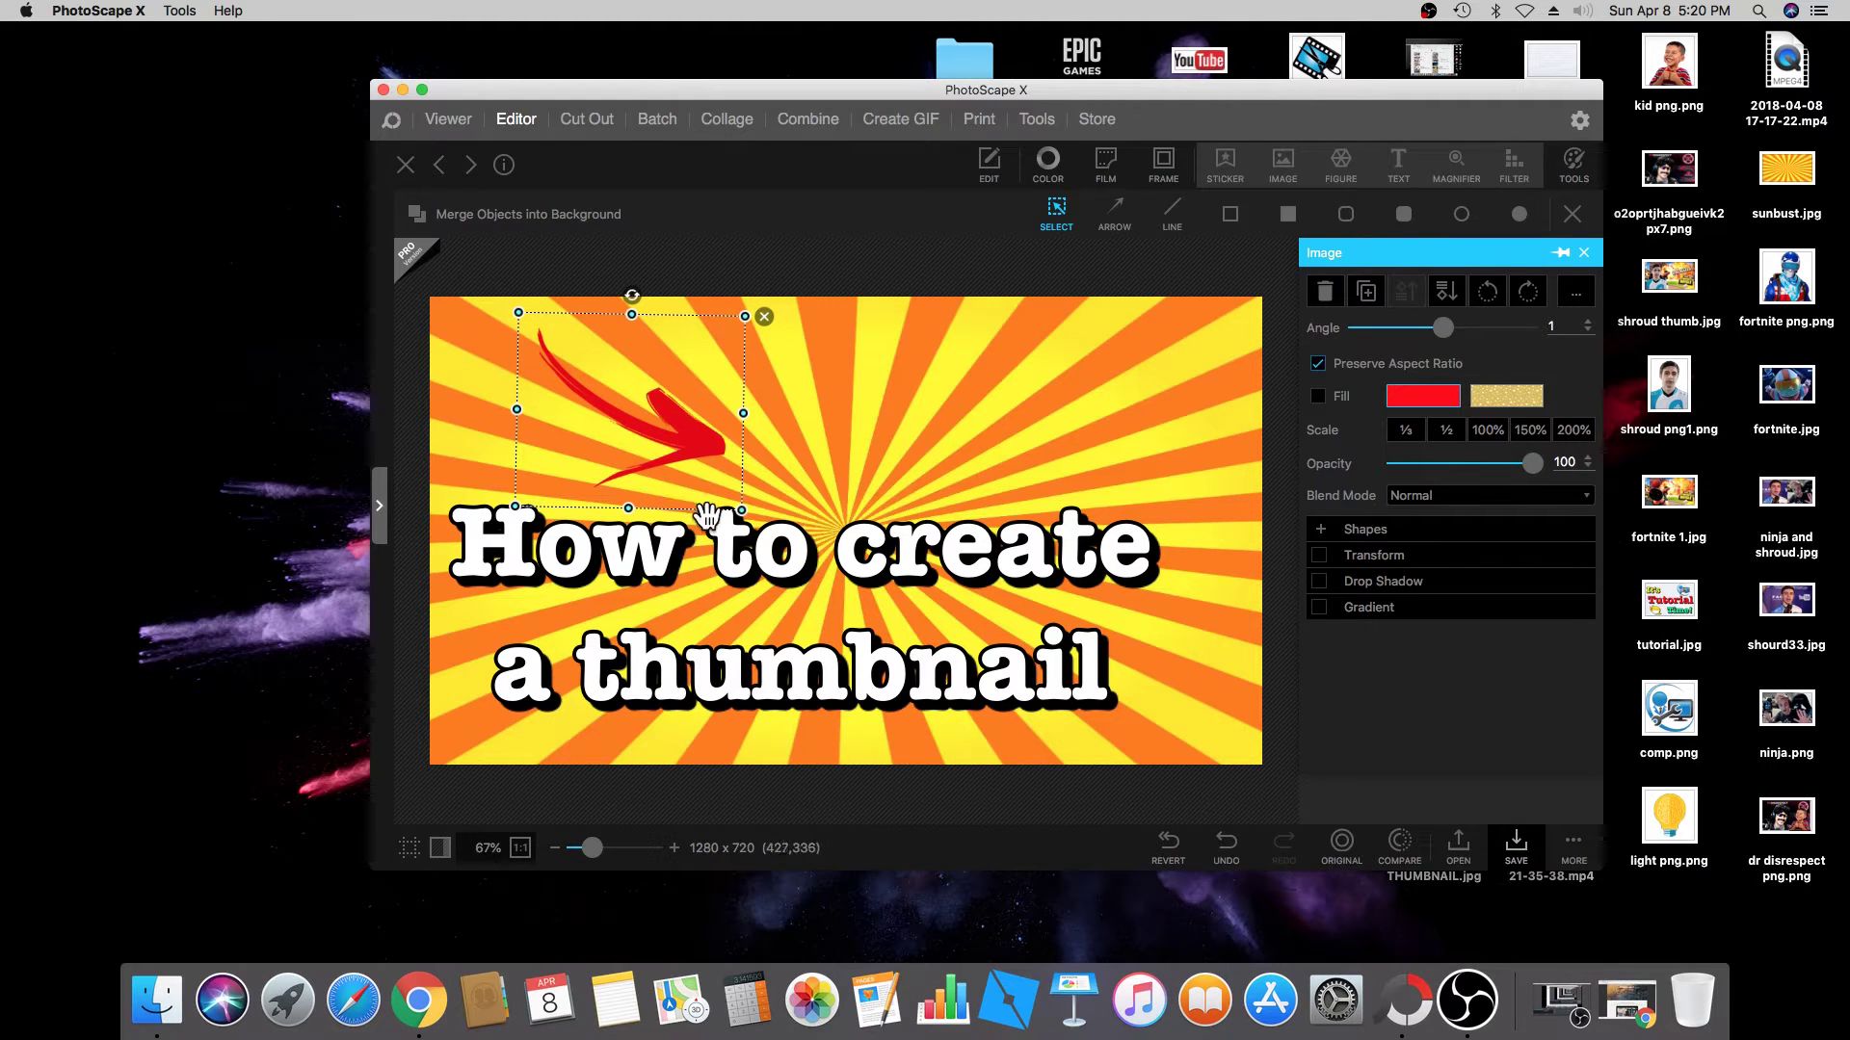
Delete the red arrow graphic and reselect the title text for editing.
{"action": "left_click", "coordinate": [732, 575]}
{"action": "left_click", "coordinate": [686, 454]}
{"action": "left_click", "coordinate": [641, 568]}
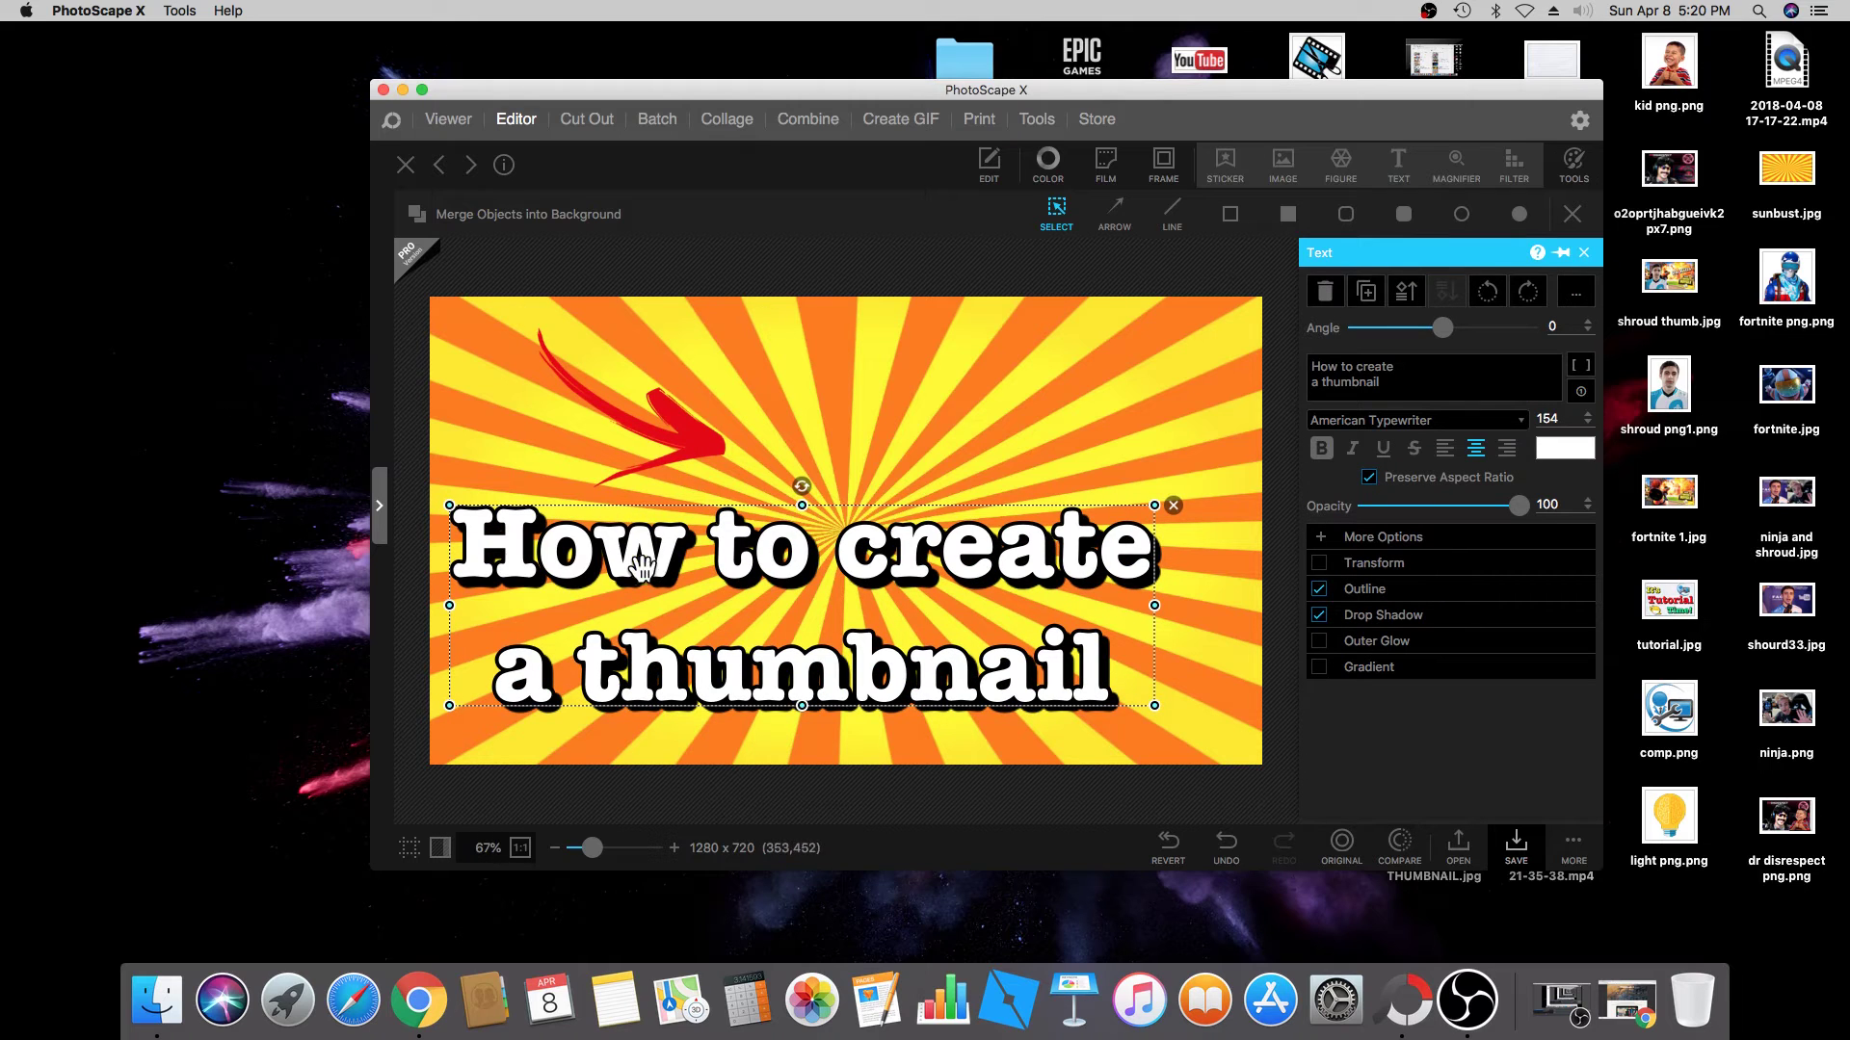
{"action": "left_click", "coordinate": [626, 424]}
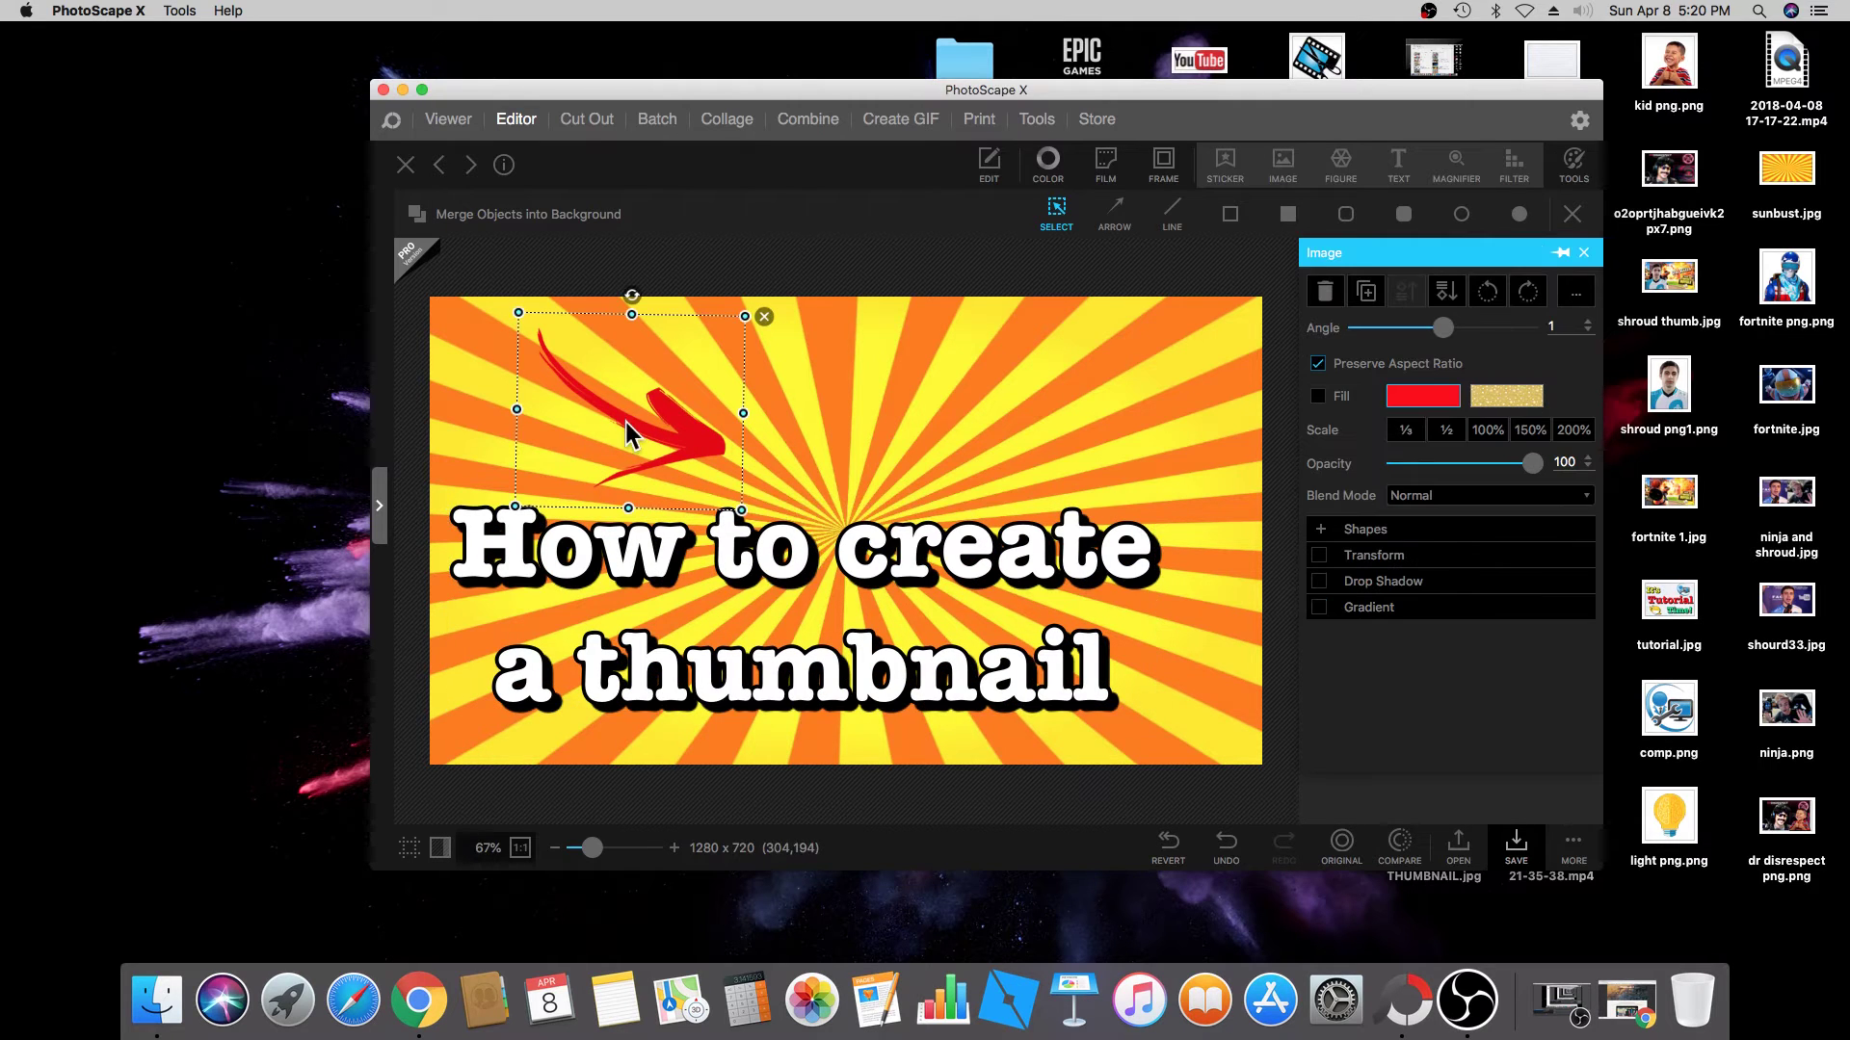
{"action": "left_click", "coordinate": [698, 564]}
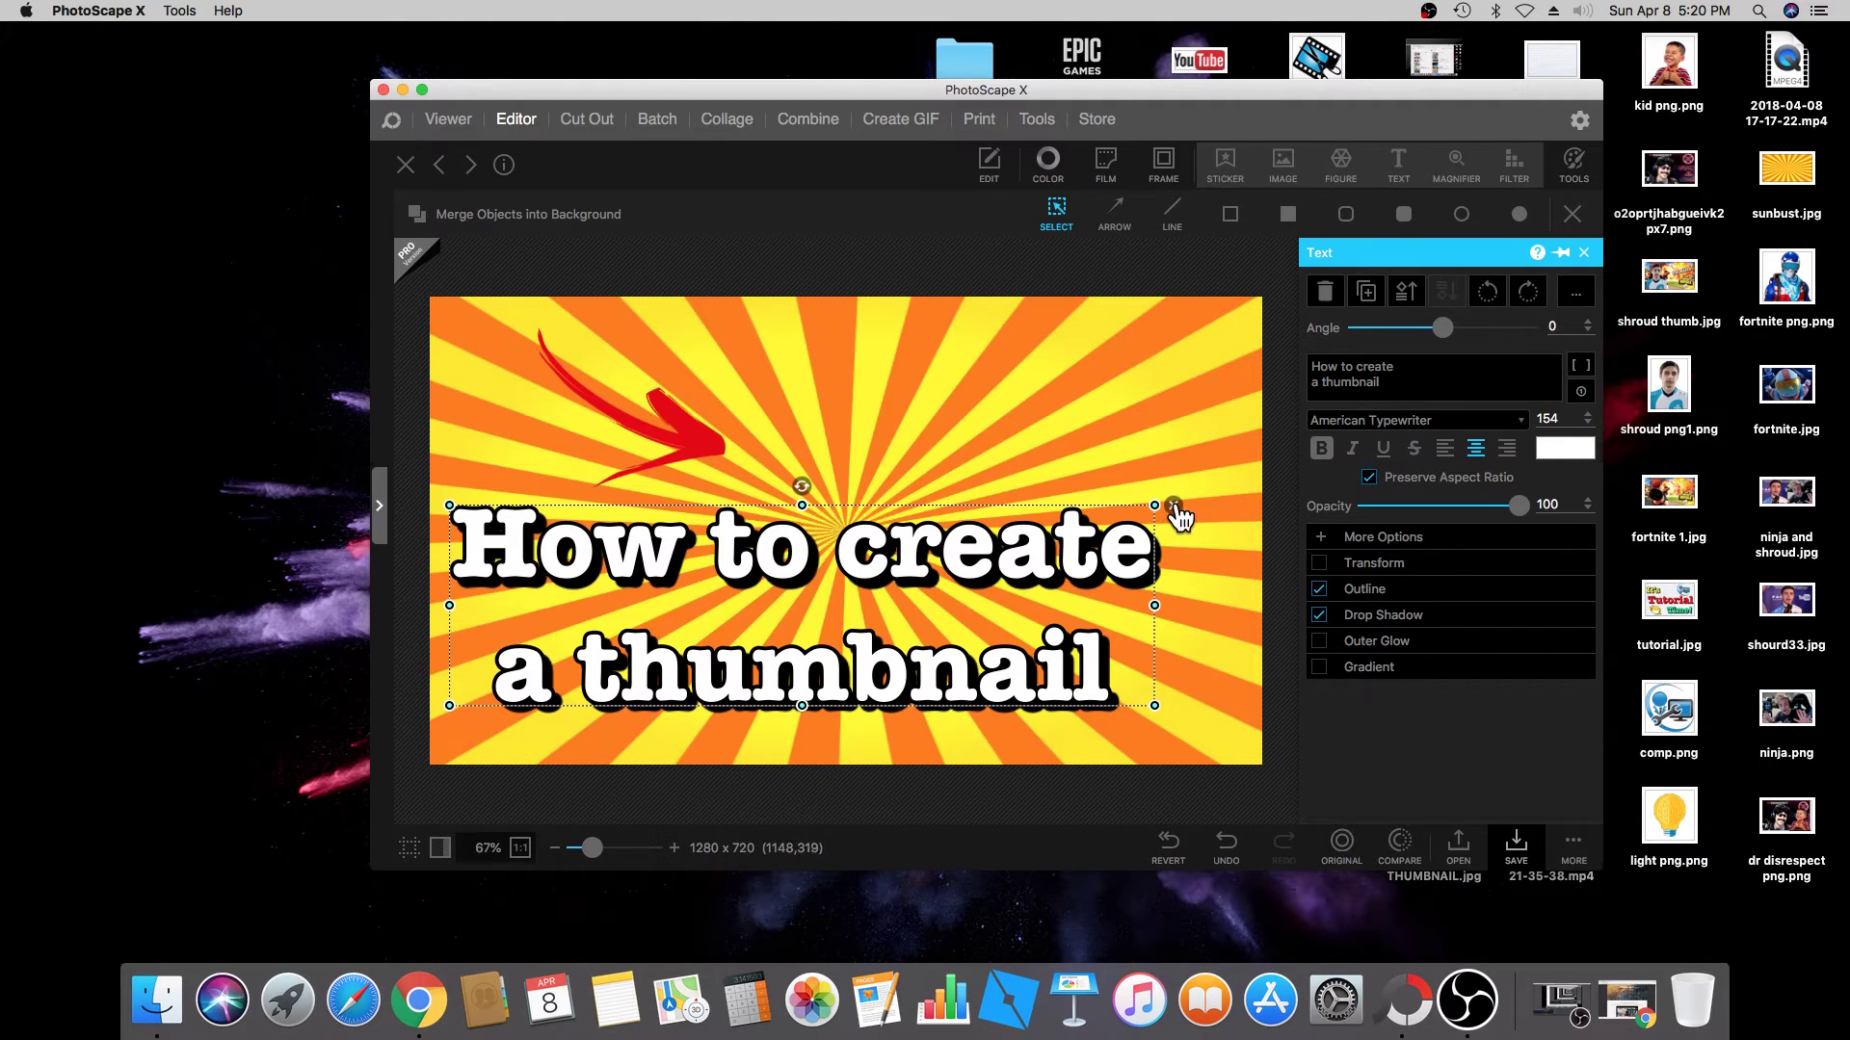
{"action": "left_click", "coordinate": [664, 424]}
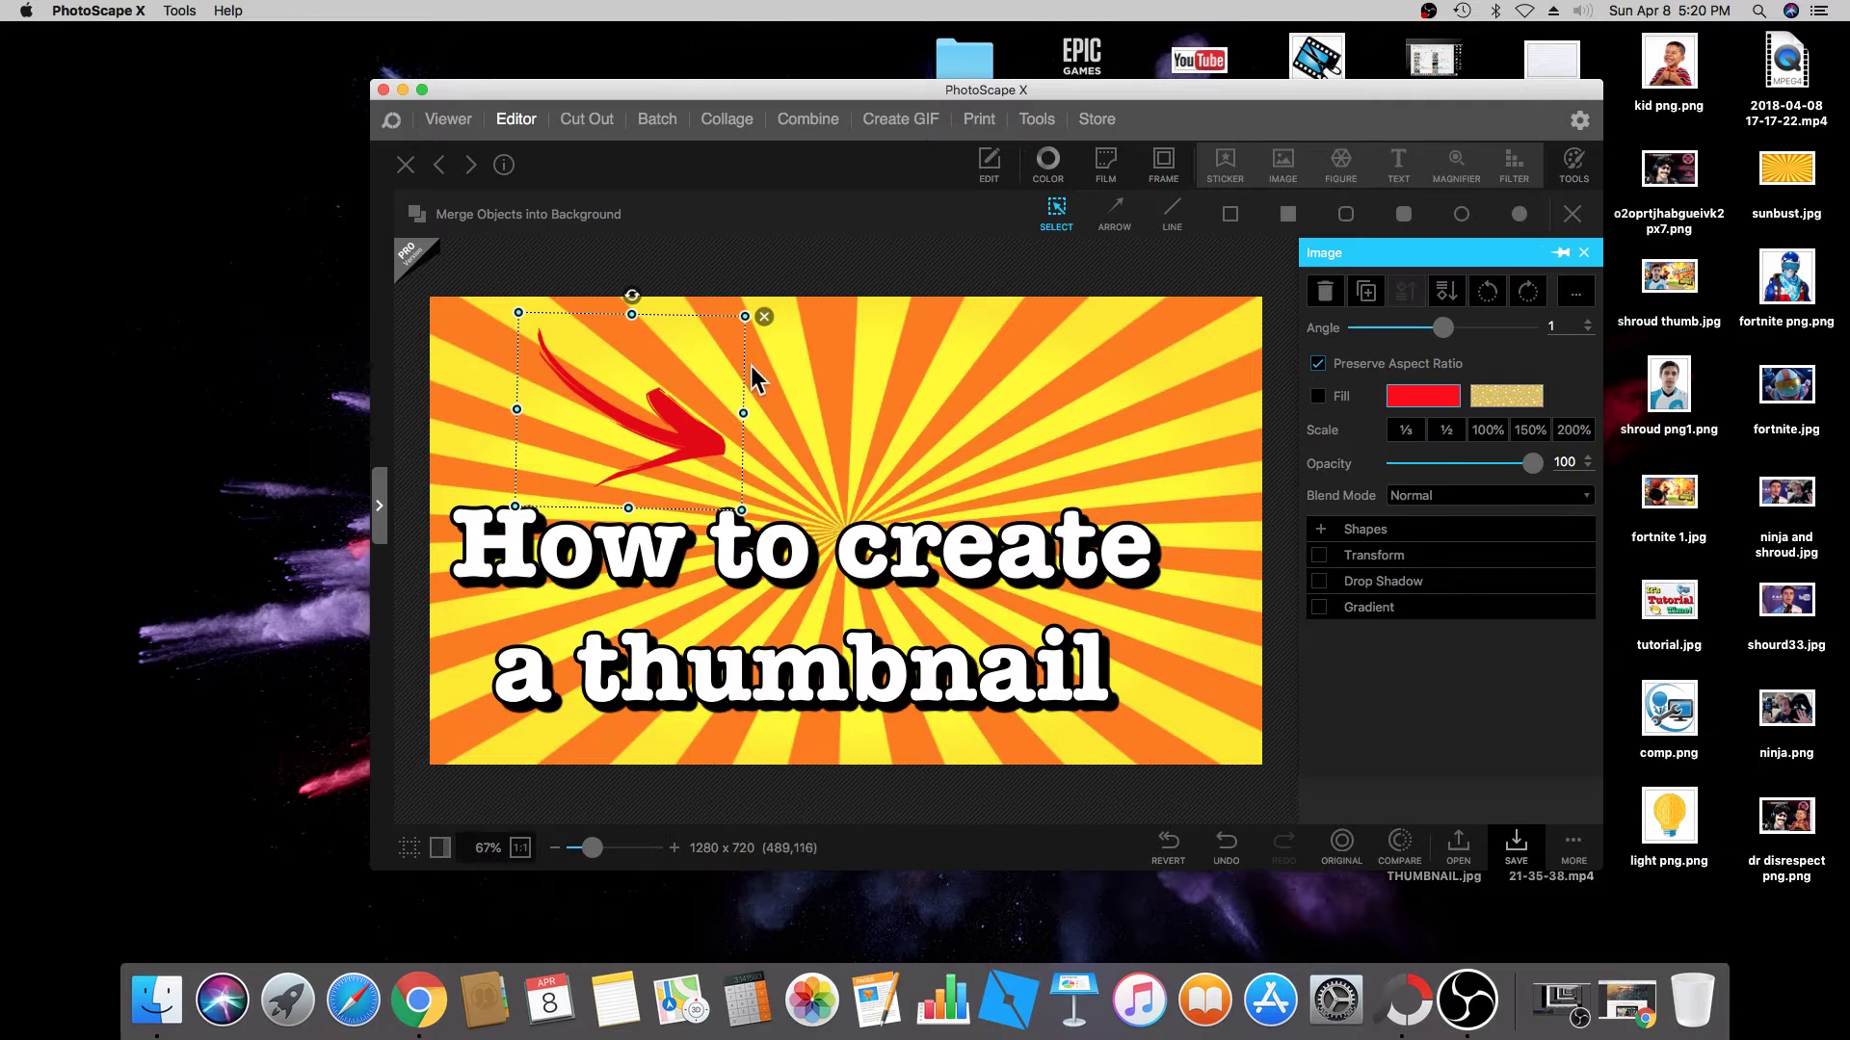
{"action": "left_click", "coordinate": [759, 326]}
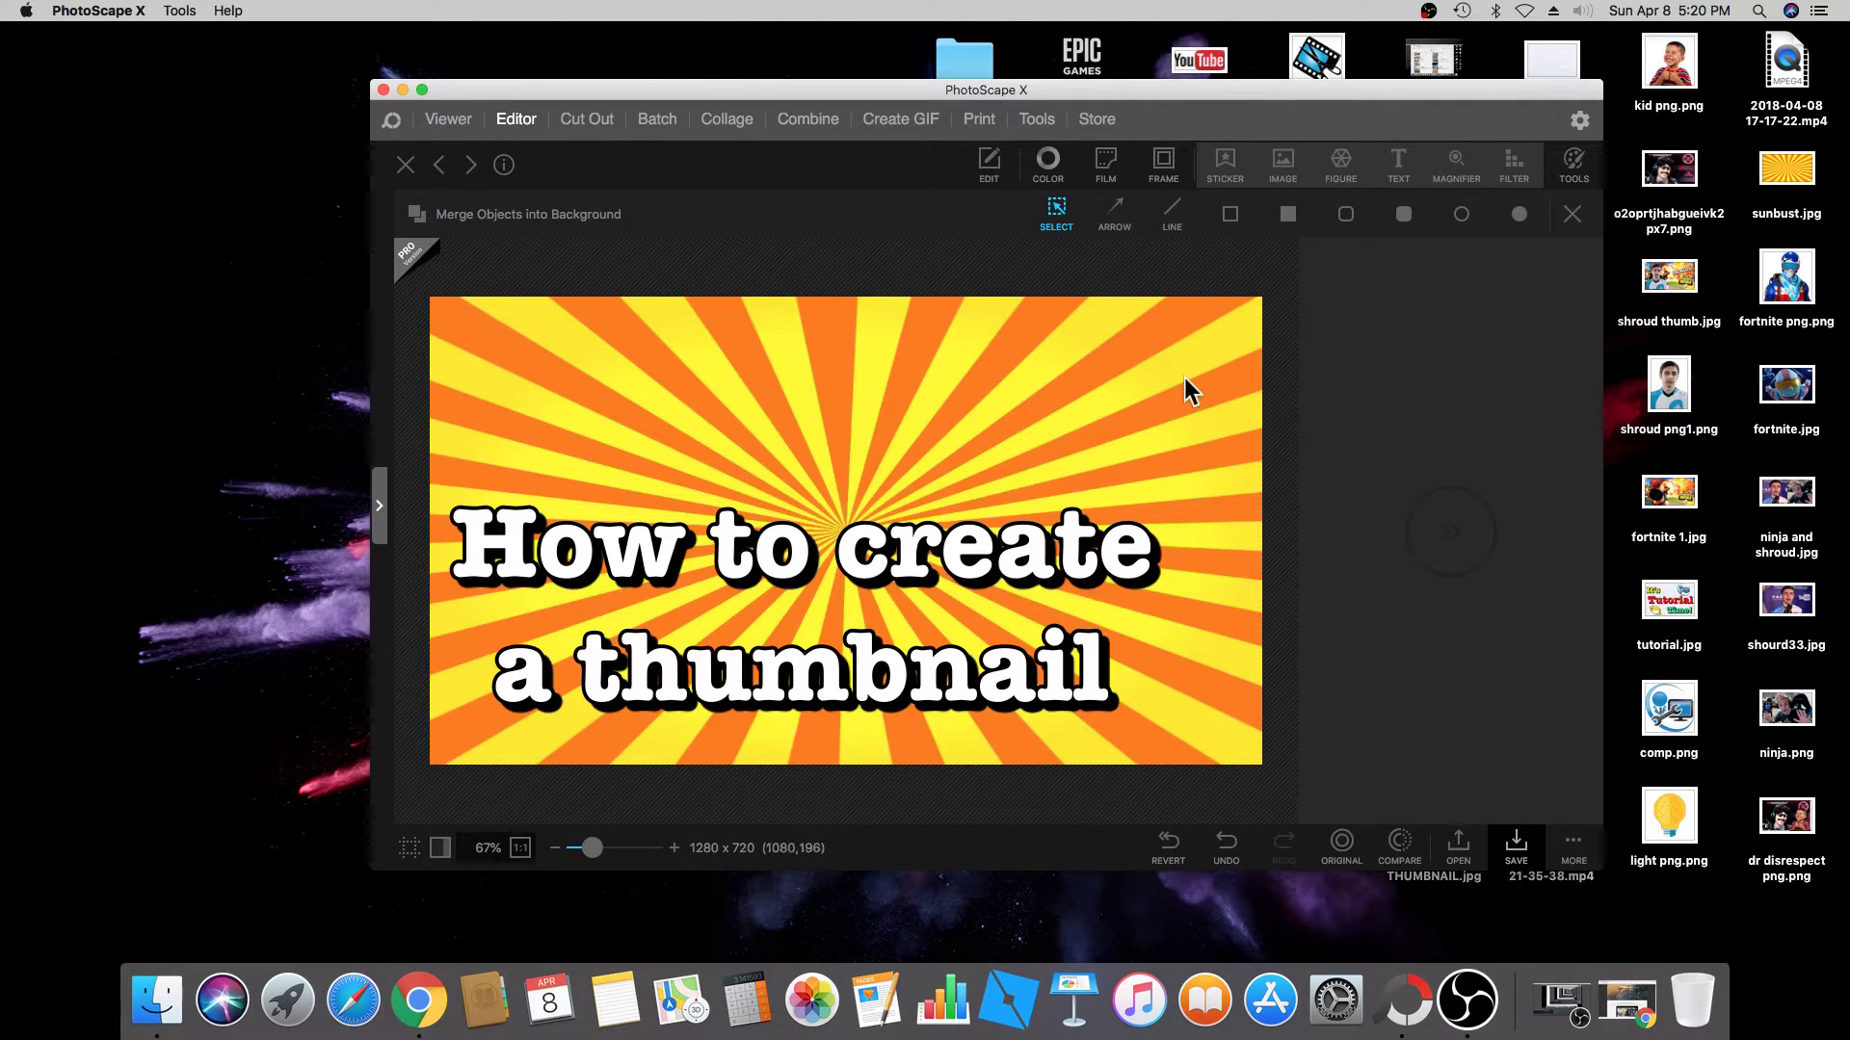
{"action": "left_click", "coordinate": [770, 569]}
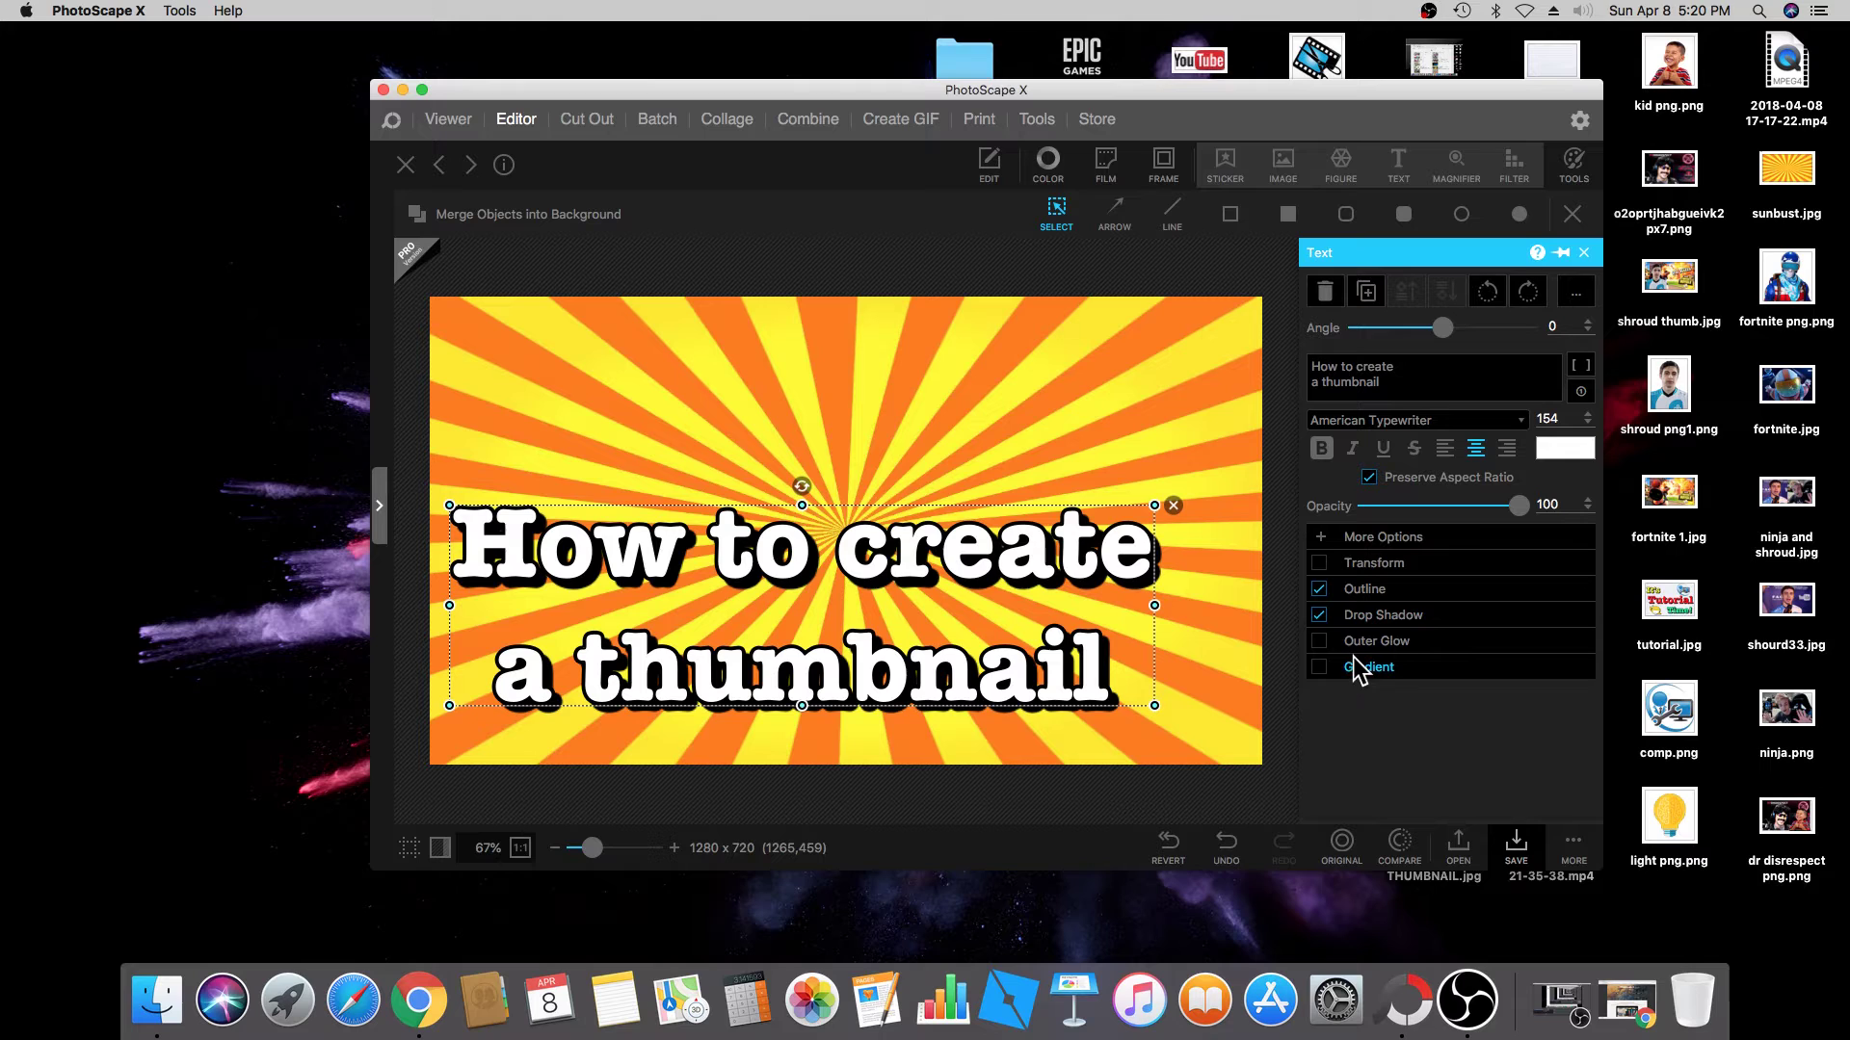
Turn on Outer Glow for the title (thickness 25, blur 25) and set its colour to bright red.
{"action": "left_click", "coordinate": [1319, 641]}
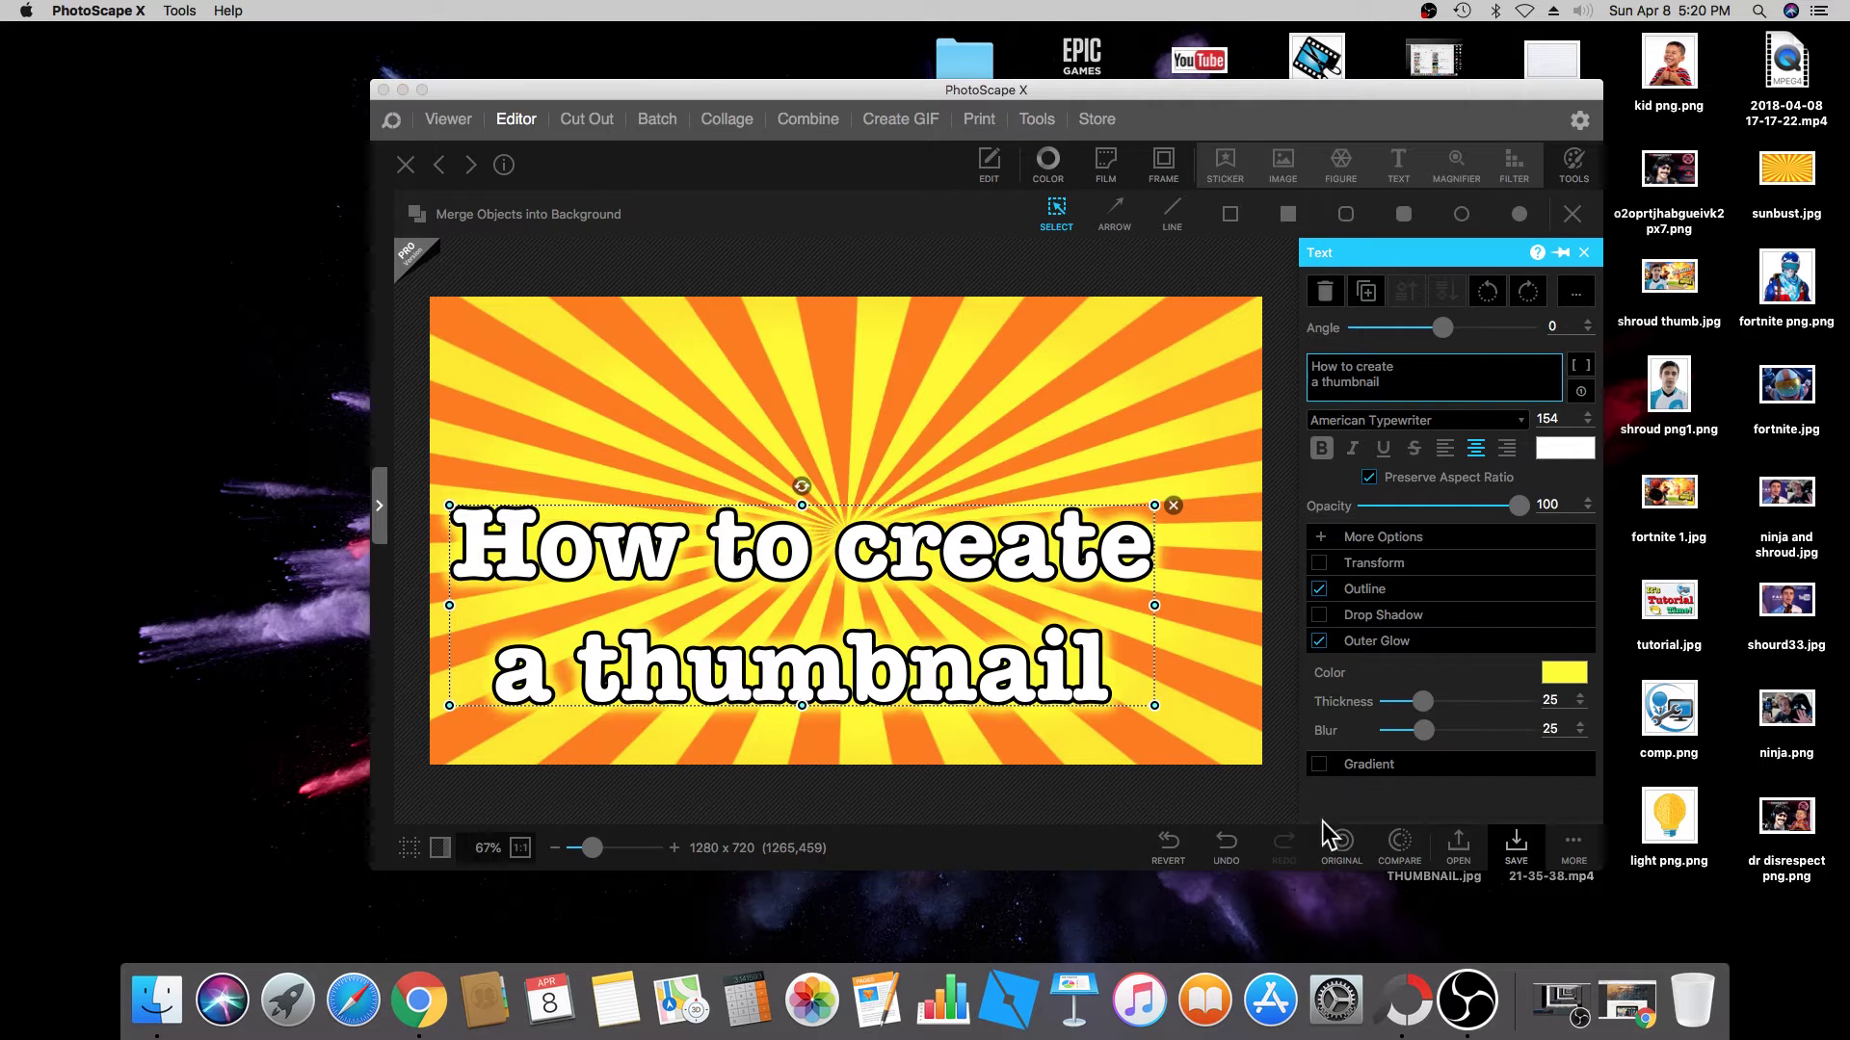
{"action": "left_click", "coordinate": [1564, 673]}
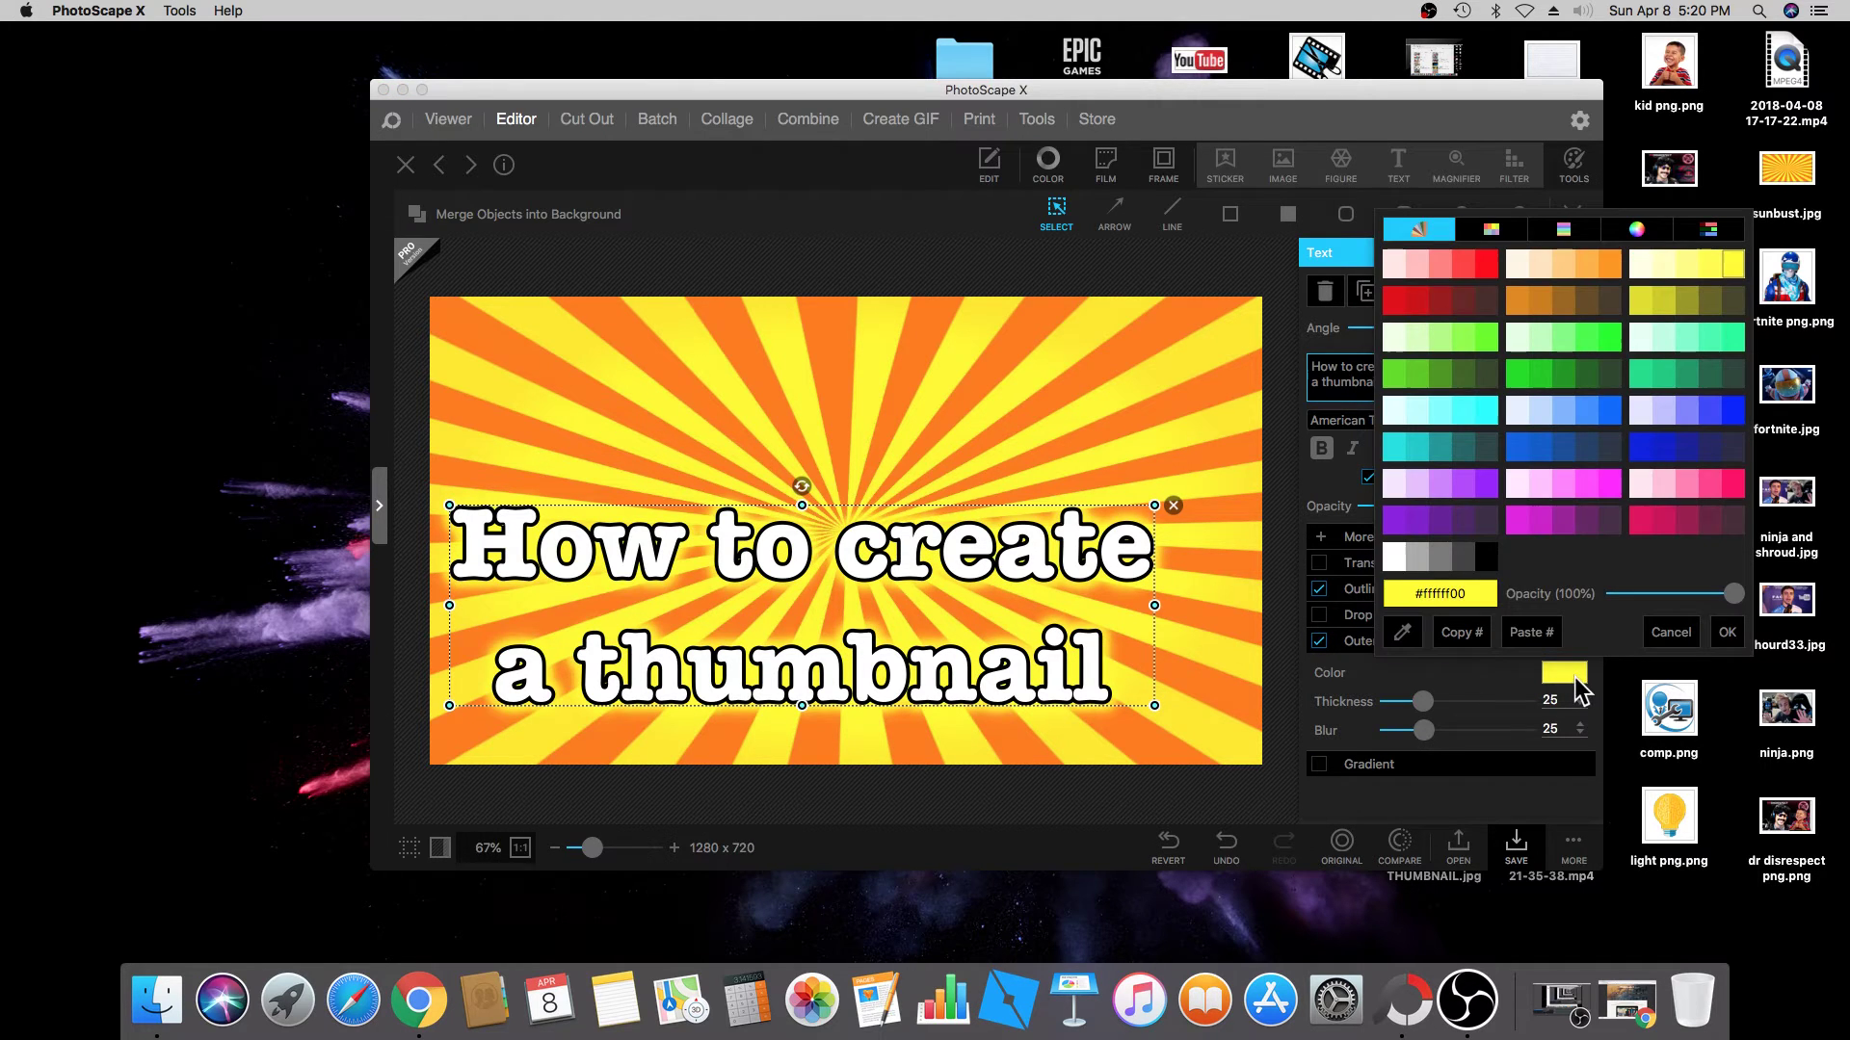
{"action": "left_click", "coordinate": [1487, 483]}
{"action": "left_click", "coordinate": [1387, 300]}
{"action": "left_click", "coordinate": [1472, 262]}
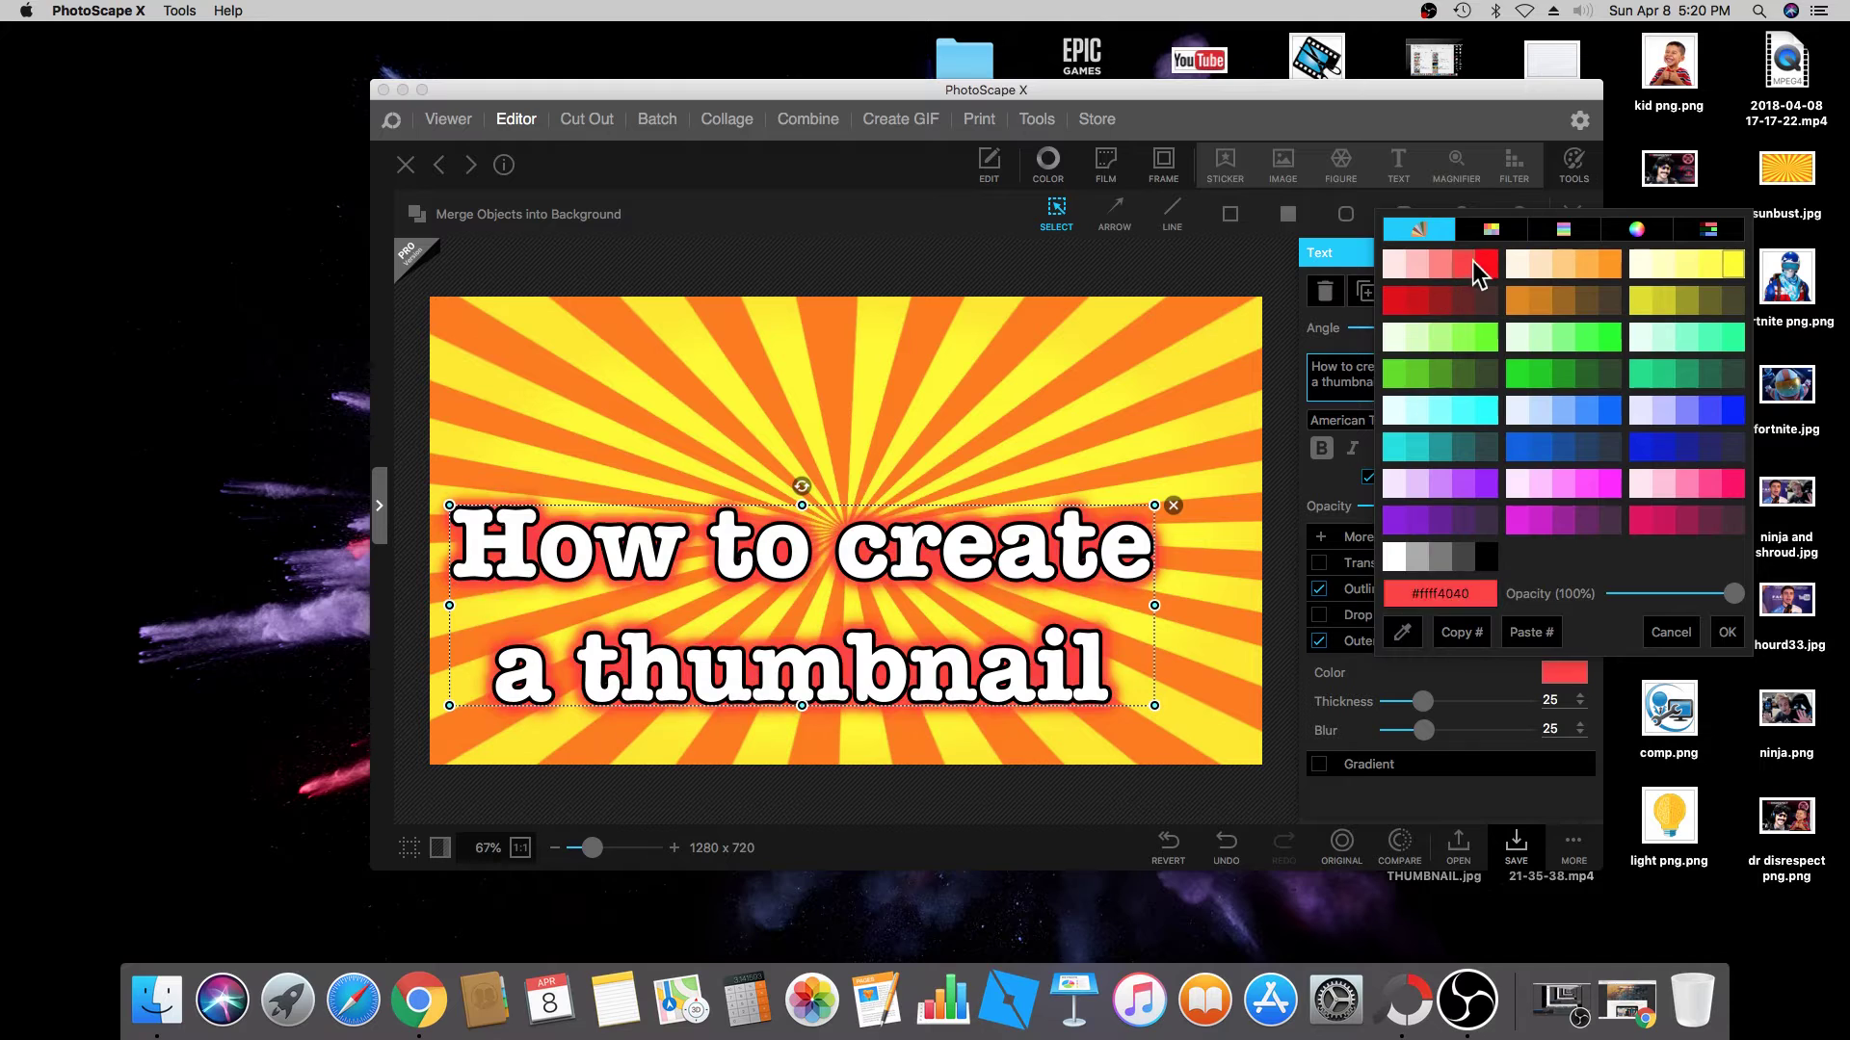
{"action": "left_click", "coordinate": [1487, 258]}
{"action": "key", "text": "Return"}
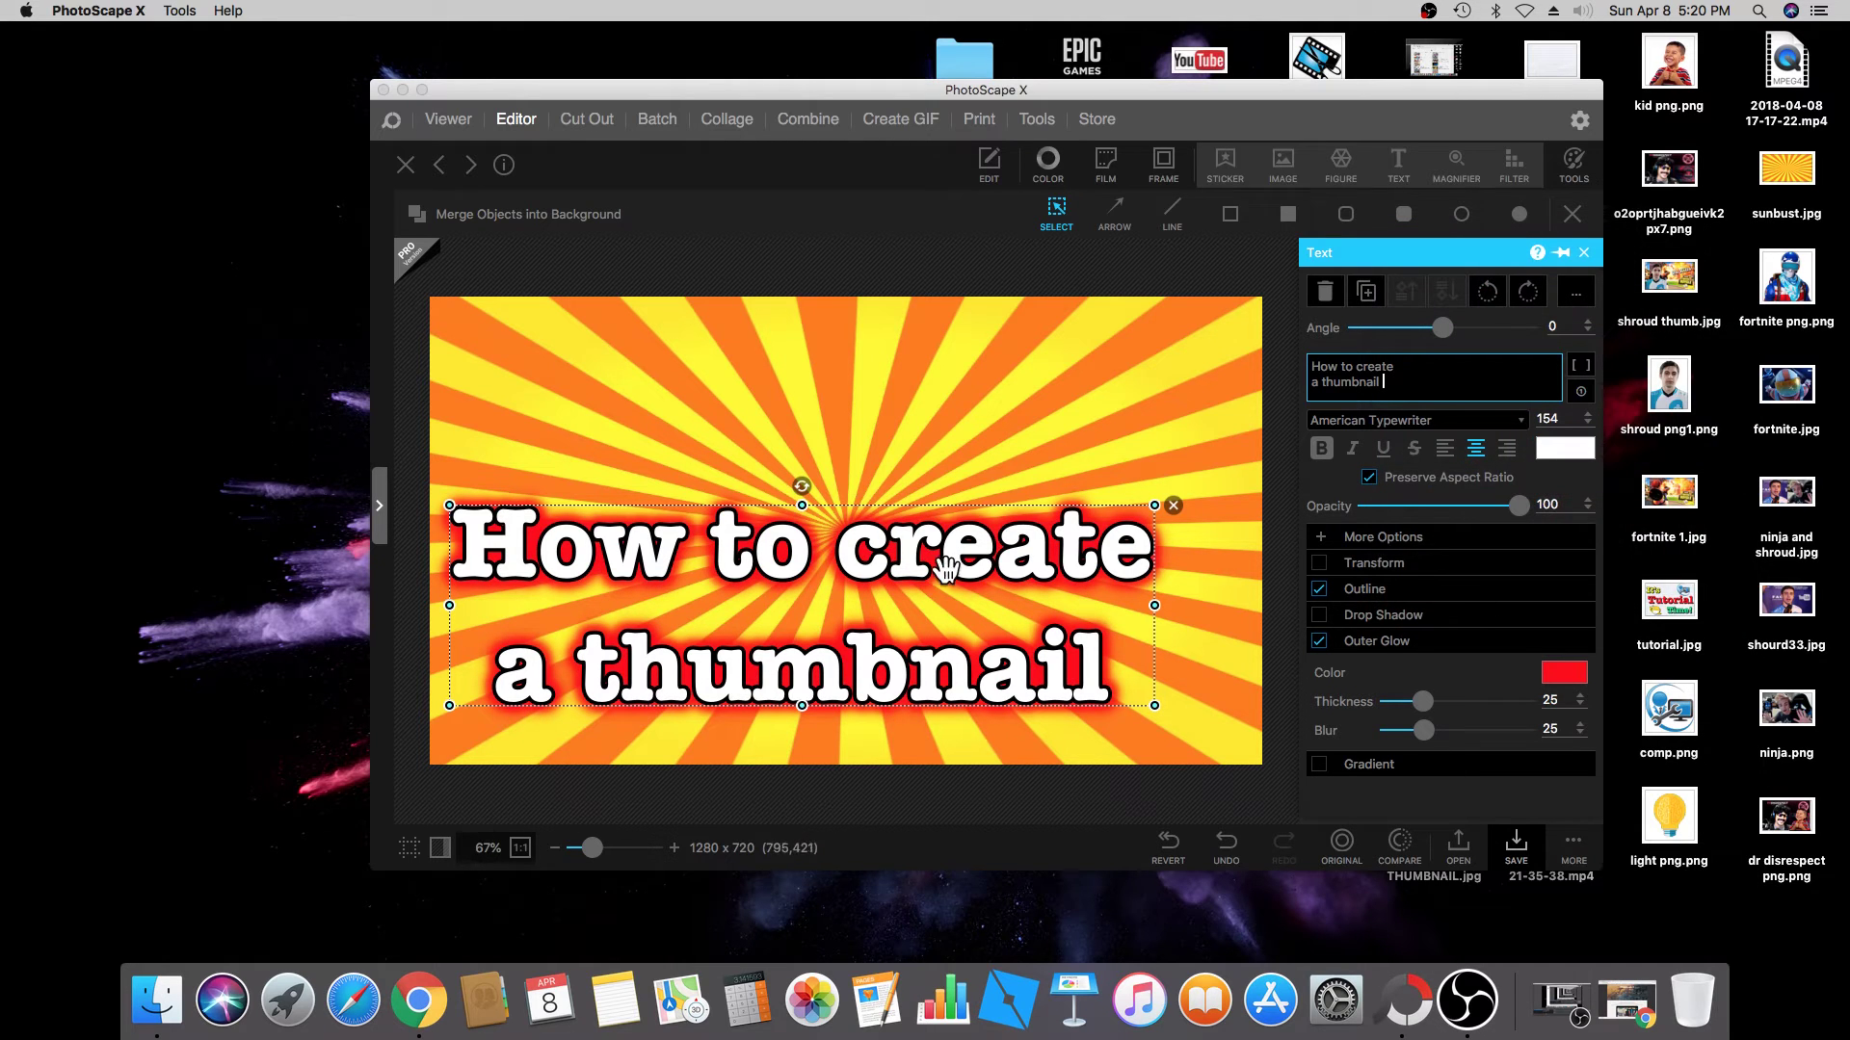
{"action": "left_click", "coordinate": [697, 566]}
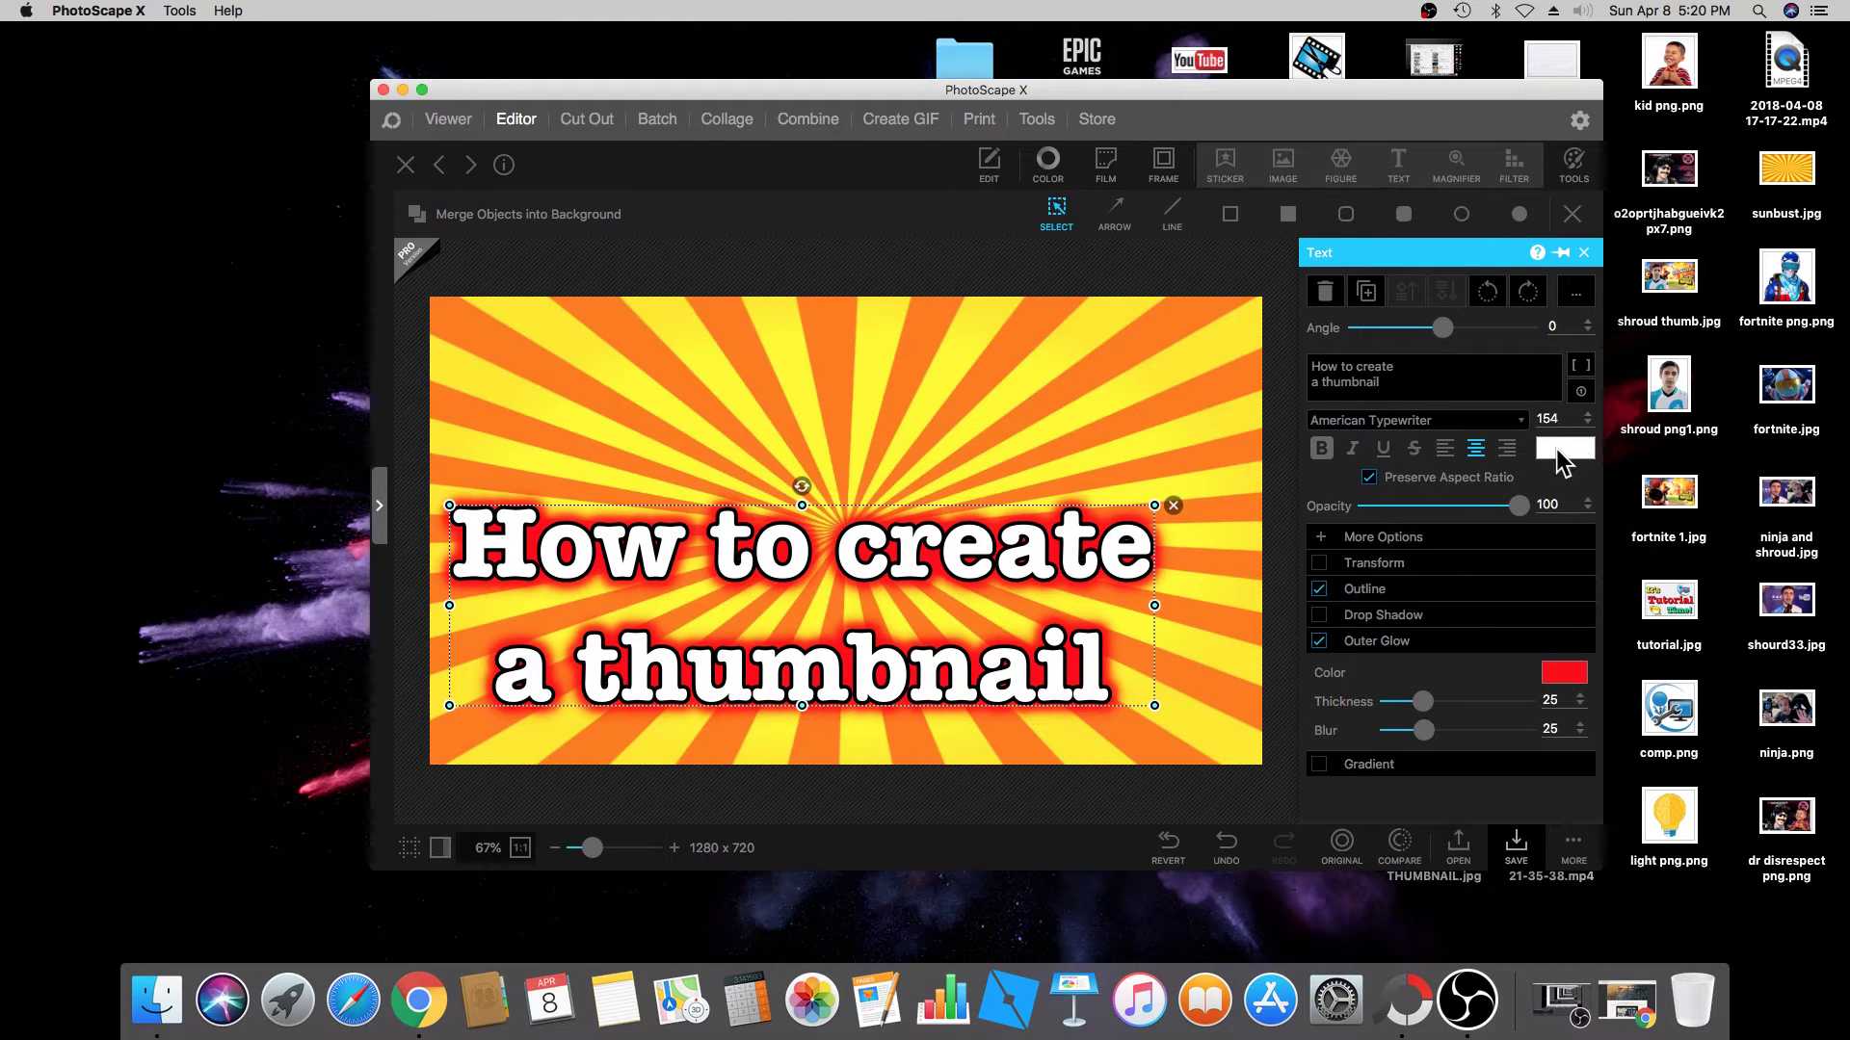
Colour the title letters bright green #ff40ff40 and nudge the text slightly lower.
{"action": "left_click", "coordinate": [1563, 453]}
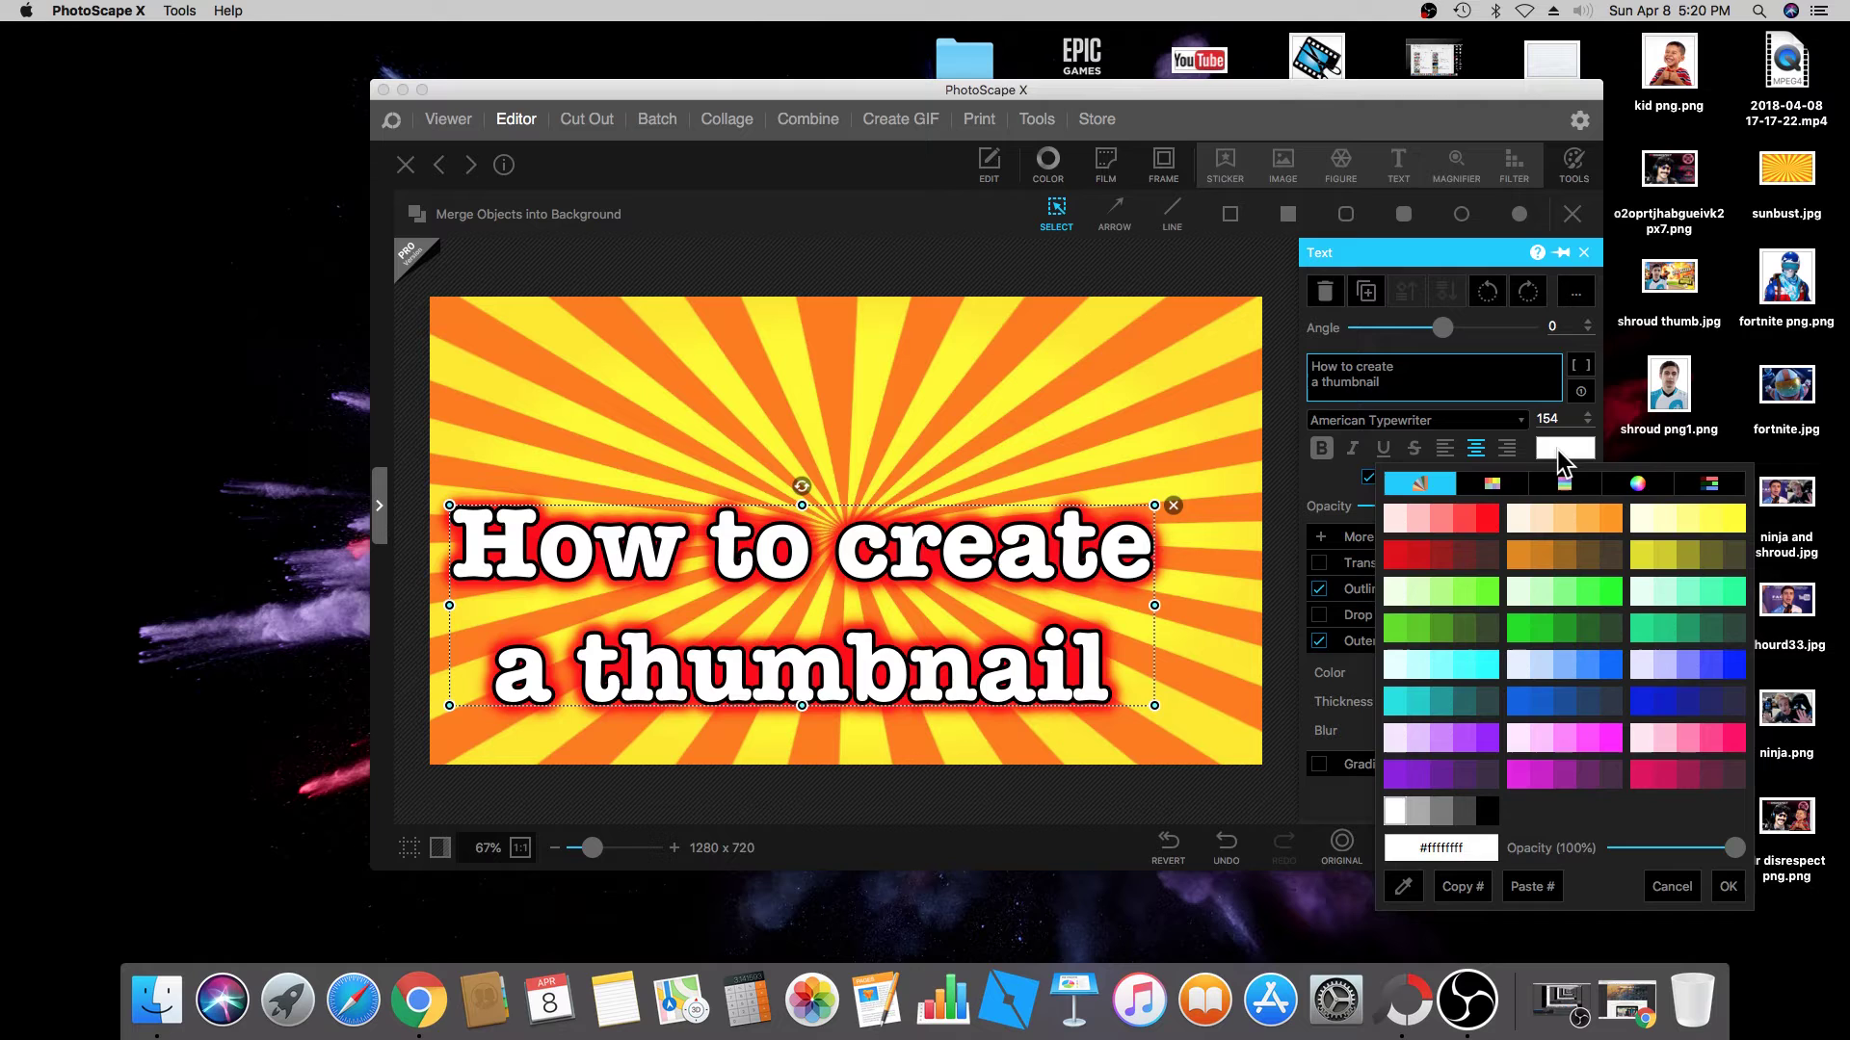
{"action": "left_click", "coordinate": [1395, 664]}
{"action": "left_click", "coordinate": [1546, 773]}
{"action": "left_click", "coordinate": [1581, 780]}
{"action": "left_click", "coordinate": [1713, 742]}
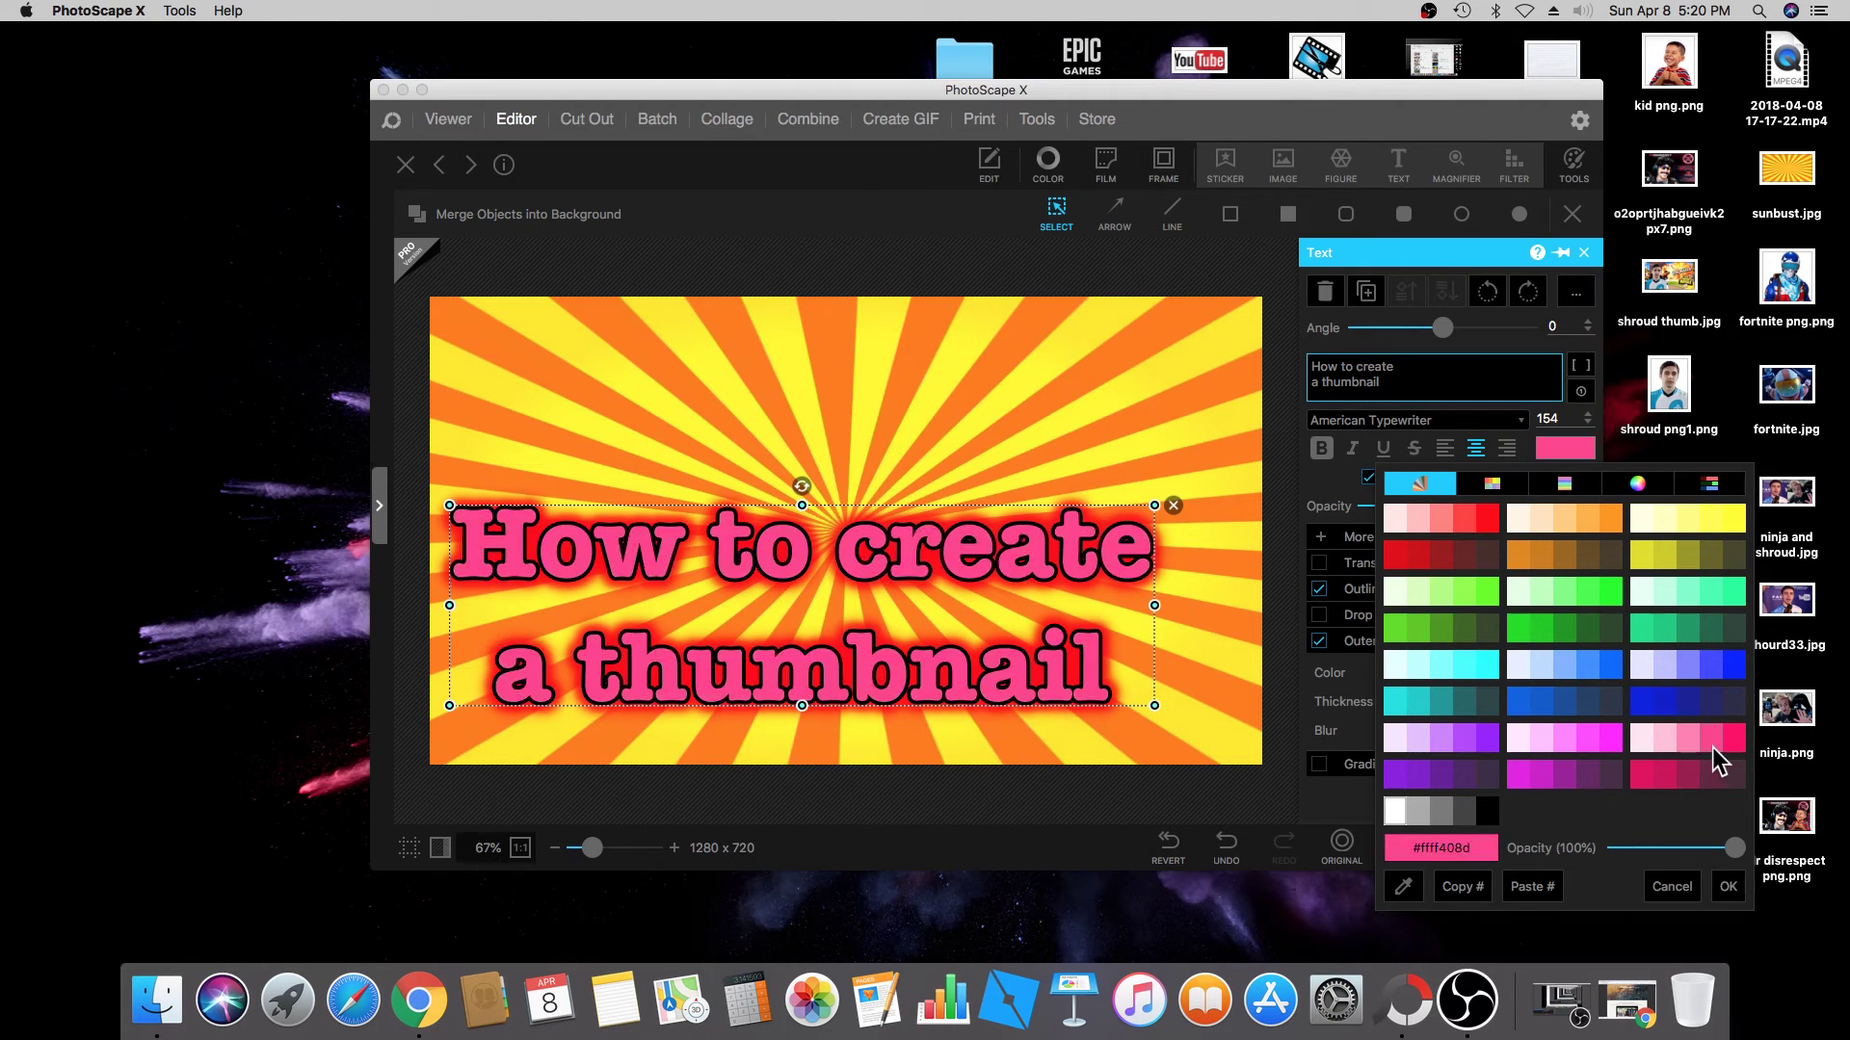
{"action": "left_click", "coordinate": [1734, 742]}
{"action": "left_click", "coordinate": [1724, 664]}
{"action": "left_click", "coordinate": [1731, 516]}
{"action": "left_click", "coordinate": [1538, 520]}
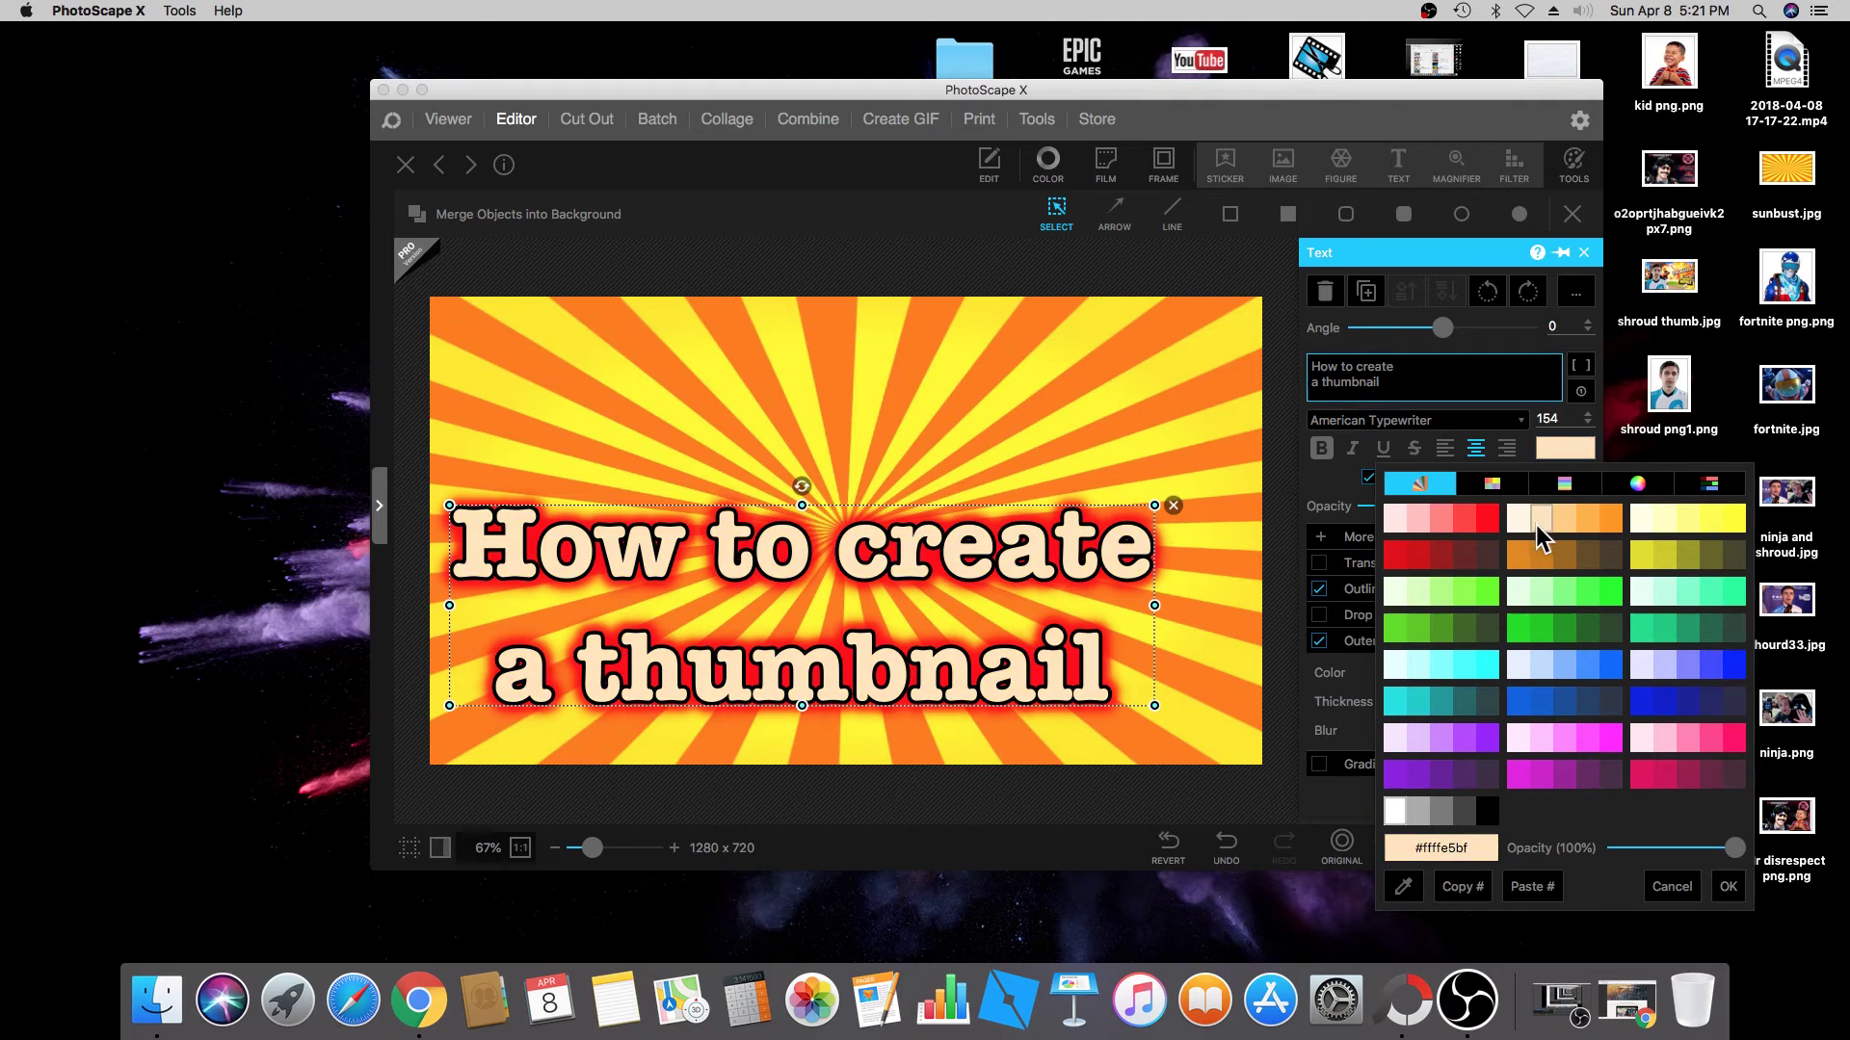
{"action": "left_click", "coordinate": [1551, 555]}
{"action": "left_click", "coordinate": [1598, 590]}
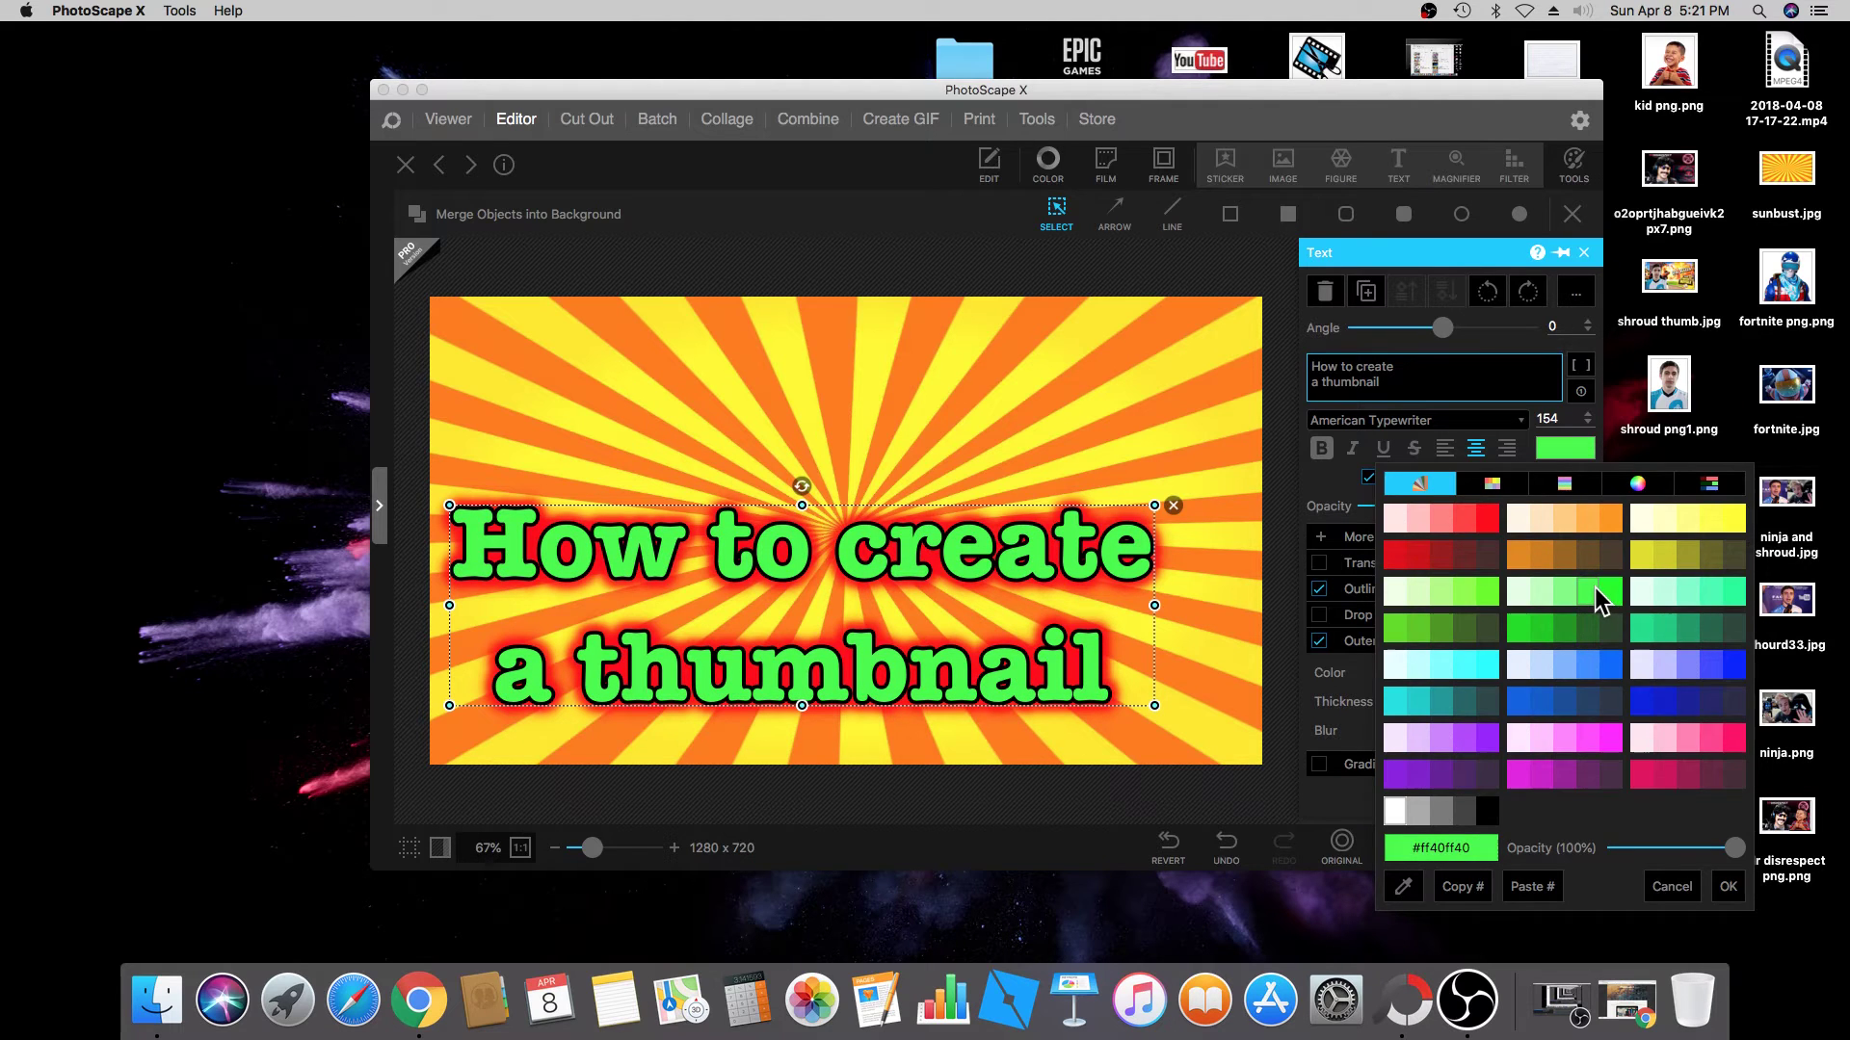
{"action": "key", "text": "Return"}
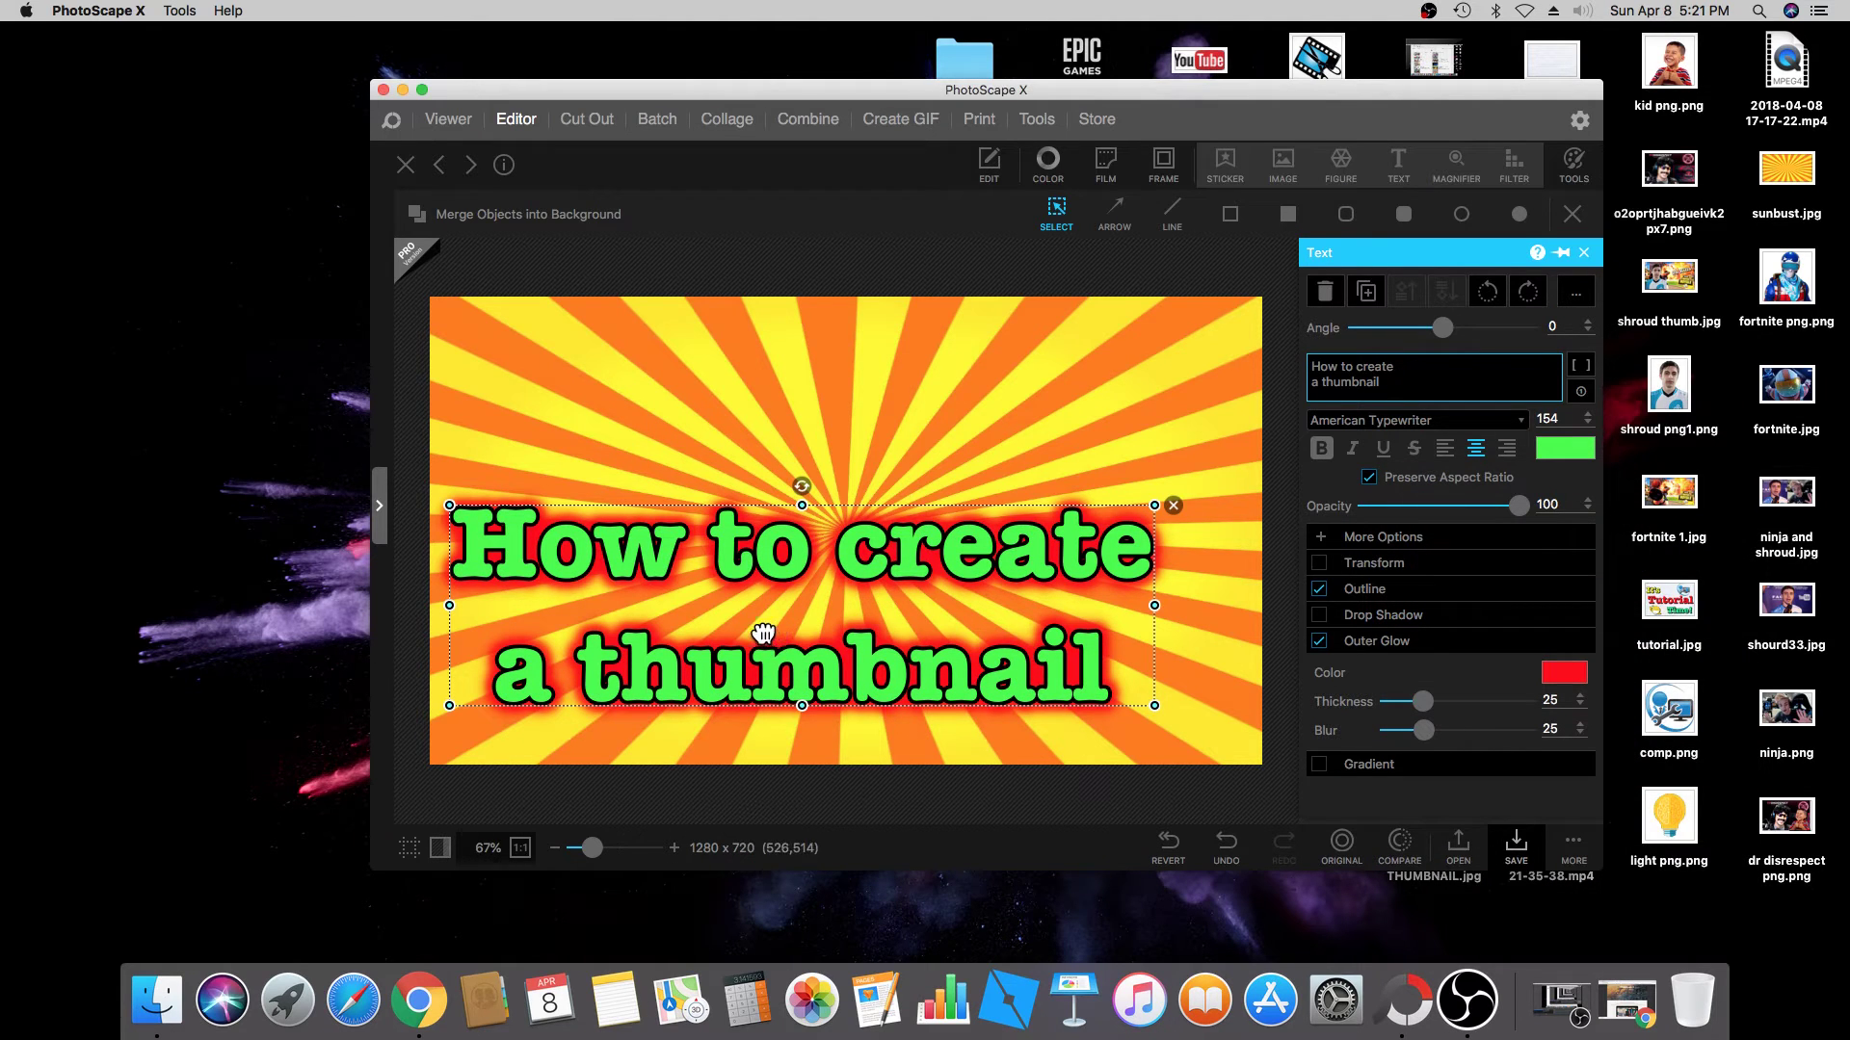
{"action": "left_click_drag", "start_coordinate": [763, 633], "coordinate": [764, 648]}
{"action": "left_click", "coordinate": [1138, 418]}
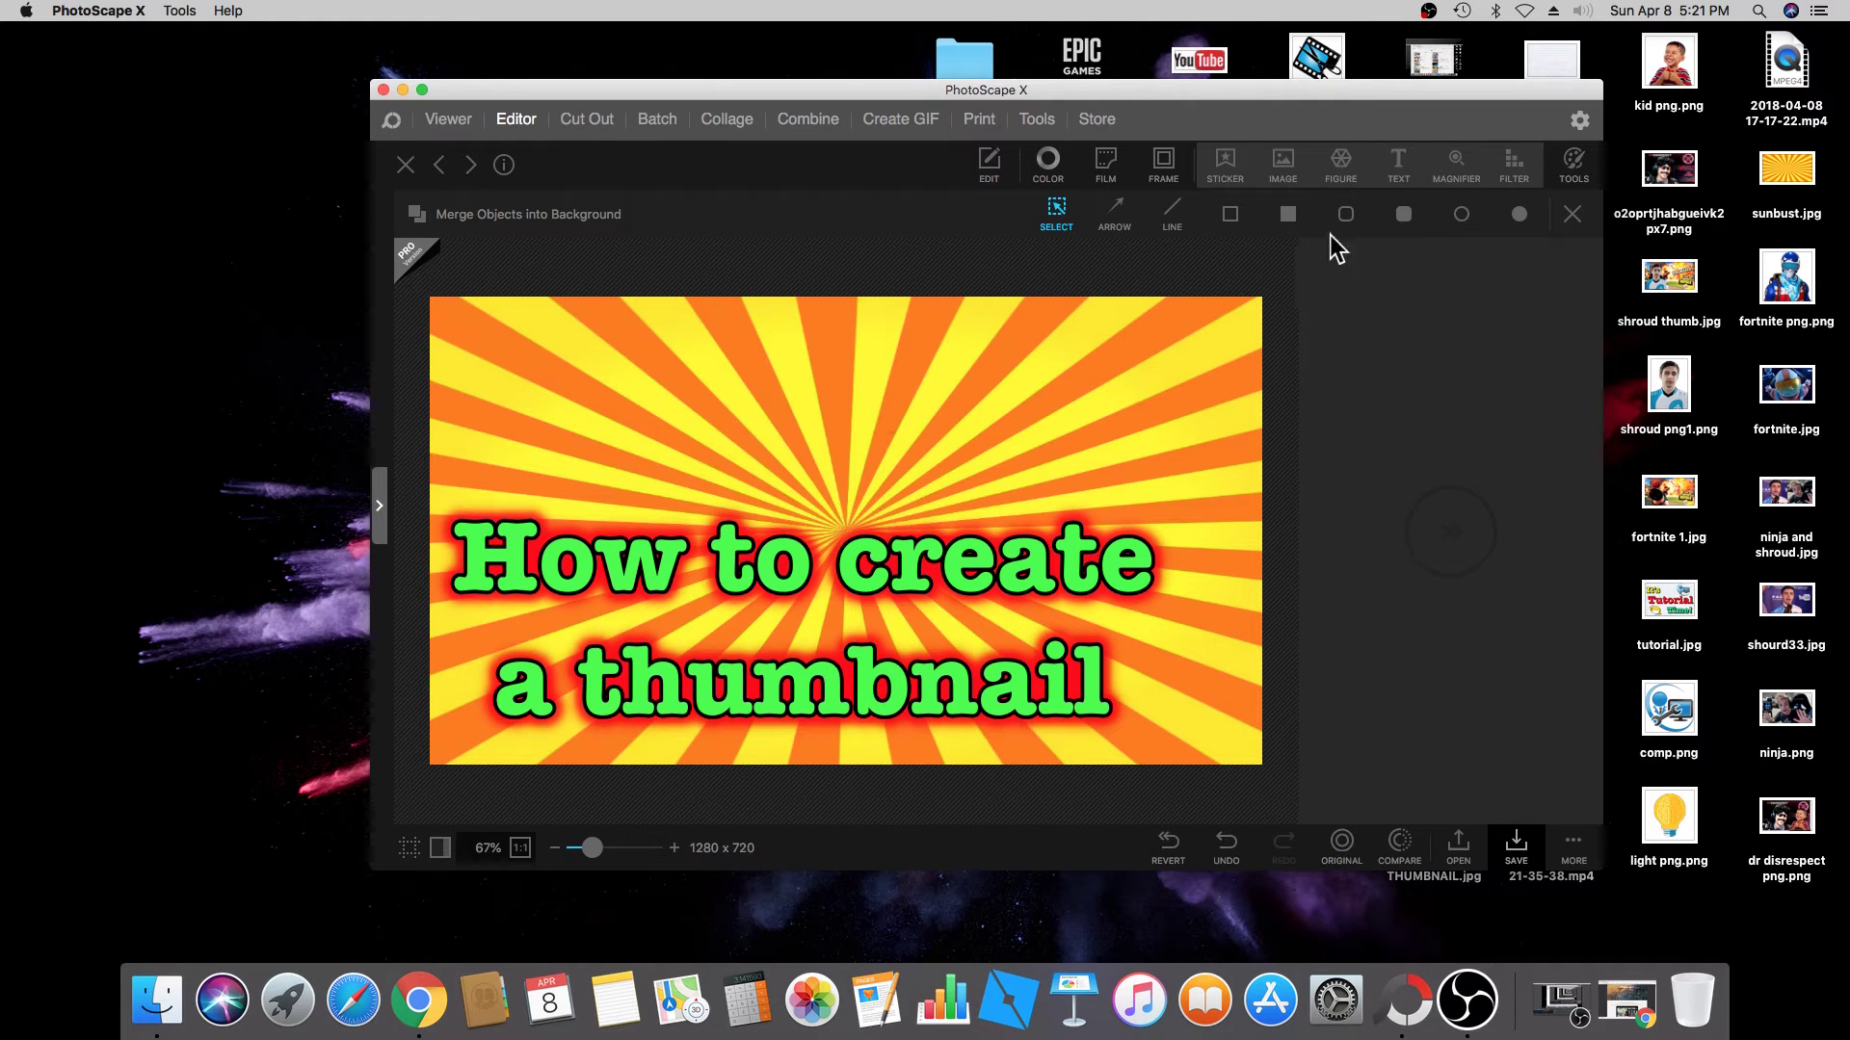
Open Stickers and browse the Face, Emoji and Comic categories to find the laughing face.
{"action": "left_click_drag", "start_coordinate": [1365, 95], "coordinate": [1311, 94]}
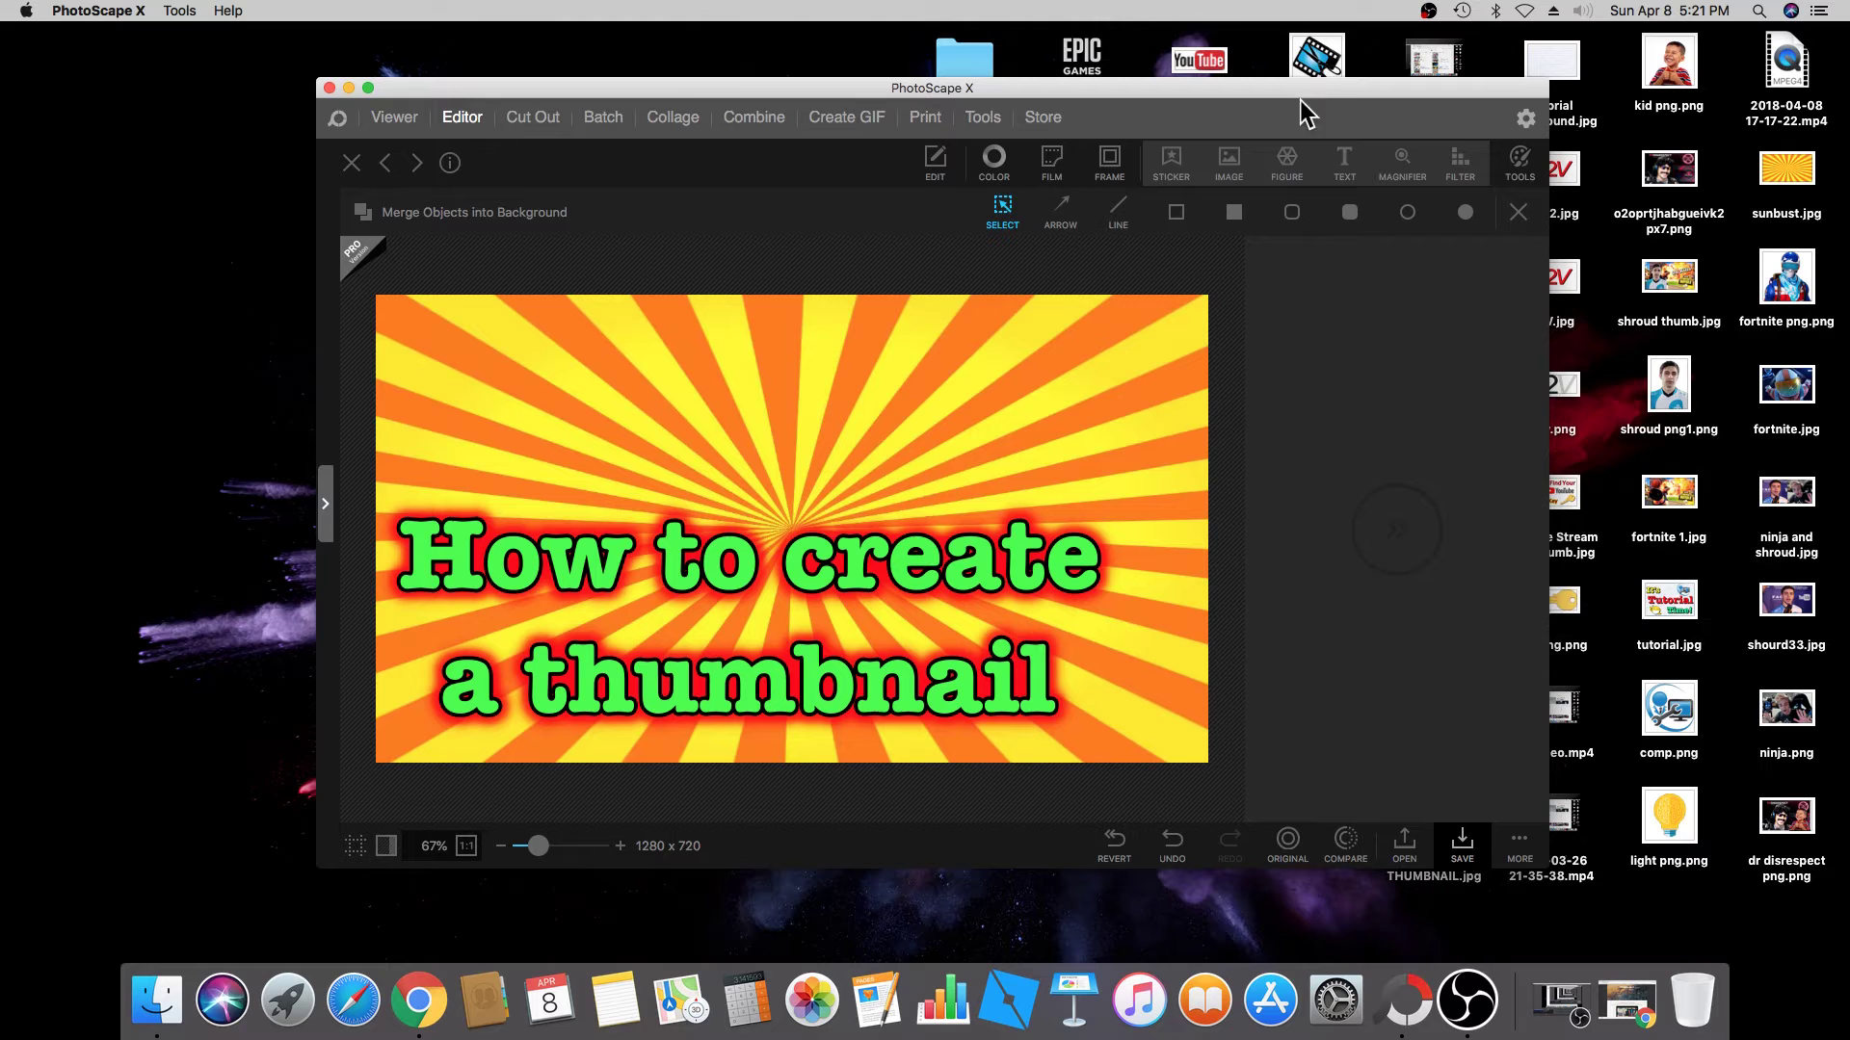
{"action": "left_click", "coordinate": [1181, 183]}
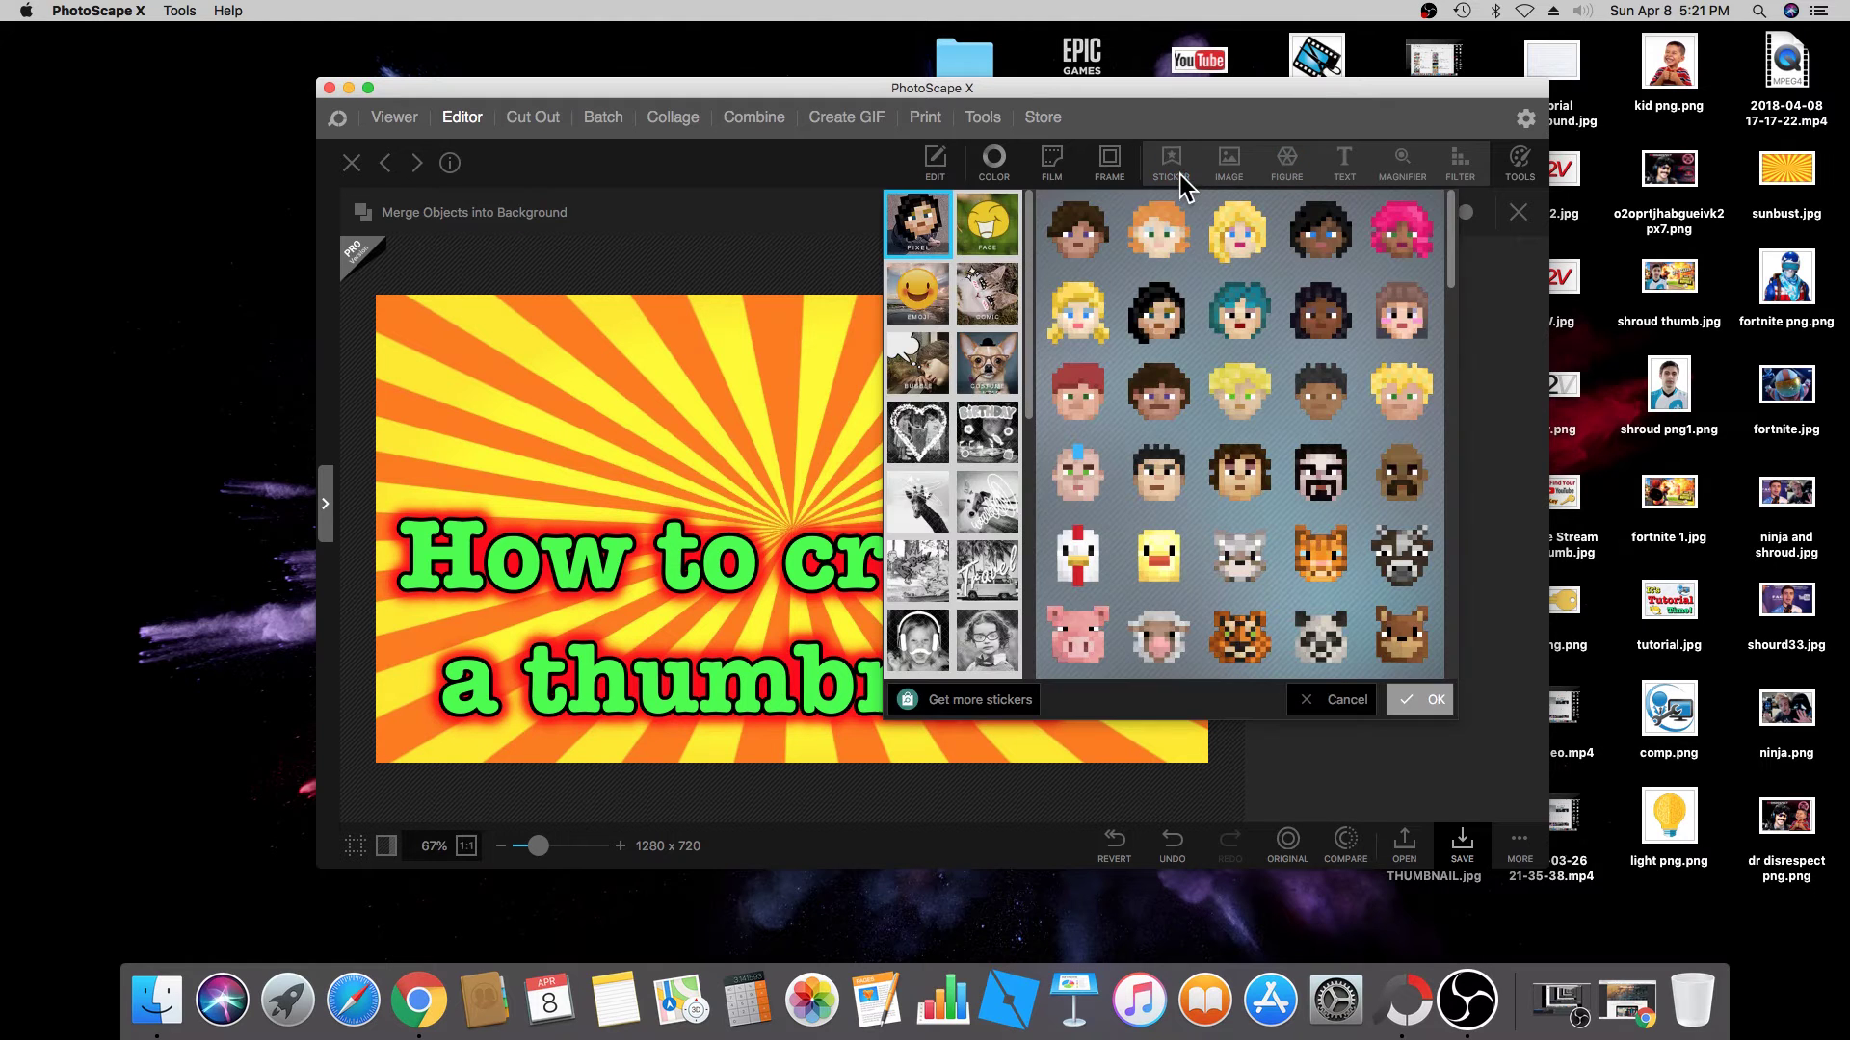
{"action": "left_click", "coordinate": [990, 243]}
{"action": "left_click", "coordinate": [914, 307]}
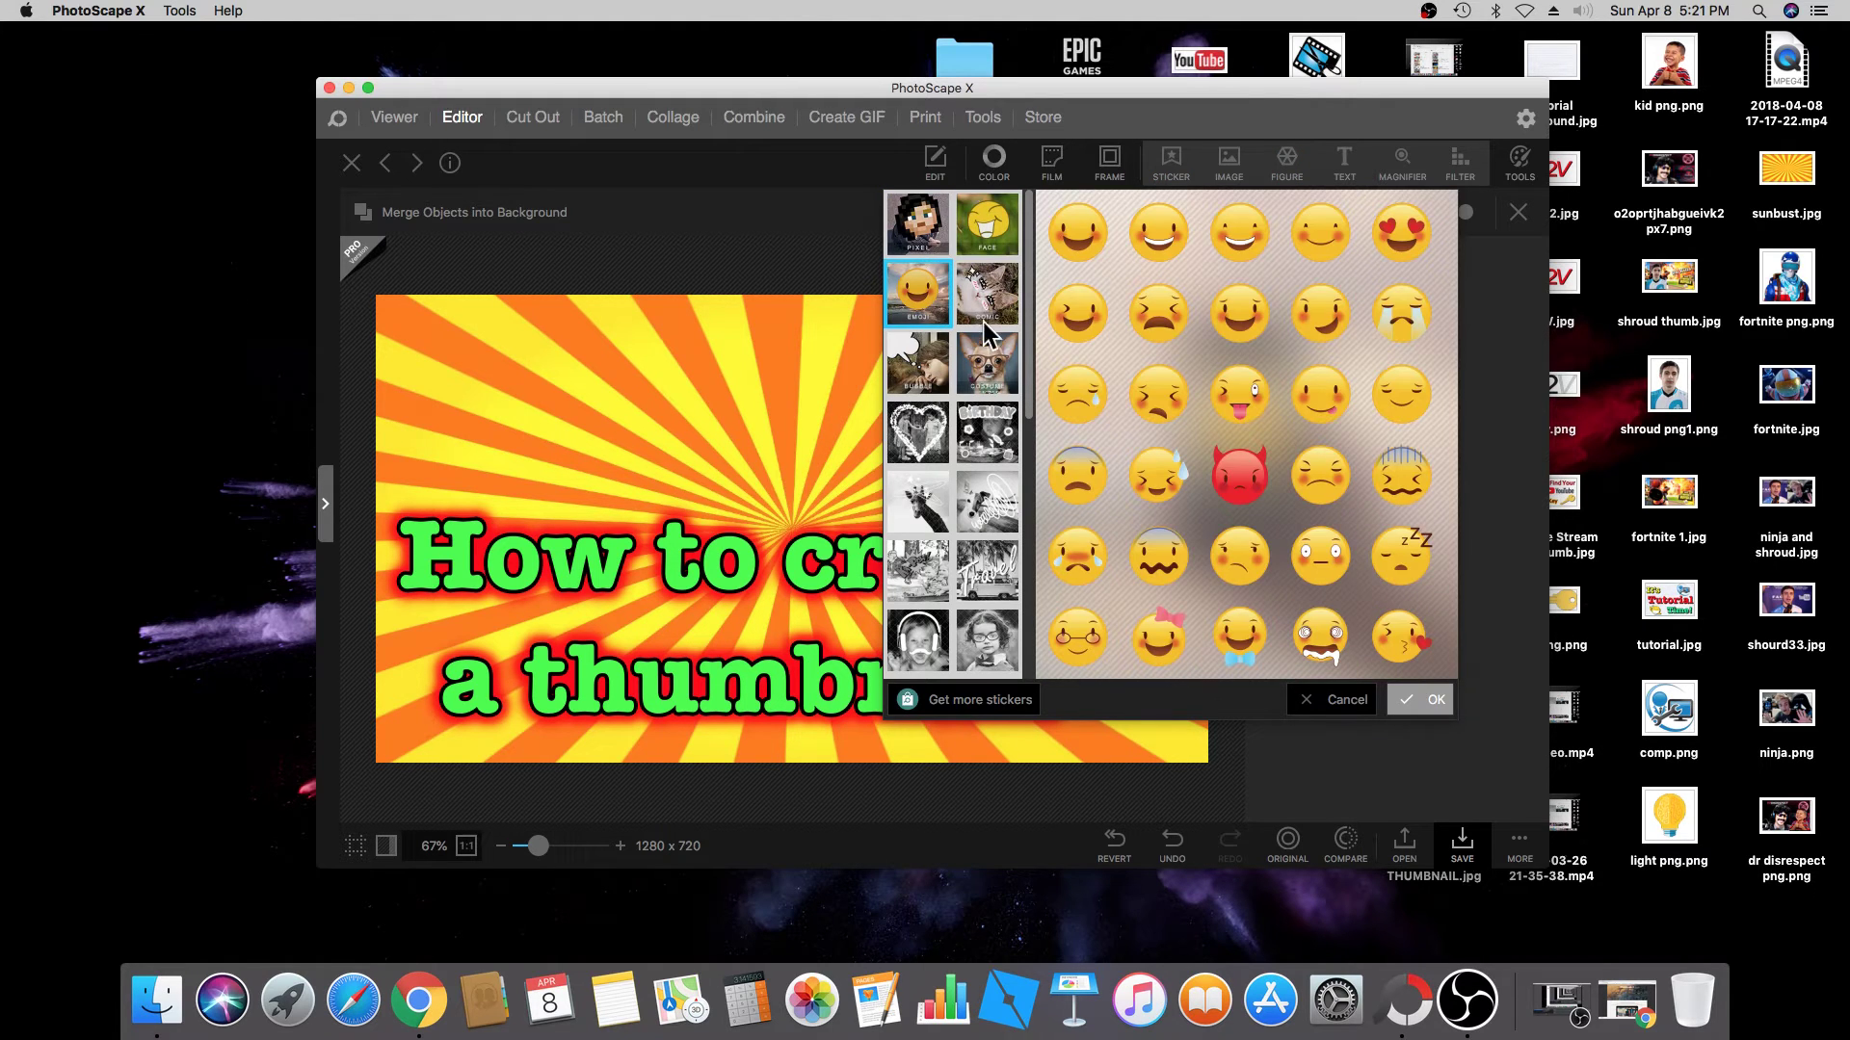
{"action": "left_click", "coordinate": [1000, 291]}
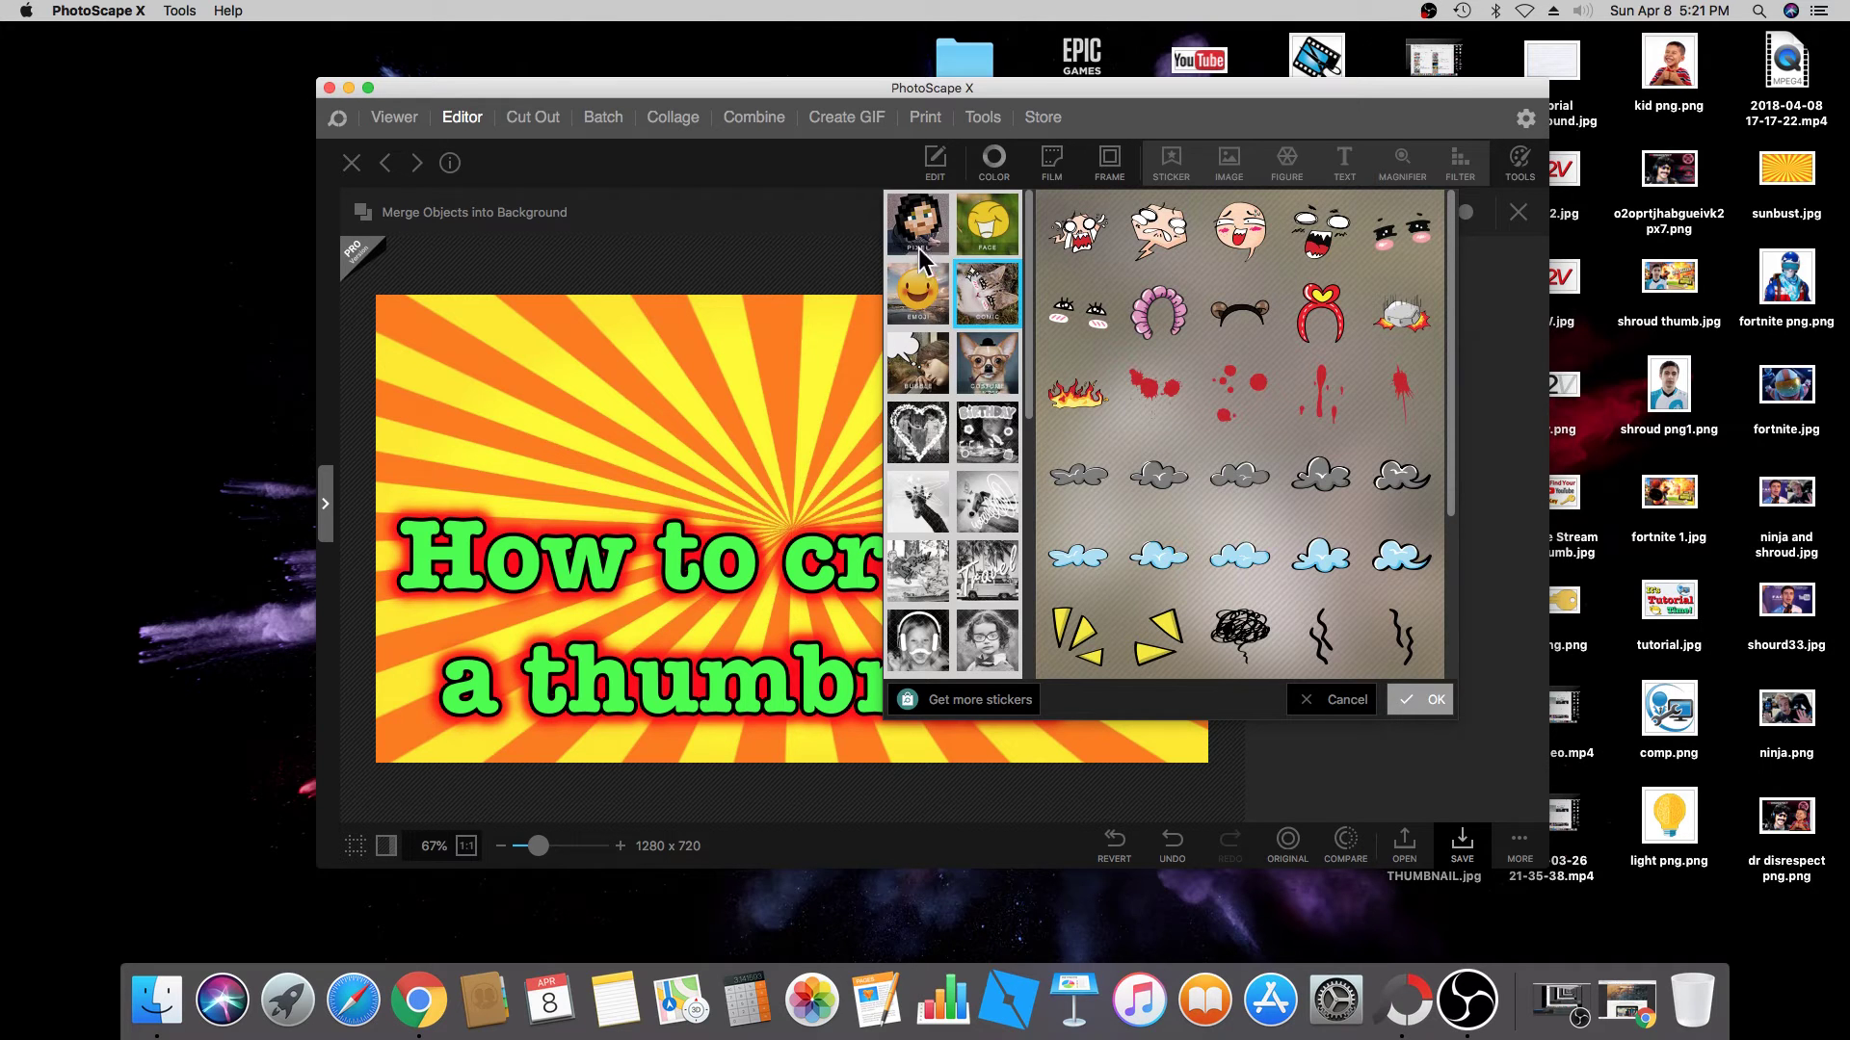
{"action": "left_click", "coordinate": [988, 232]}
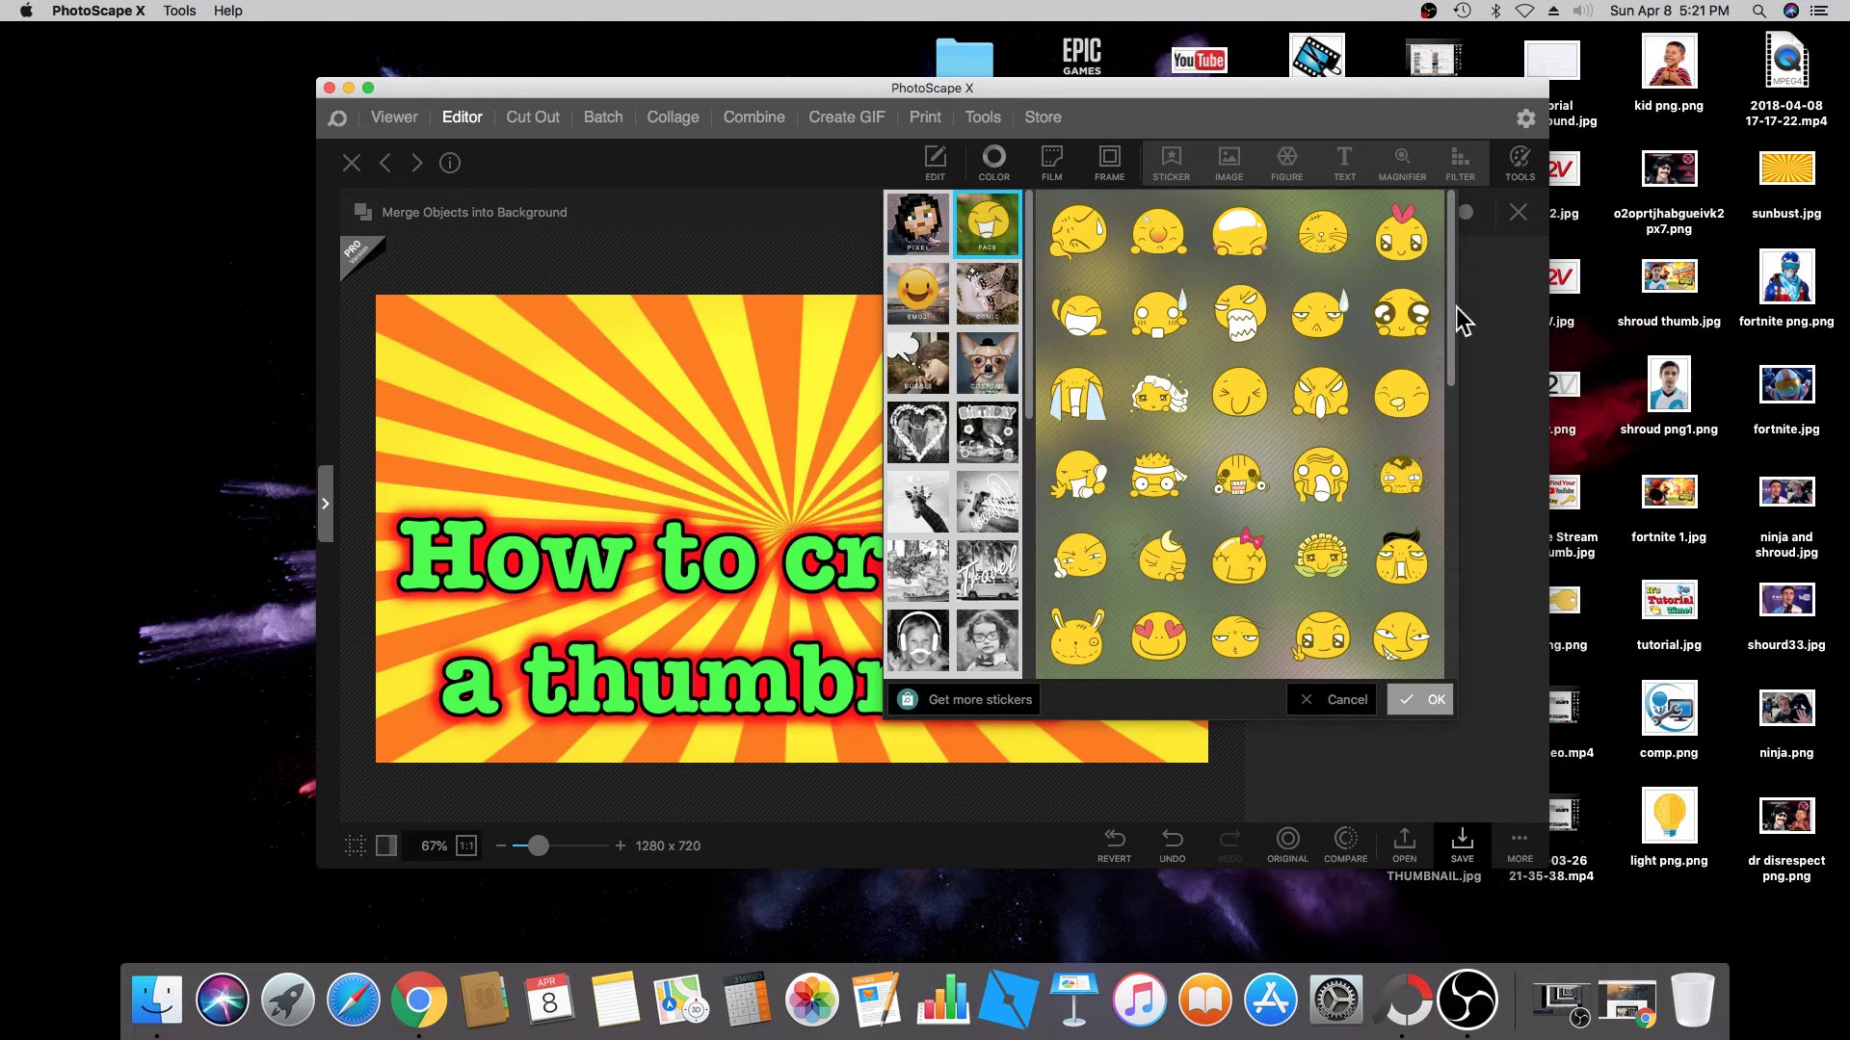
{"action": "left_click_drag", "start_coordinate": [1462, 323], "coordinate": [1453, 206]}
{"action": "mouse_move", "coordinate": [1463, 304]}
{"action": "left_mouse_down"}
{"action": "mouse_move", "coordinate": [1451, 501]}
{"action": "mouse_move", "coordinate": [1465, 316]}
{"action": "left_mouse_up"}
Place the laughing face sticker top-right with a drop shadow (distance 25, blur 24, angle 30).
{"action": "double_click", "coordinate": [1093, 328]}
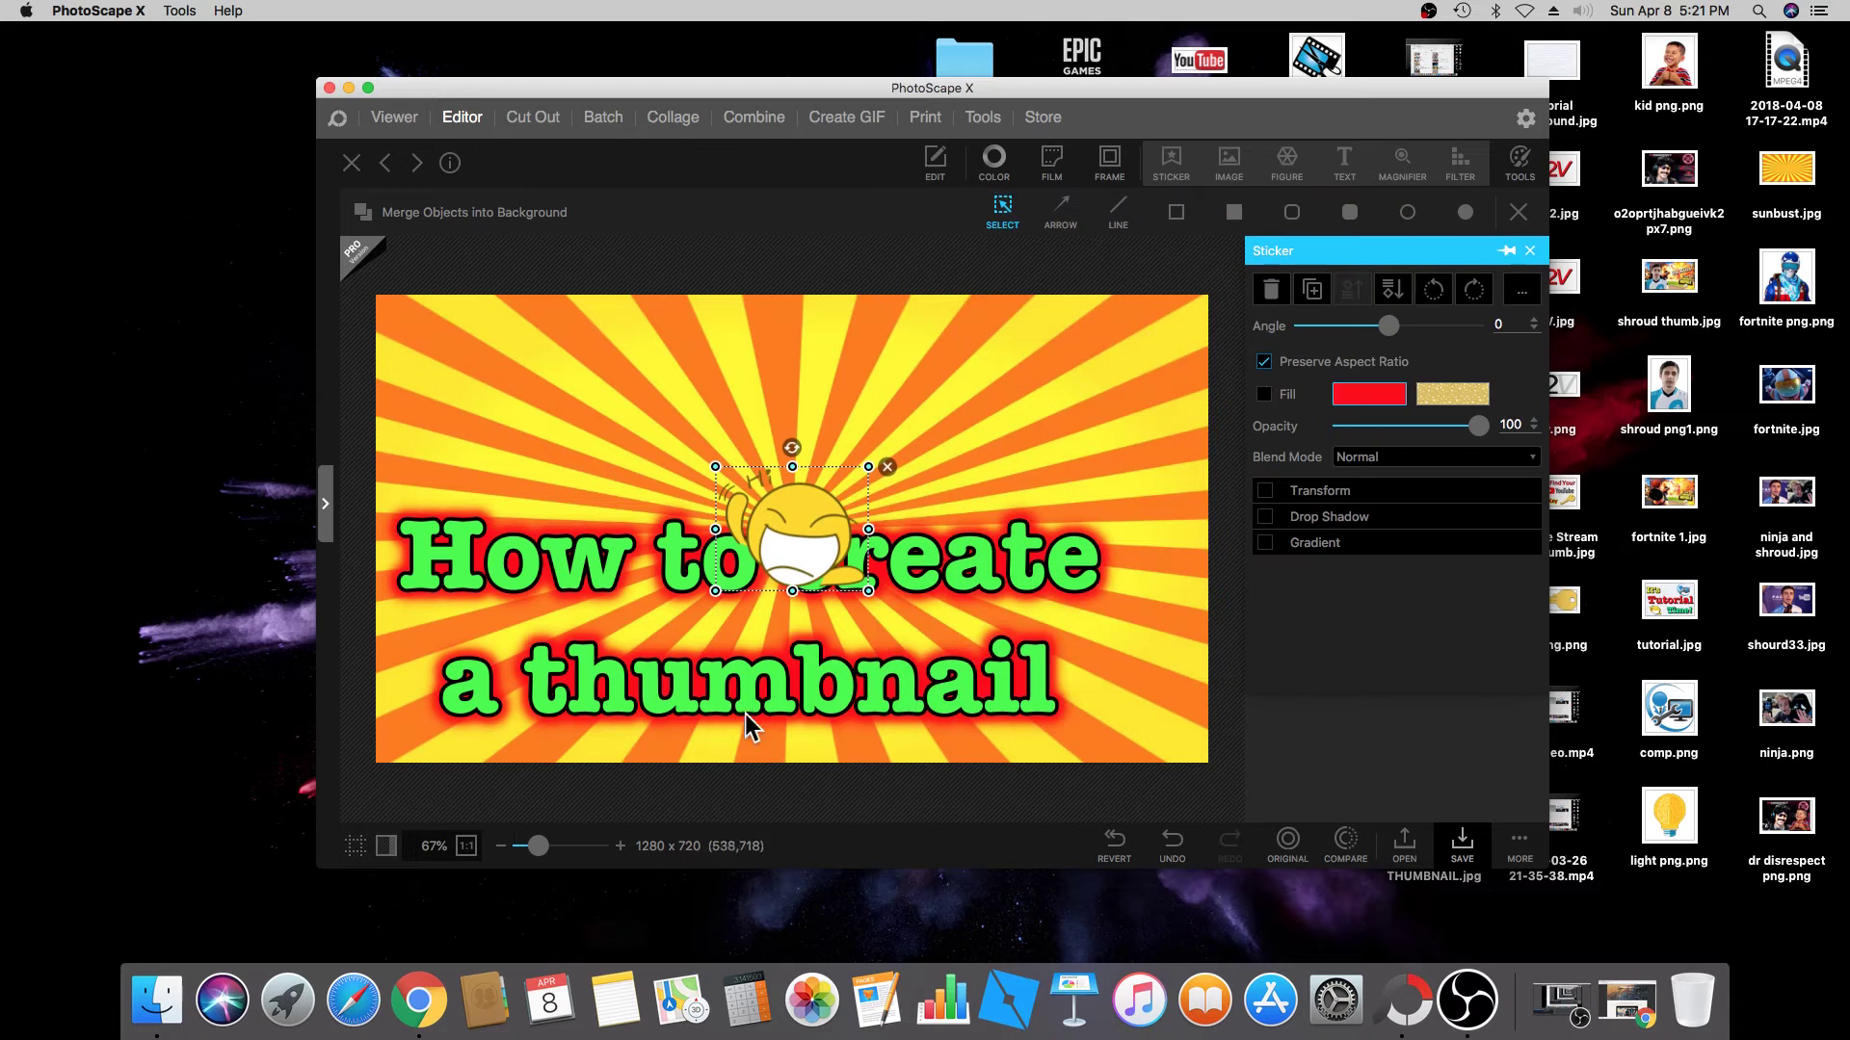
{"action": "left_click_drag", "start_coordinate": [814, 573], "coordinate": [948, 521]}
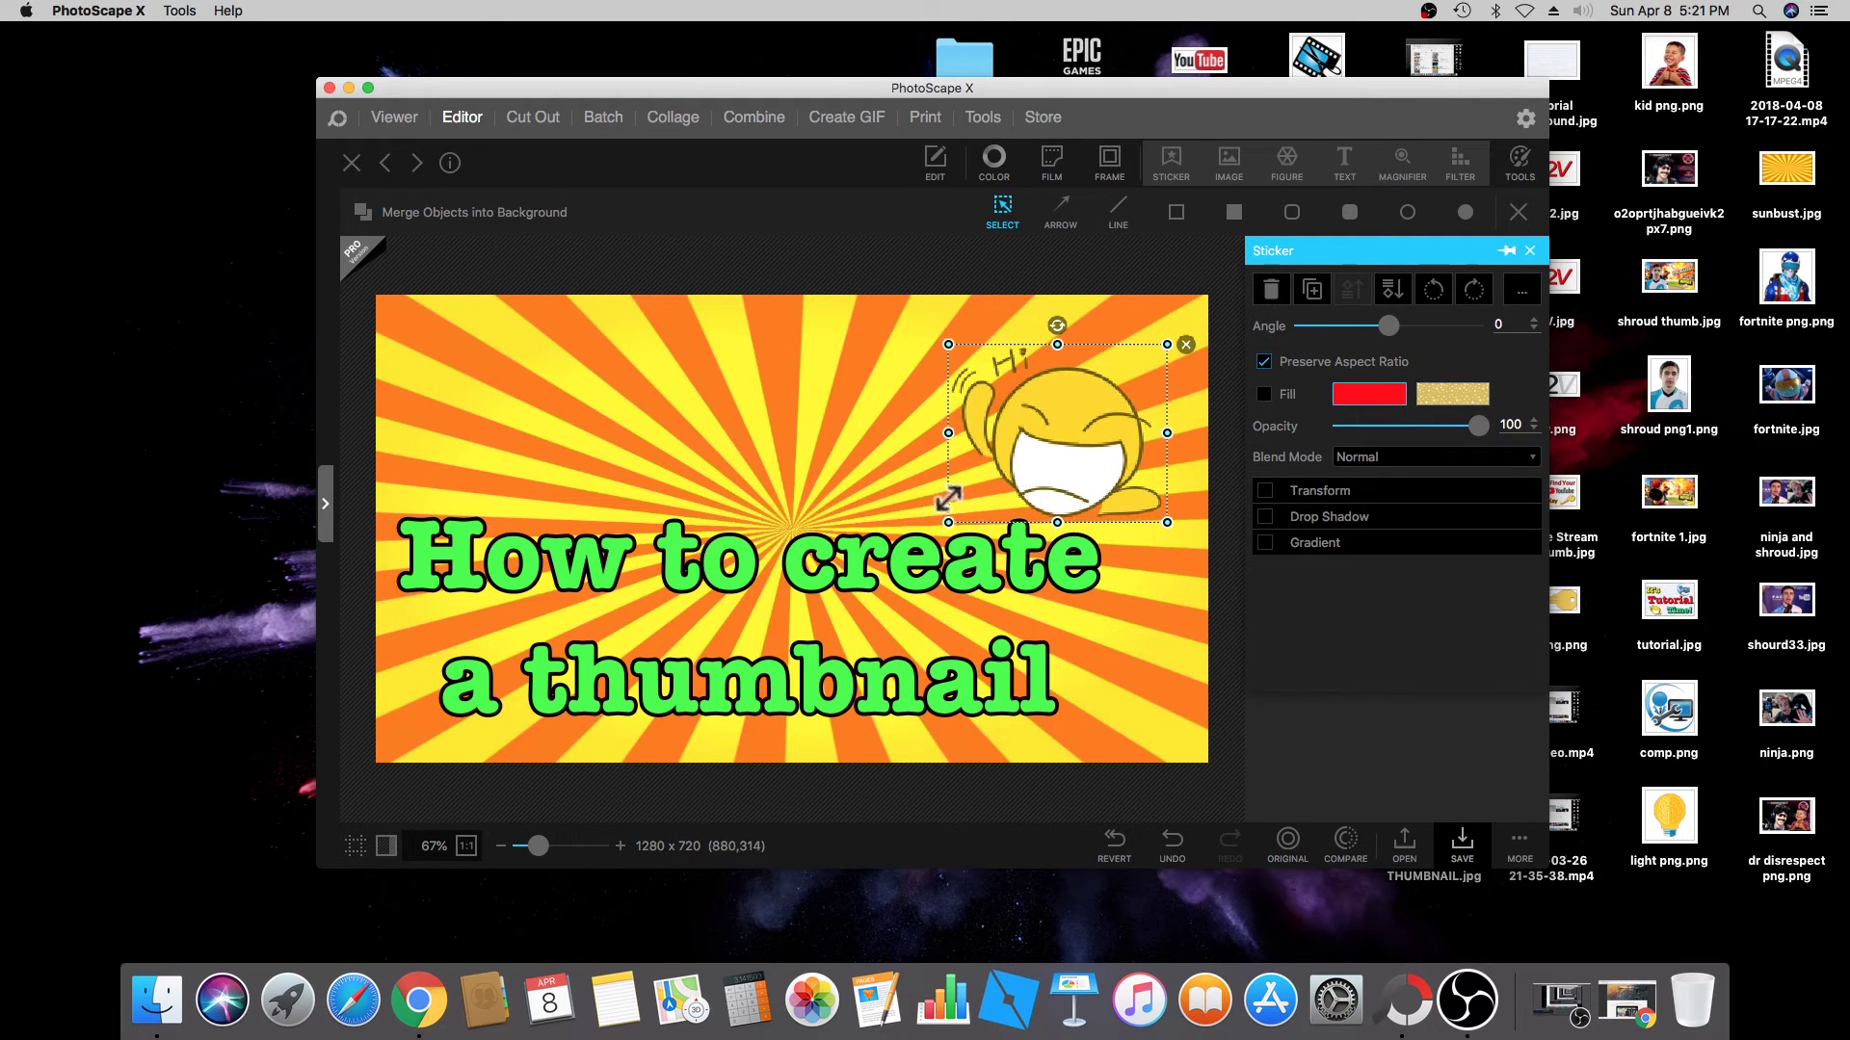
{"action": "left_click_drag", "start_coordinate": [1082, 469], "coordinate": [1090, 450]}
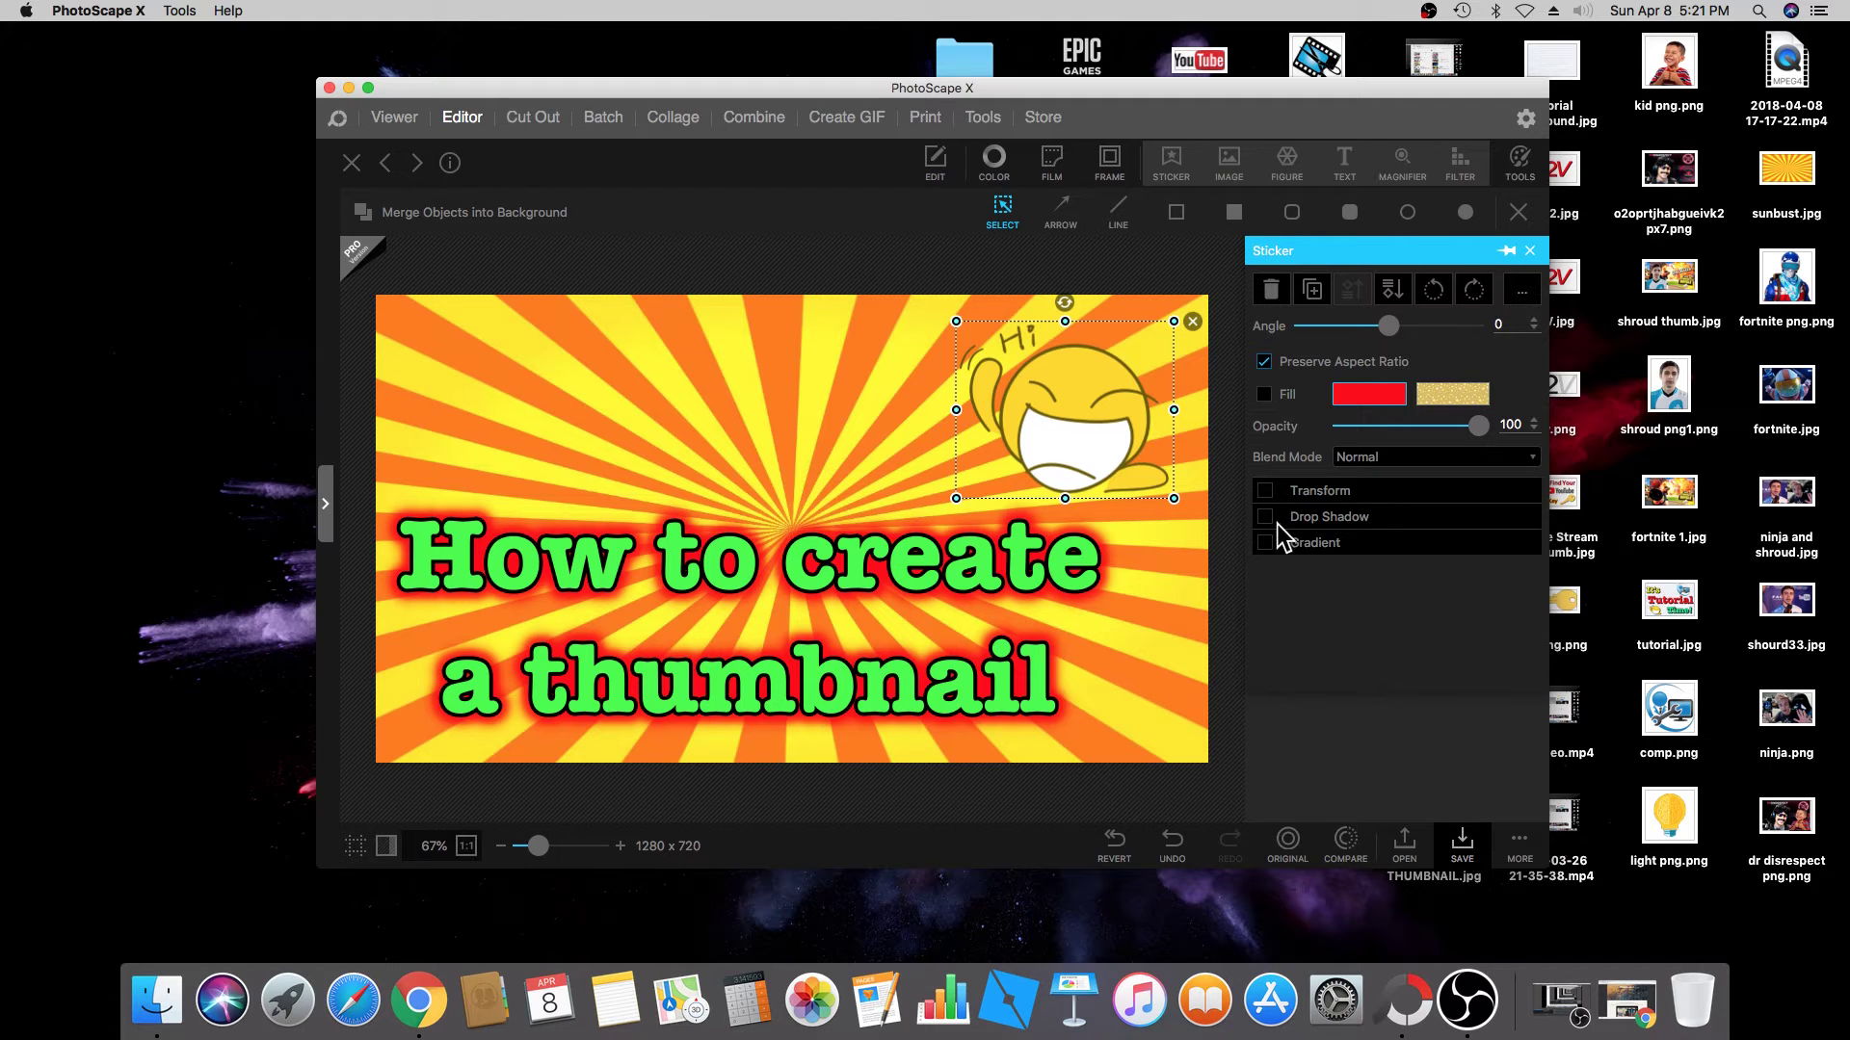
{"action": "left_click", "coordinate": [1266, 520]}
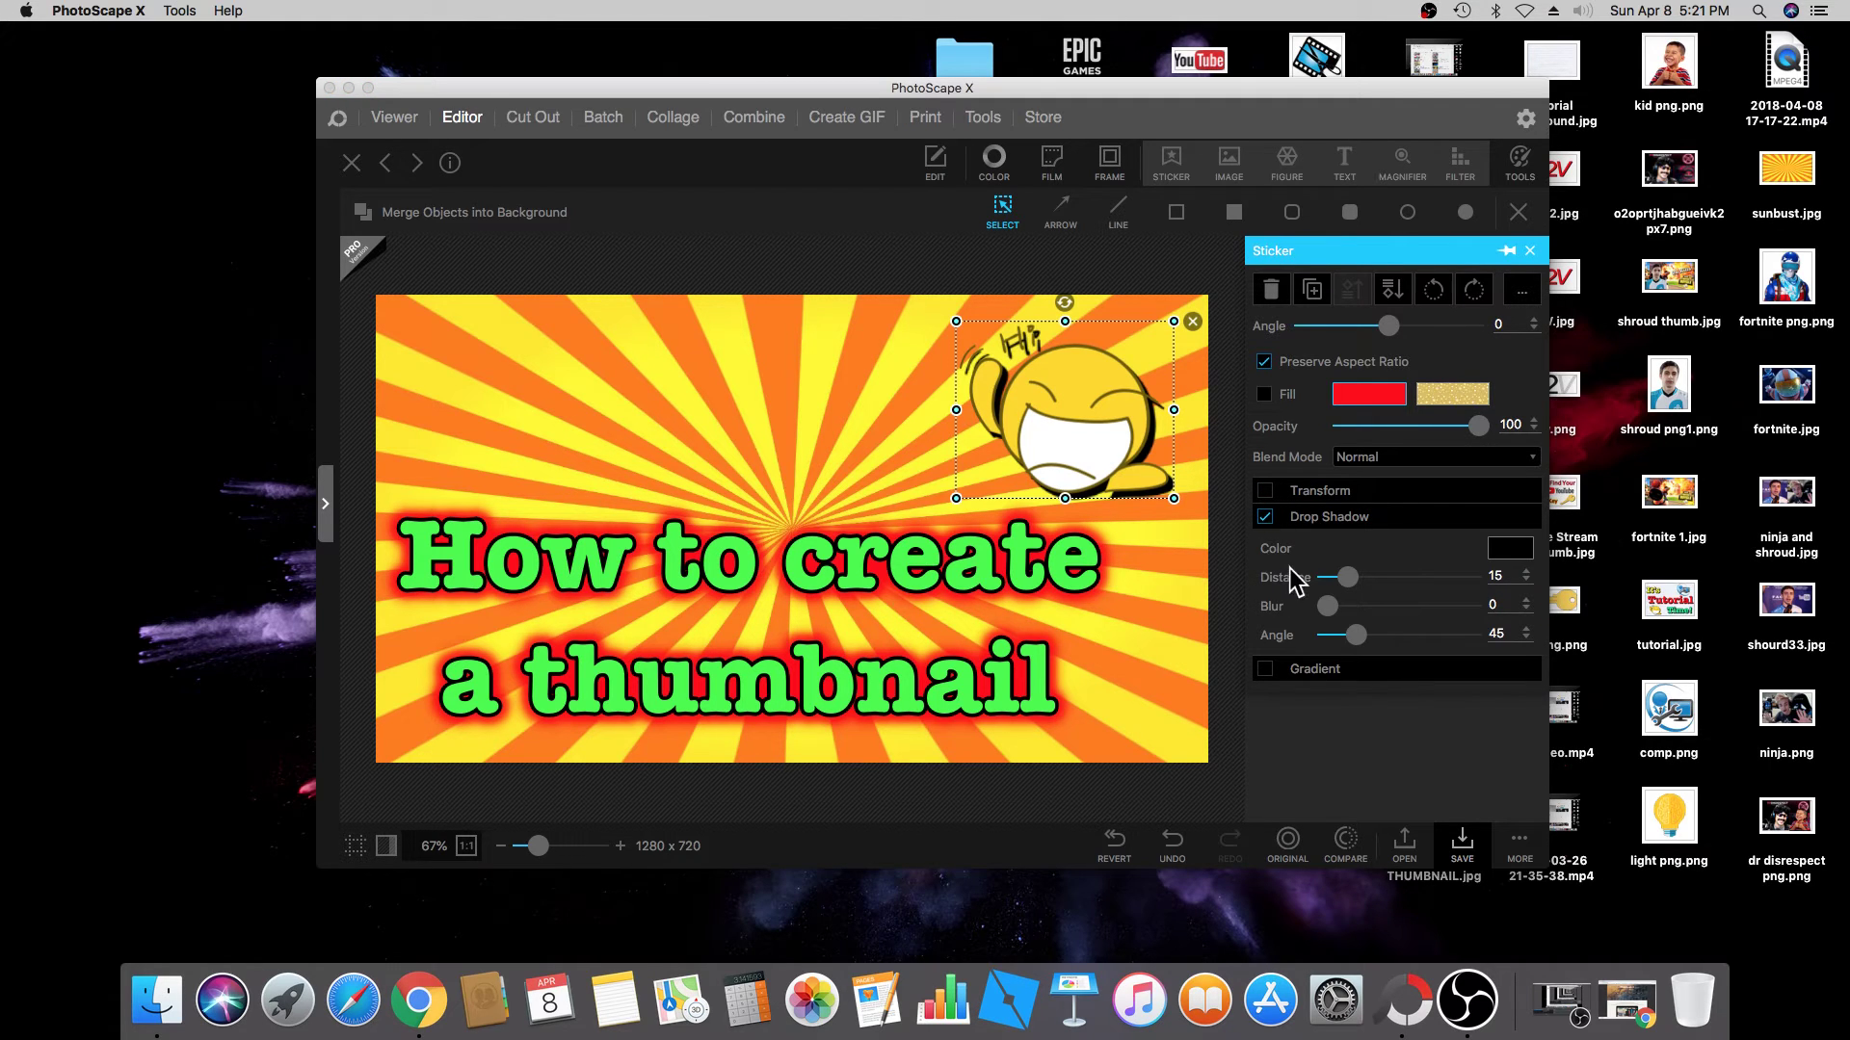
{"action": "mouse_move", "coordinate": [1347, 577]}
{"action": "left_mouse_down"}
{"action": "mouse_move", "coordinate": [1482, 584]}
{"action": "mouse_move", "coordinate": [1331, 590]}
{"action": "mouse_move", "coordinate": [1375, 591]}
{"action": "mouse_move", "coordinate": [1329, 607]}
{"action": "mouse_move", "coordinate": [1437, 607]}
{"action": "mouse_move", "coordinate": [1333, 609]}
{"action": "mouse_move", "coordinate": [1383, 609]}
{"action": "mouse_move", "coordinate": [1362, 609]}
{"action": "mouse_move", "coordinate": [1377, 638]}
{"action": "mouse_move", "coordinate": [1426, 638]}
{"action": "mouse_move", "coordinate": [1330, 634]}
{"action": "mouse_move", "coordinate": [1375, 638]}
{"action": "mouse_move", "coordinate": [1338, 630]}
{"action": "mouse_move", "coordinate": [1361, 578]}
{"action": "left_mouse_up"}
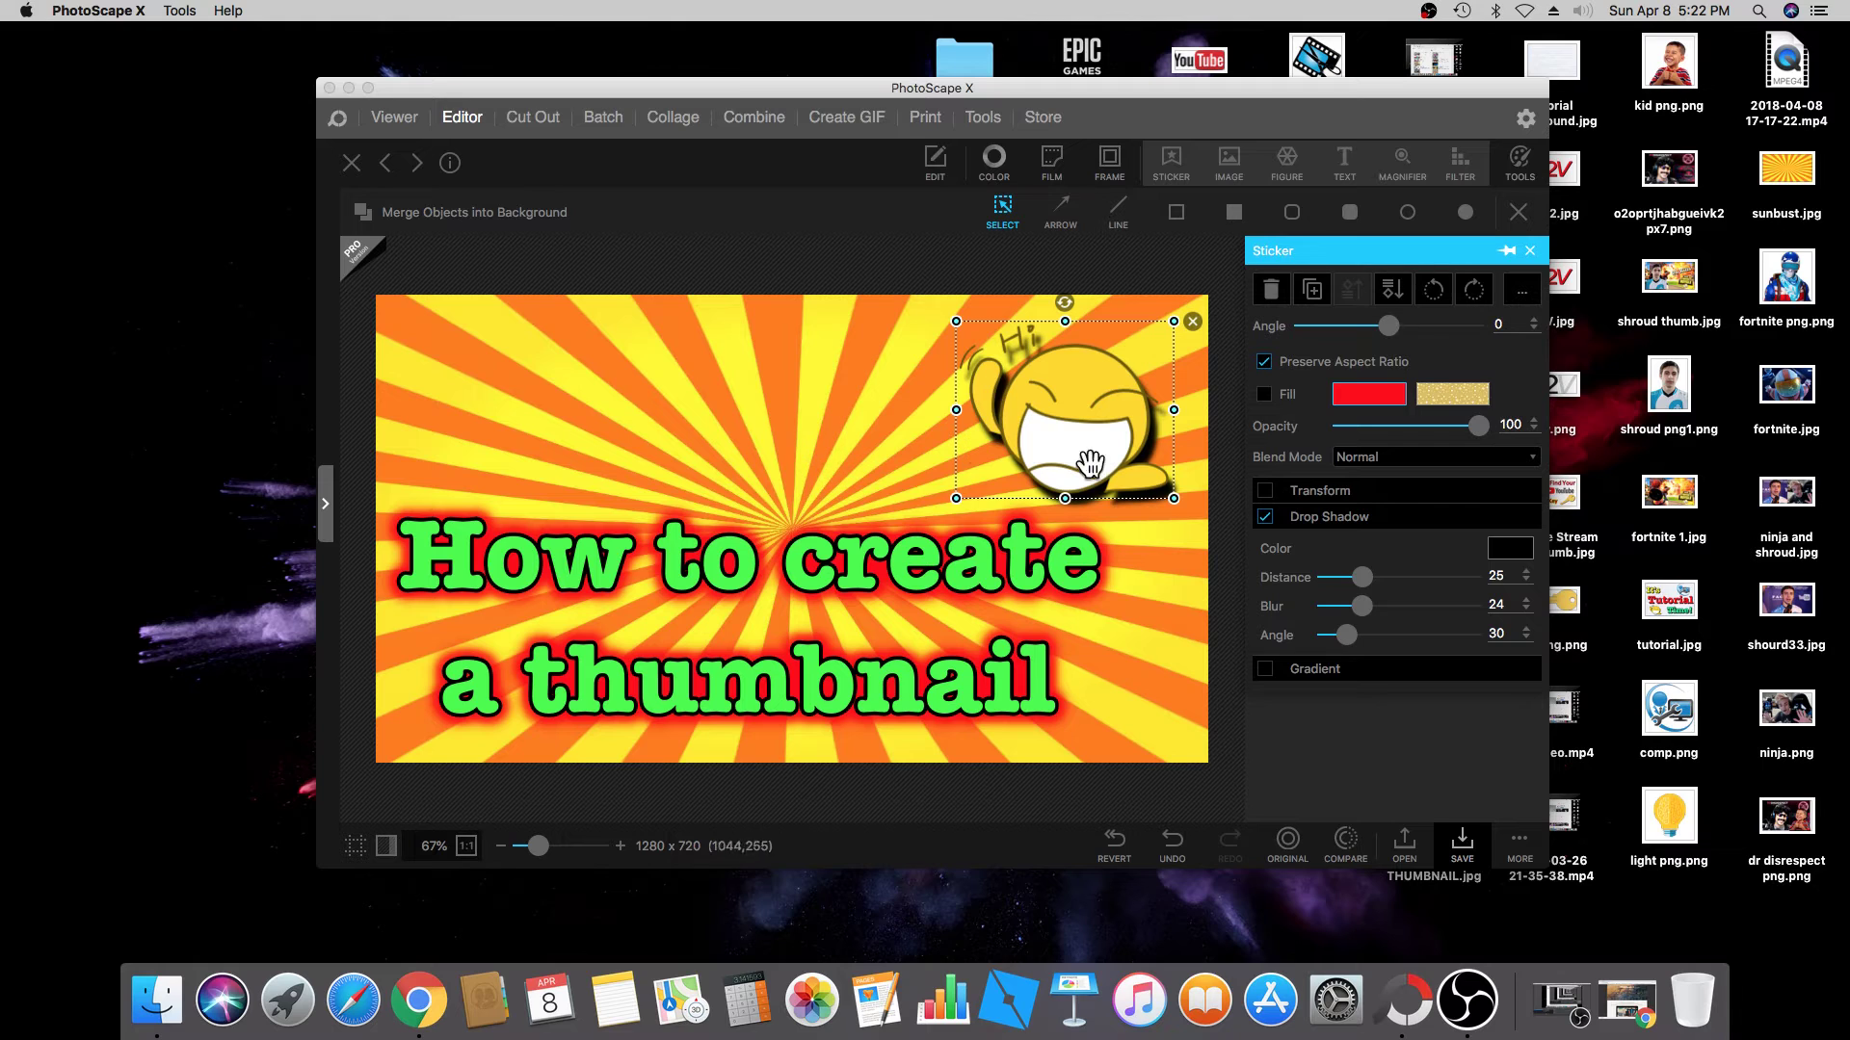
Enlarge the title text slightly, shift it right toward the centre, then select the smiley sticker.
{"action": "left_click", "coordinate": [731, 344]}
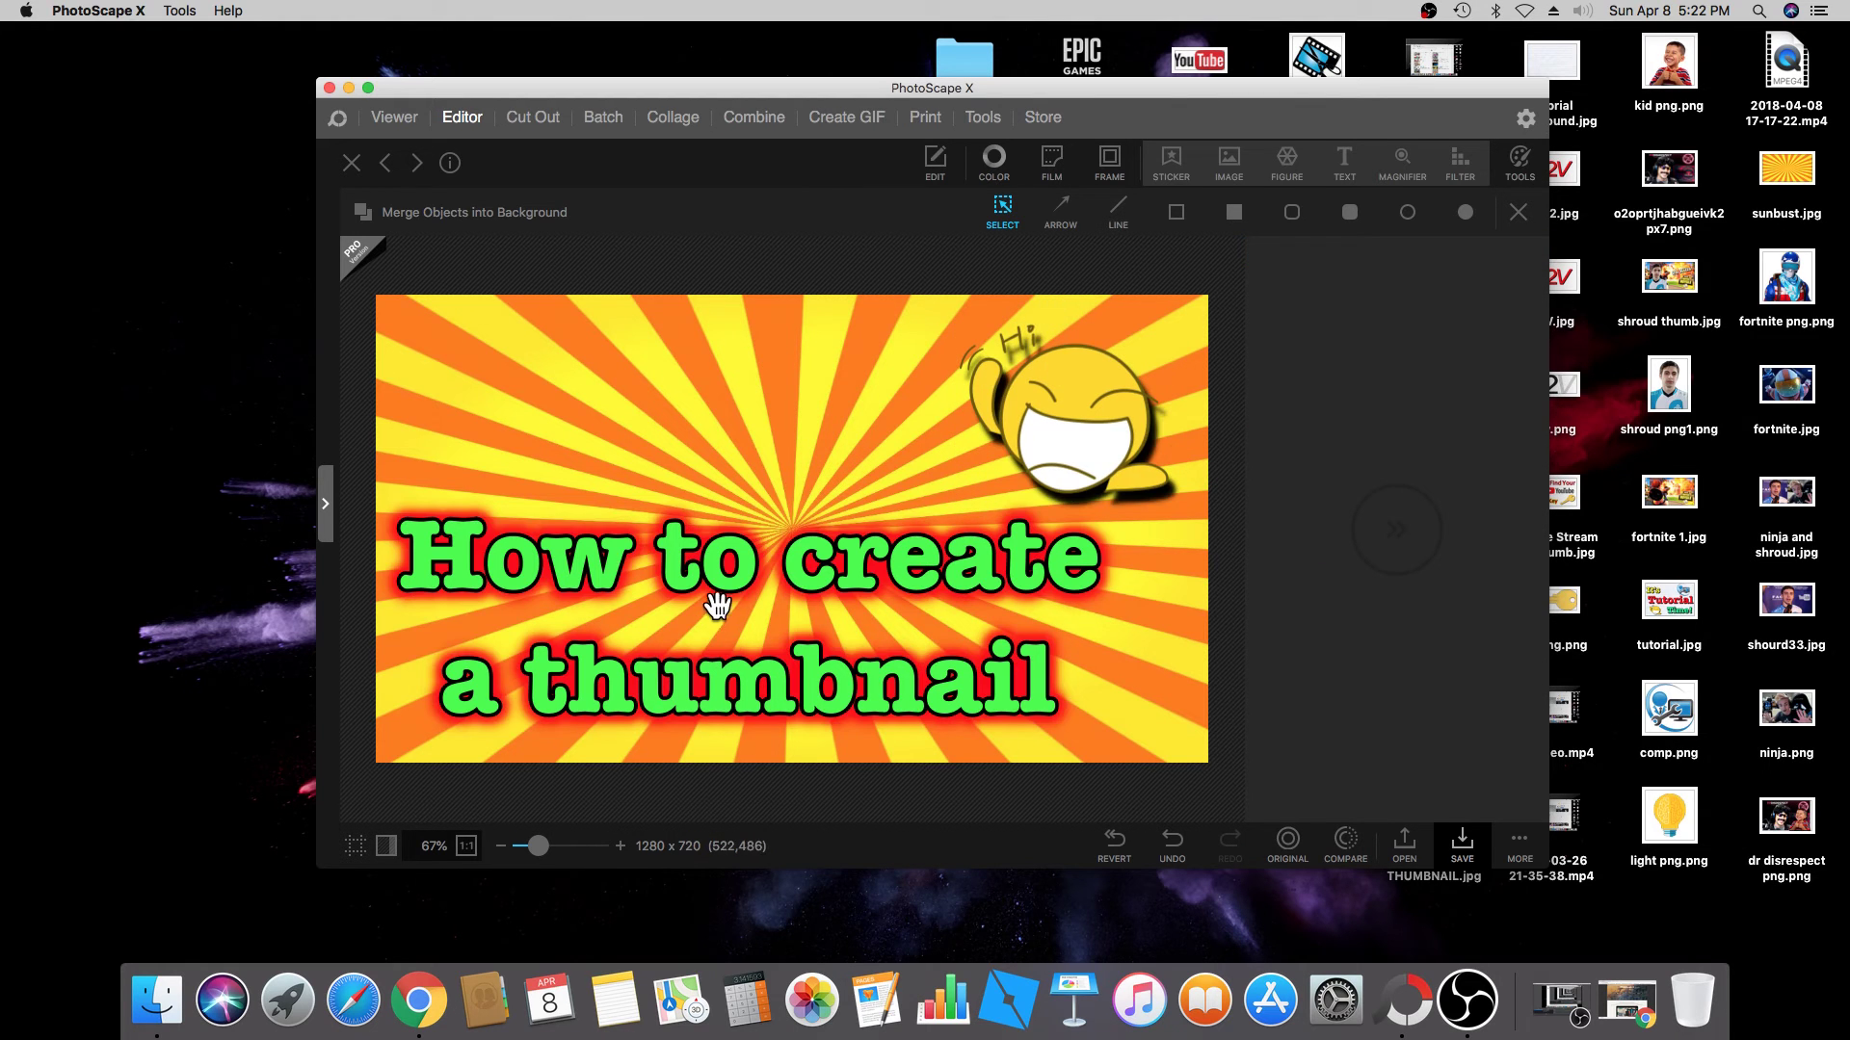
{"action": "left_click", "coordinate": [631, 618]}
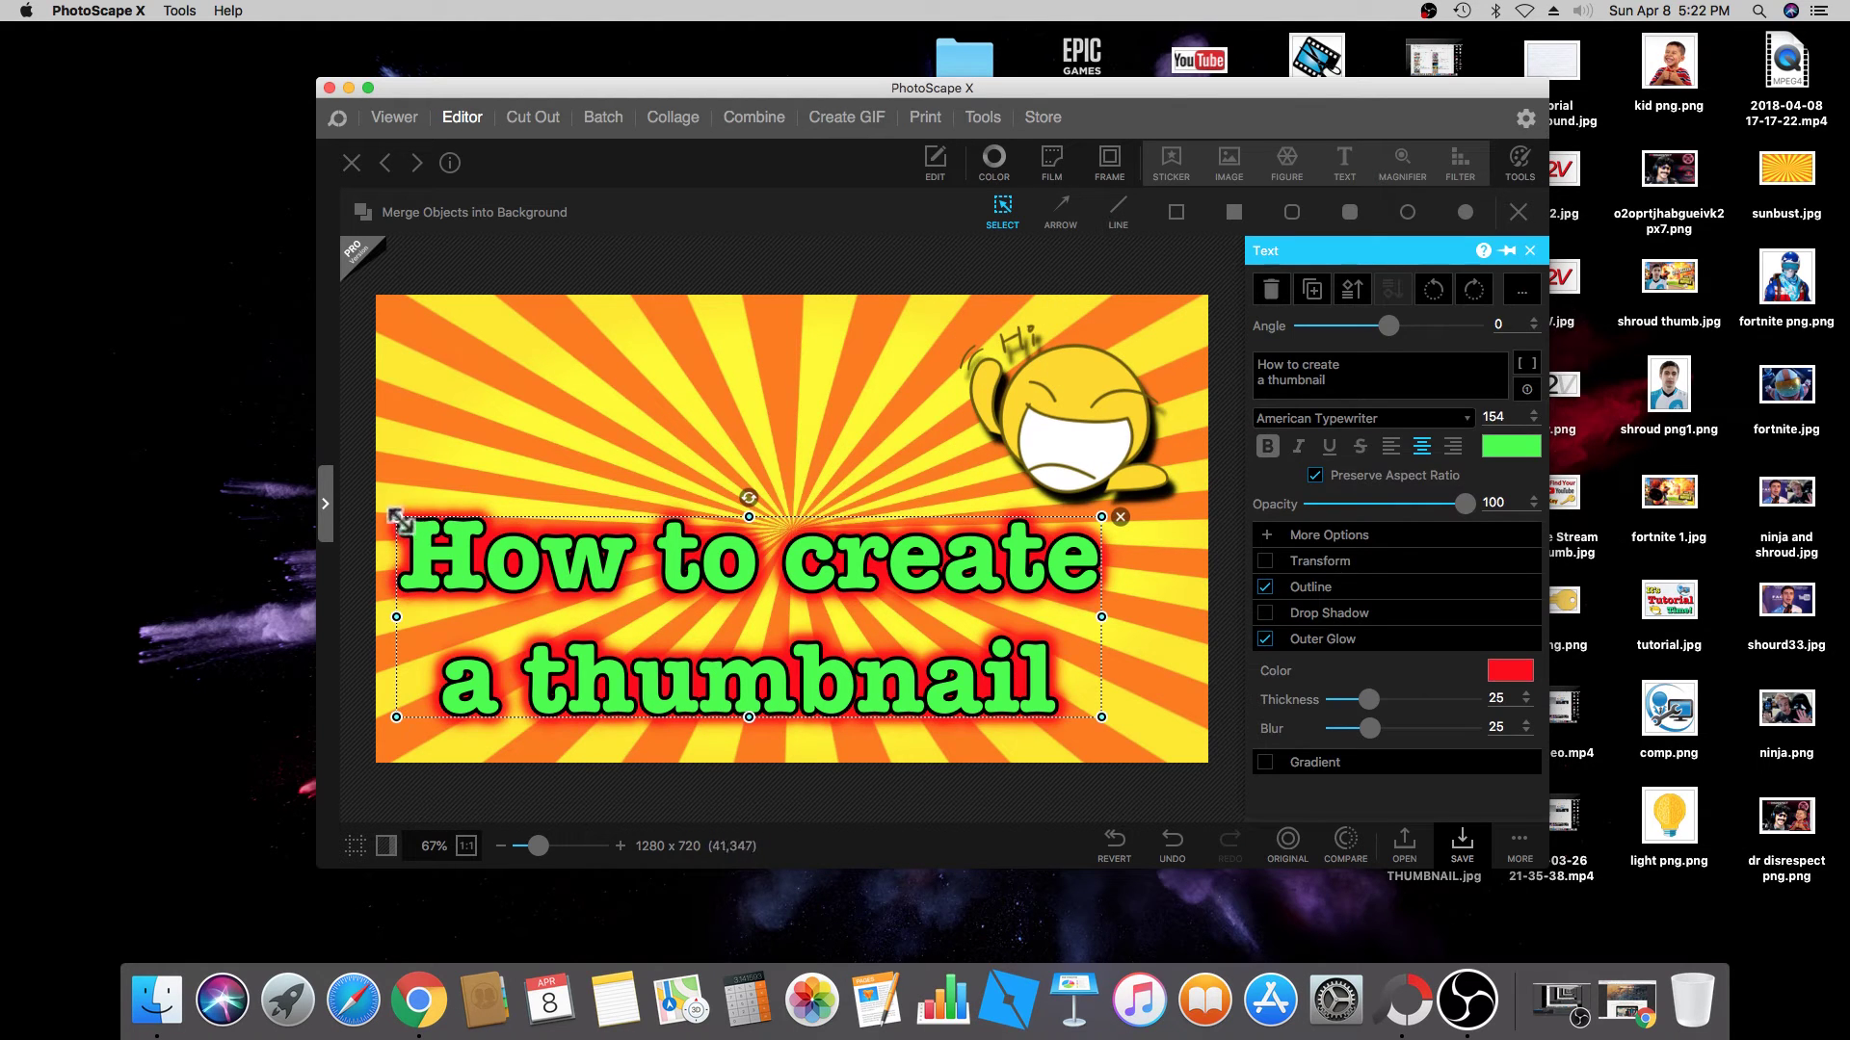
{"action": "left_click_drag", "start_coordinate": [398, 521], "coordinate": [394, 482]}
{"action": "left_click_drag", "start_coordinate": [544, 624], "coordinate": [589, 630]}
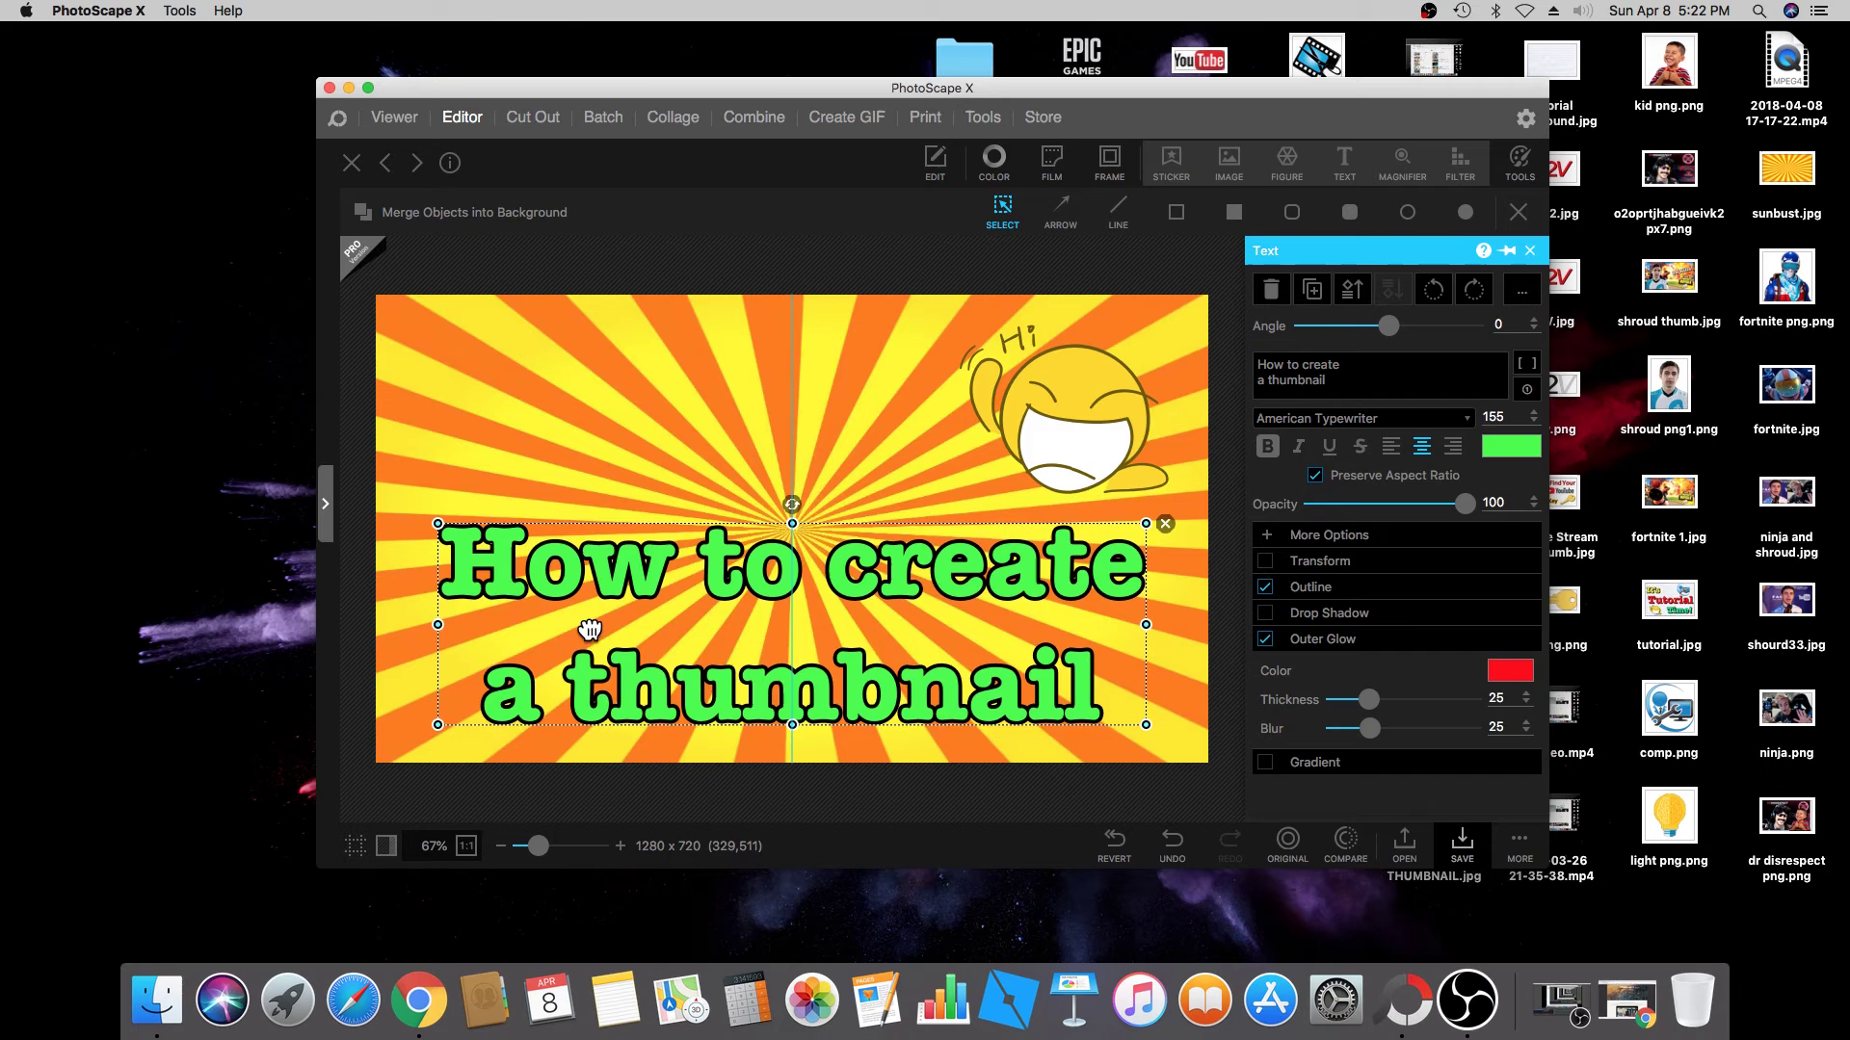
{"action": "left_click", "coordinate": [800, 368]}
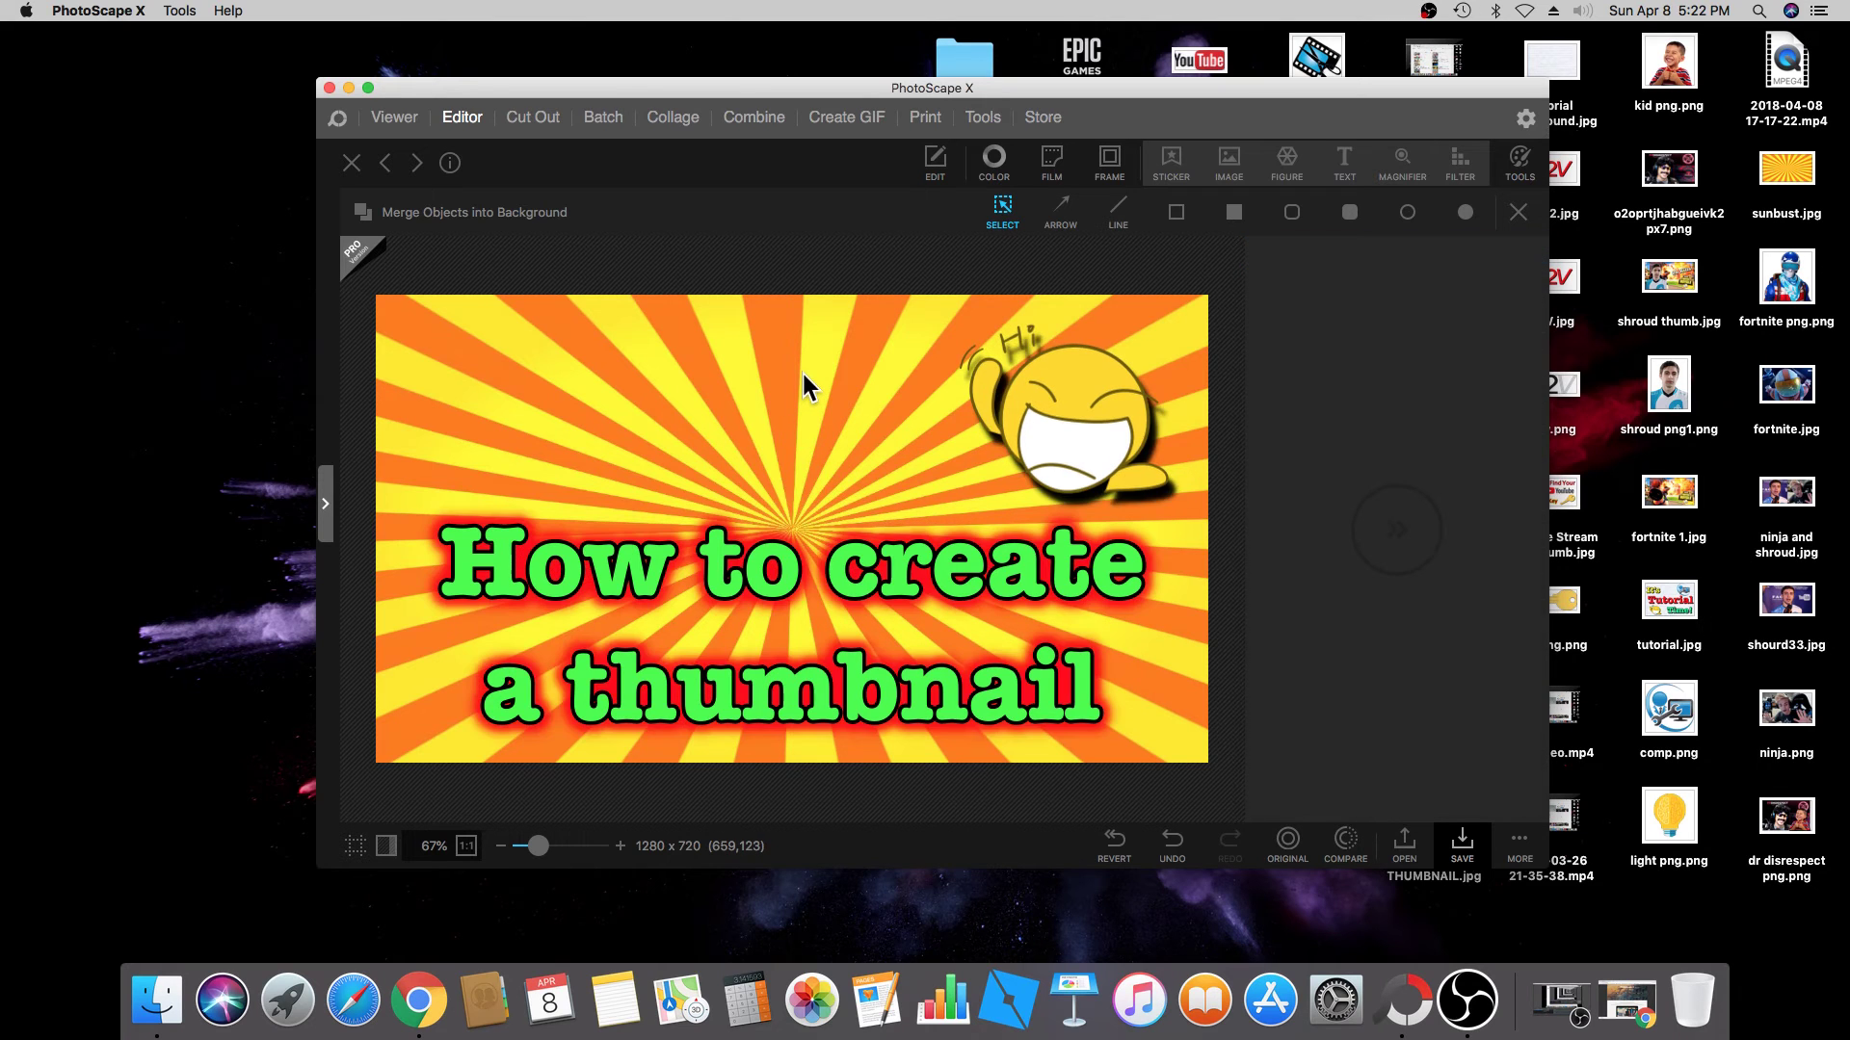
{"action": "left_click", "coordinate": [989, 389]}
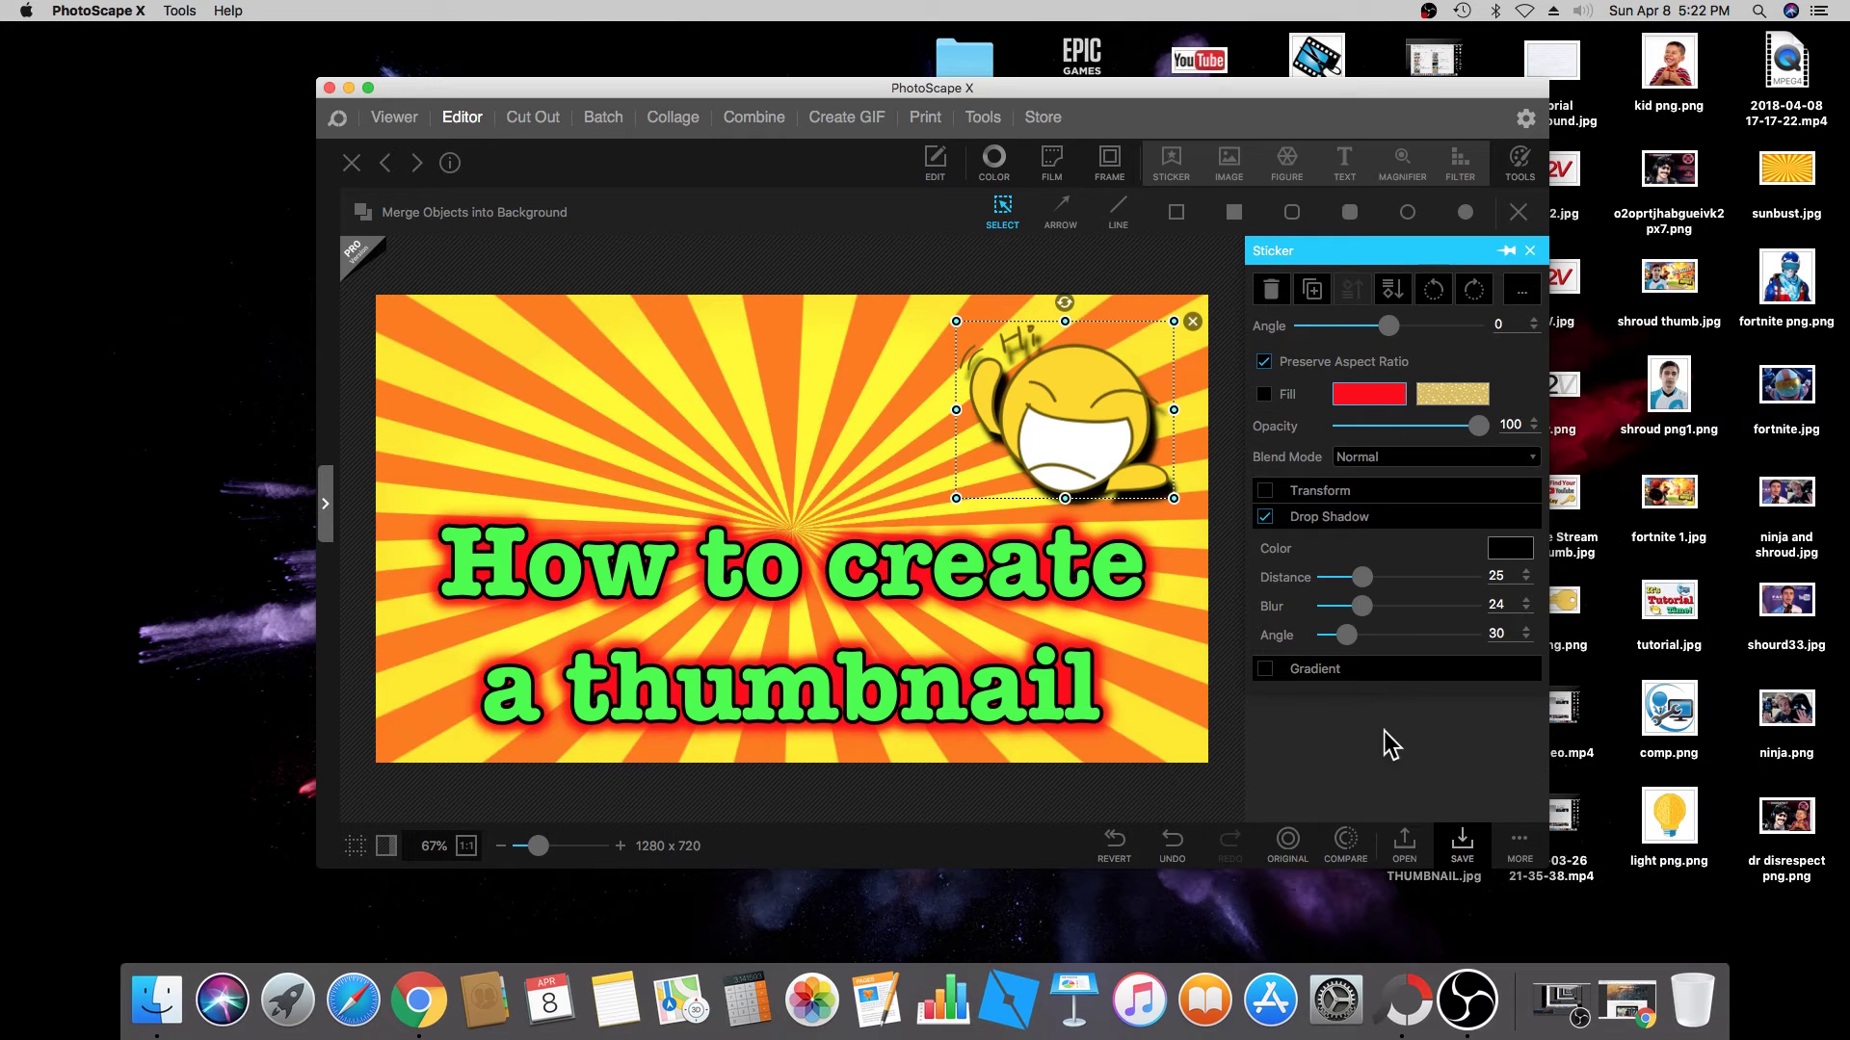
Save As 'thumb 1' in JPEG format, keeping Desktop as the location.
{"action": "left_click", "coordinate": [1460, 844]}
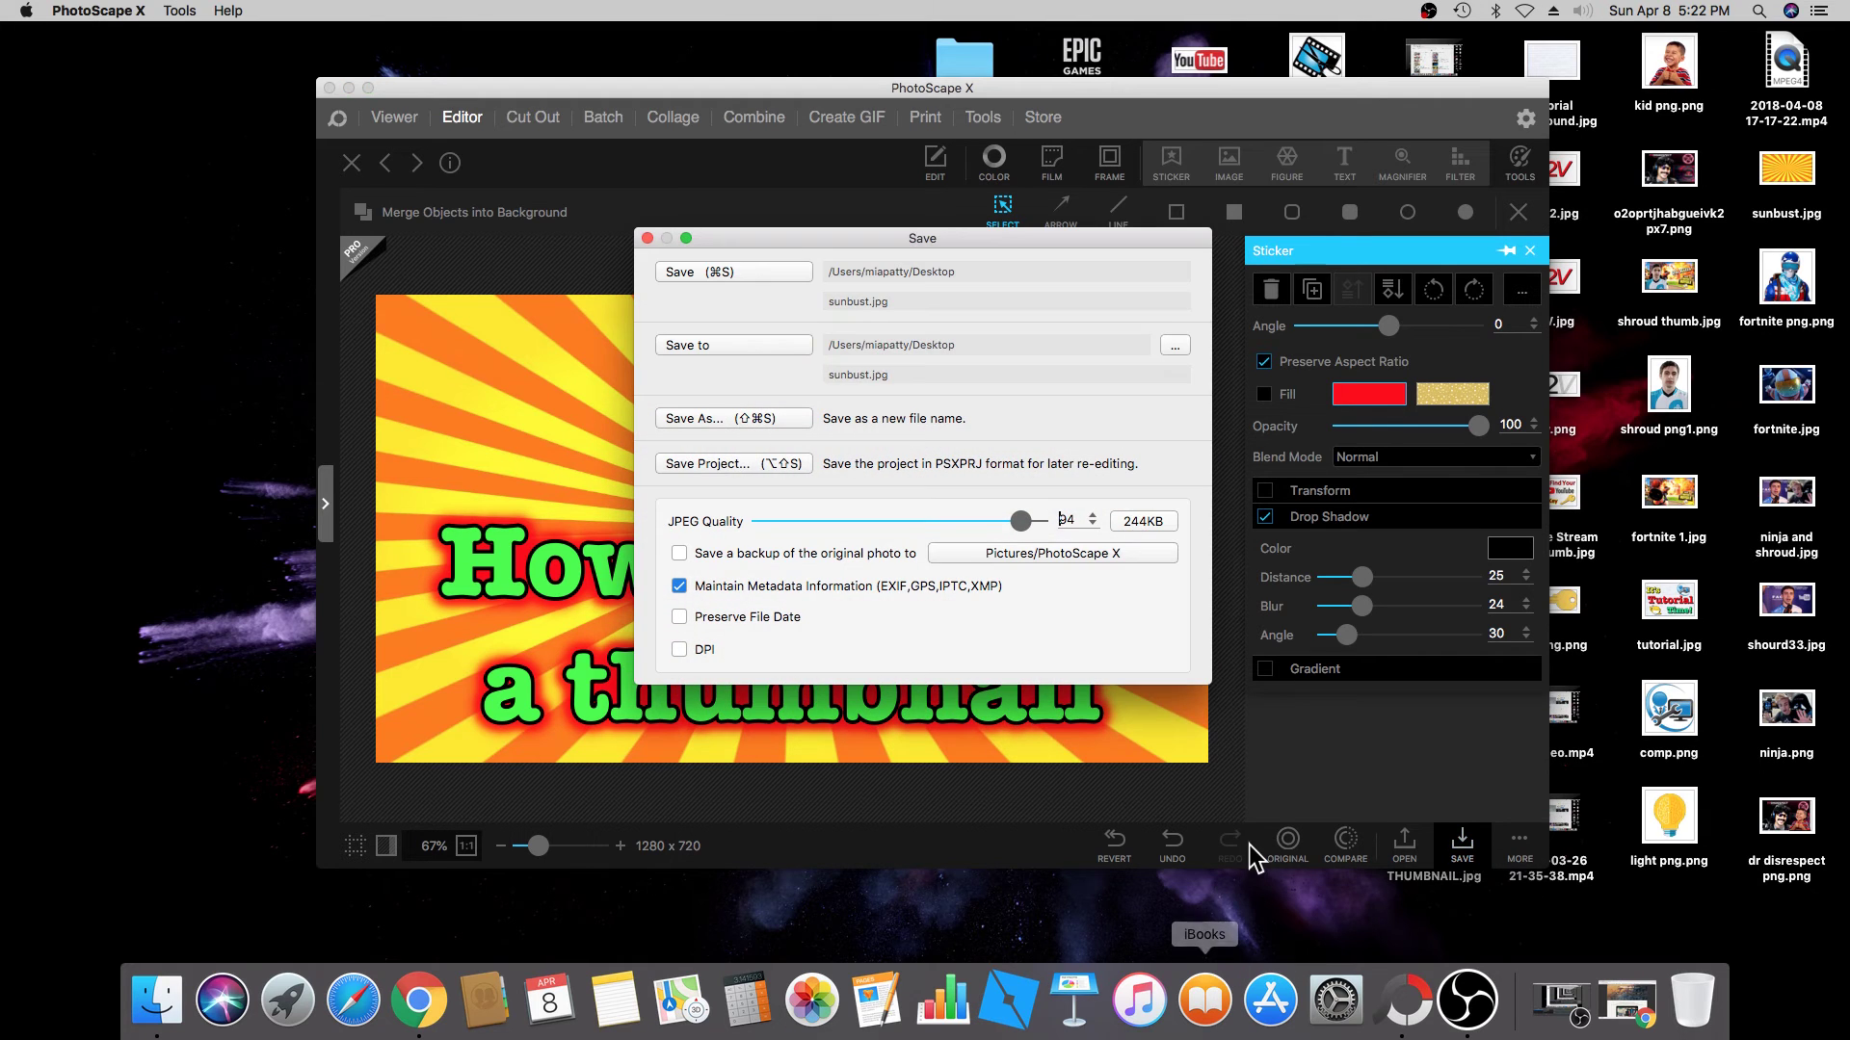
{"action": "left_click", "coordinate": [695, 428]}
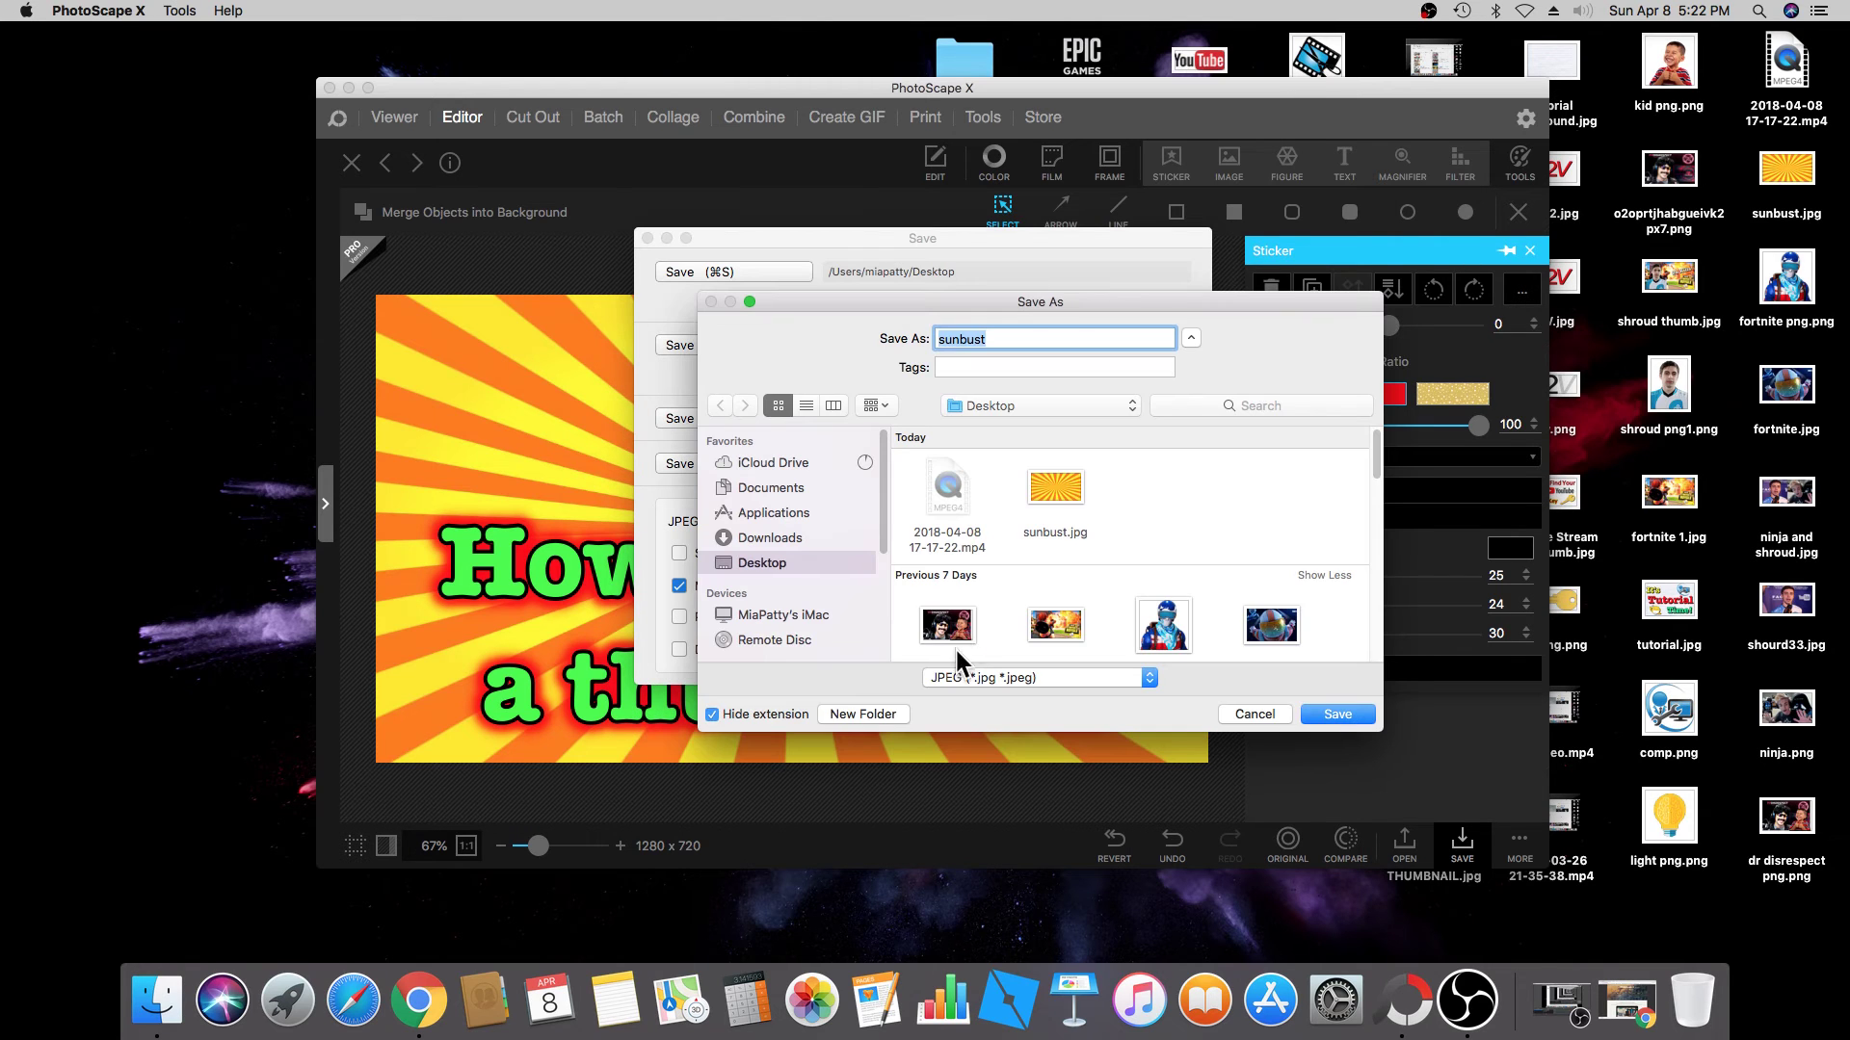
{"action": "double_click", "coordinate": [1001, 338]}
{"action": "type", "text": "thumb 1"}
{"action": "left_click", "coordinate": [1054, 401]}
{"action": "left_click", "coordinate": [1054, 406]}
{"action": "left_click", "coordinate": [1327, 713]}
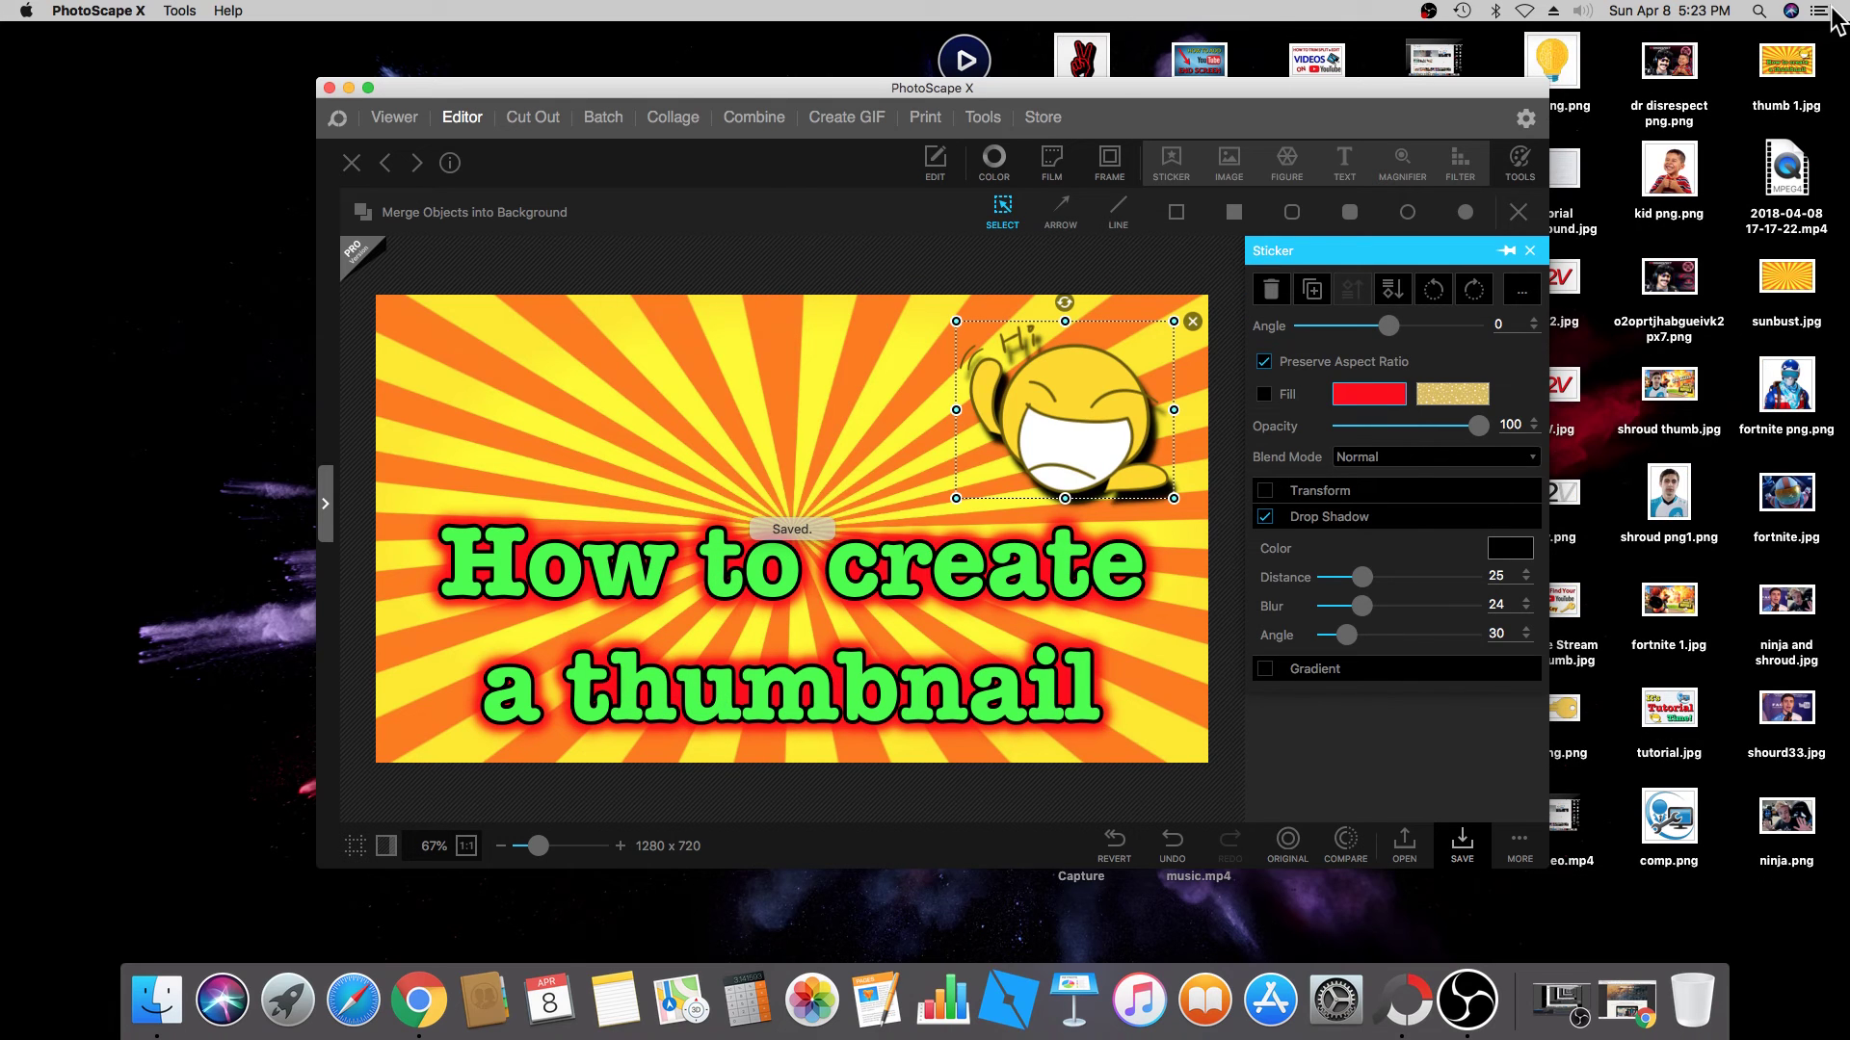
{"action": "left_click", "coordinate": [1798, 69]}
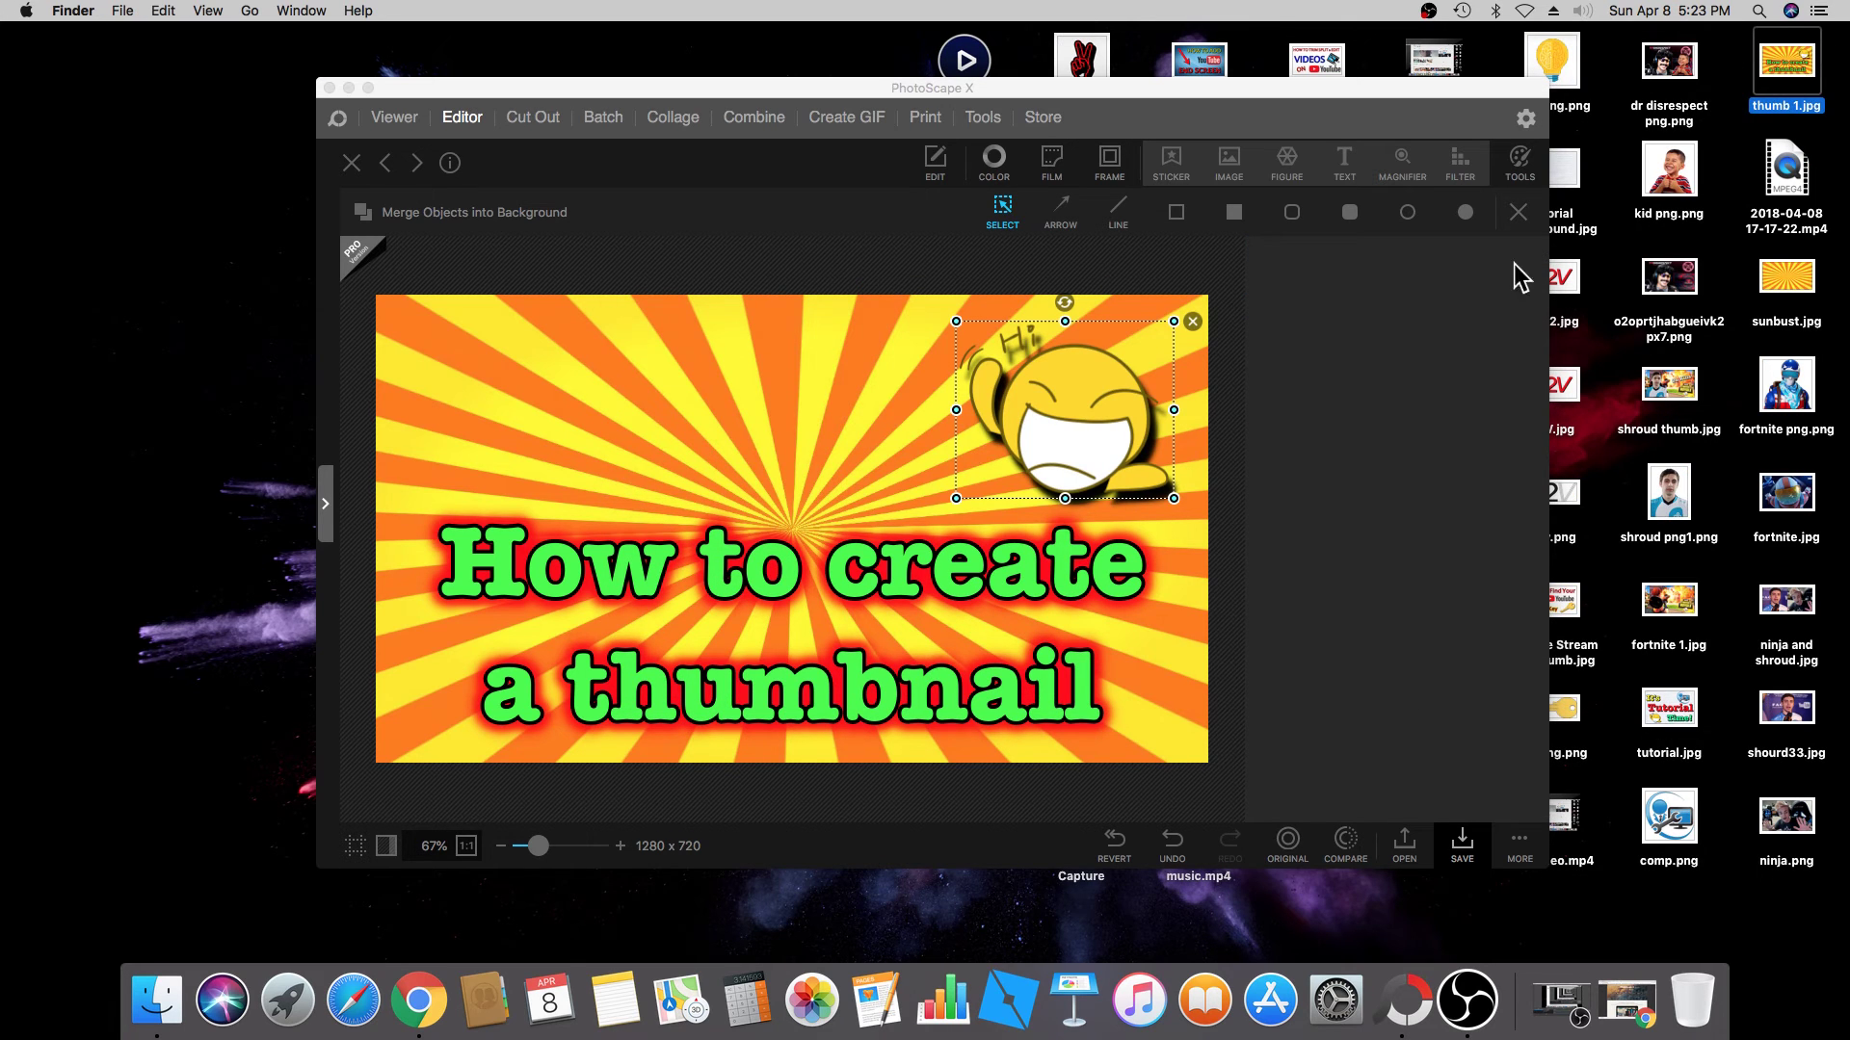
{"action": "left_click", "coordinate": [640, 412]}
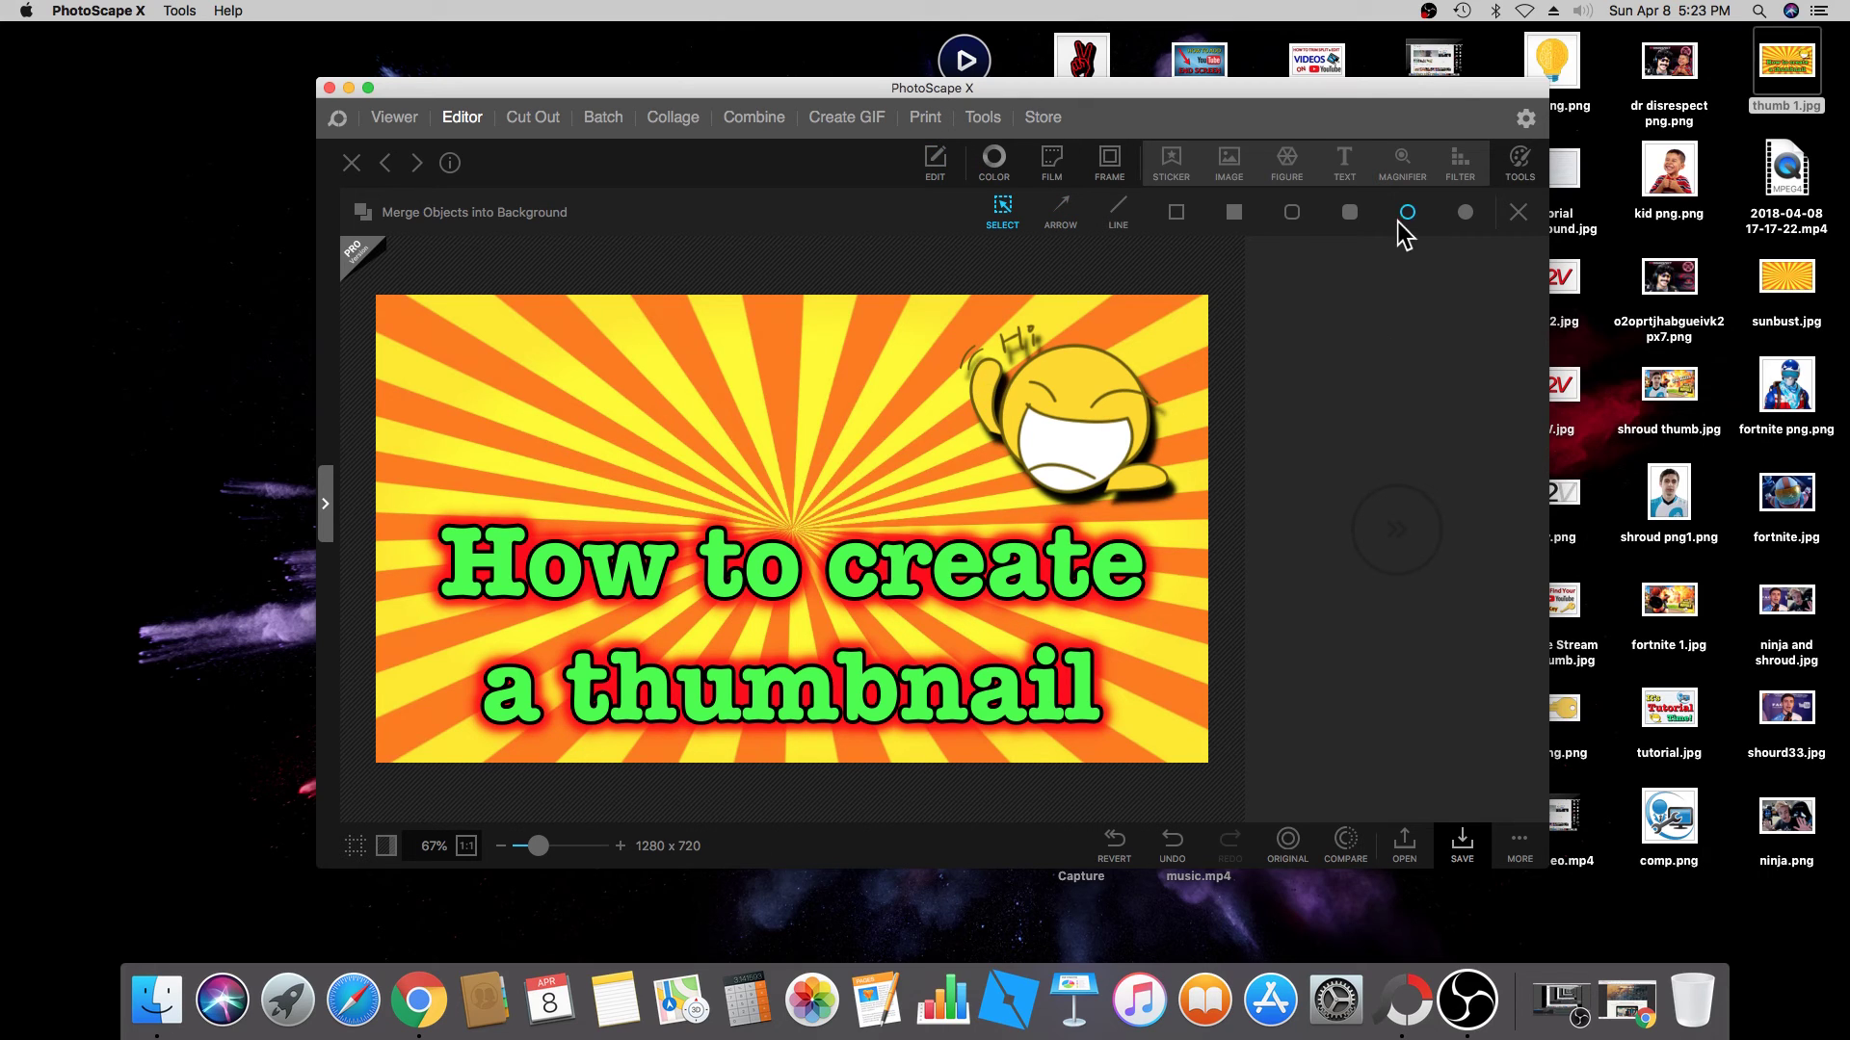
{"action": "left_click", "coordinate": [1289, 163]}
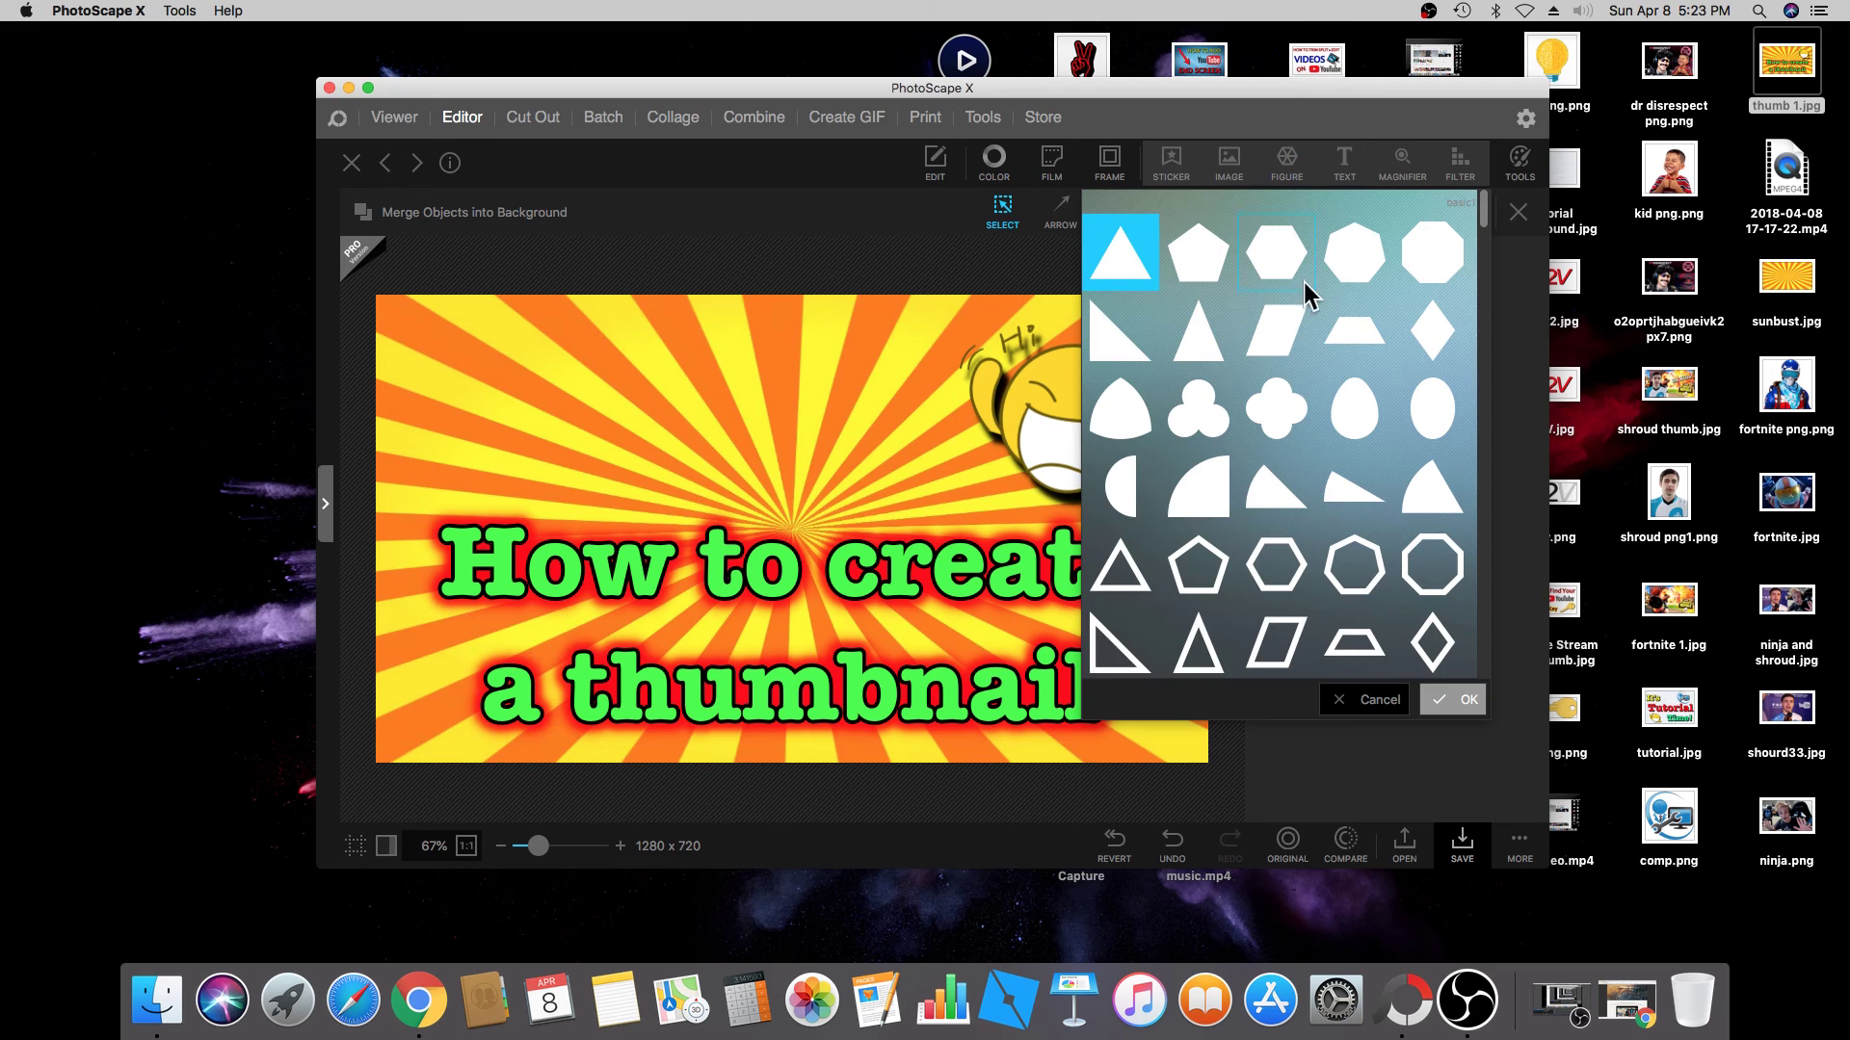
{"action": "left_click", "coordinate": [1329, 490]}
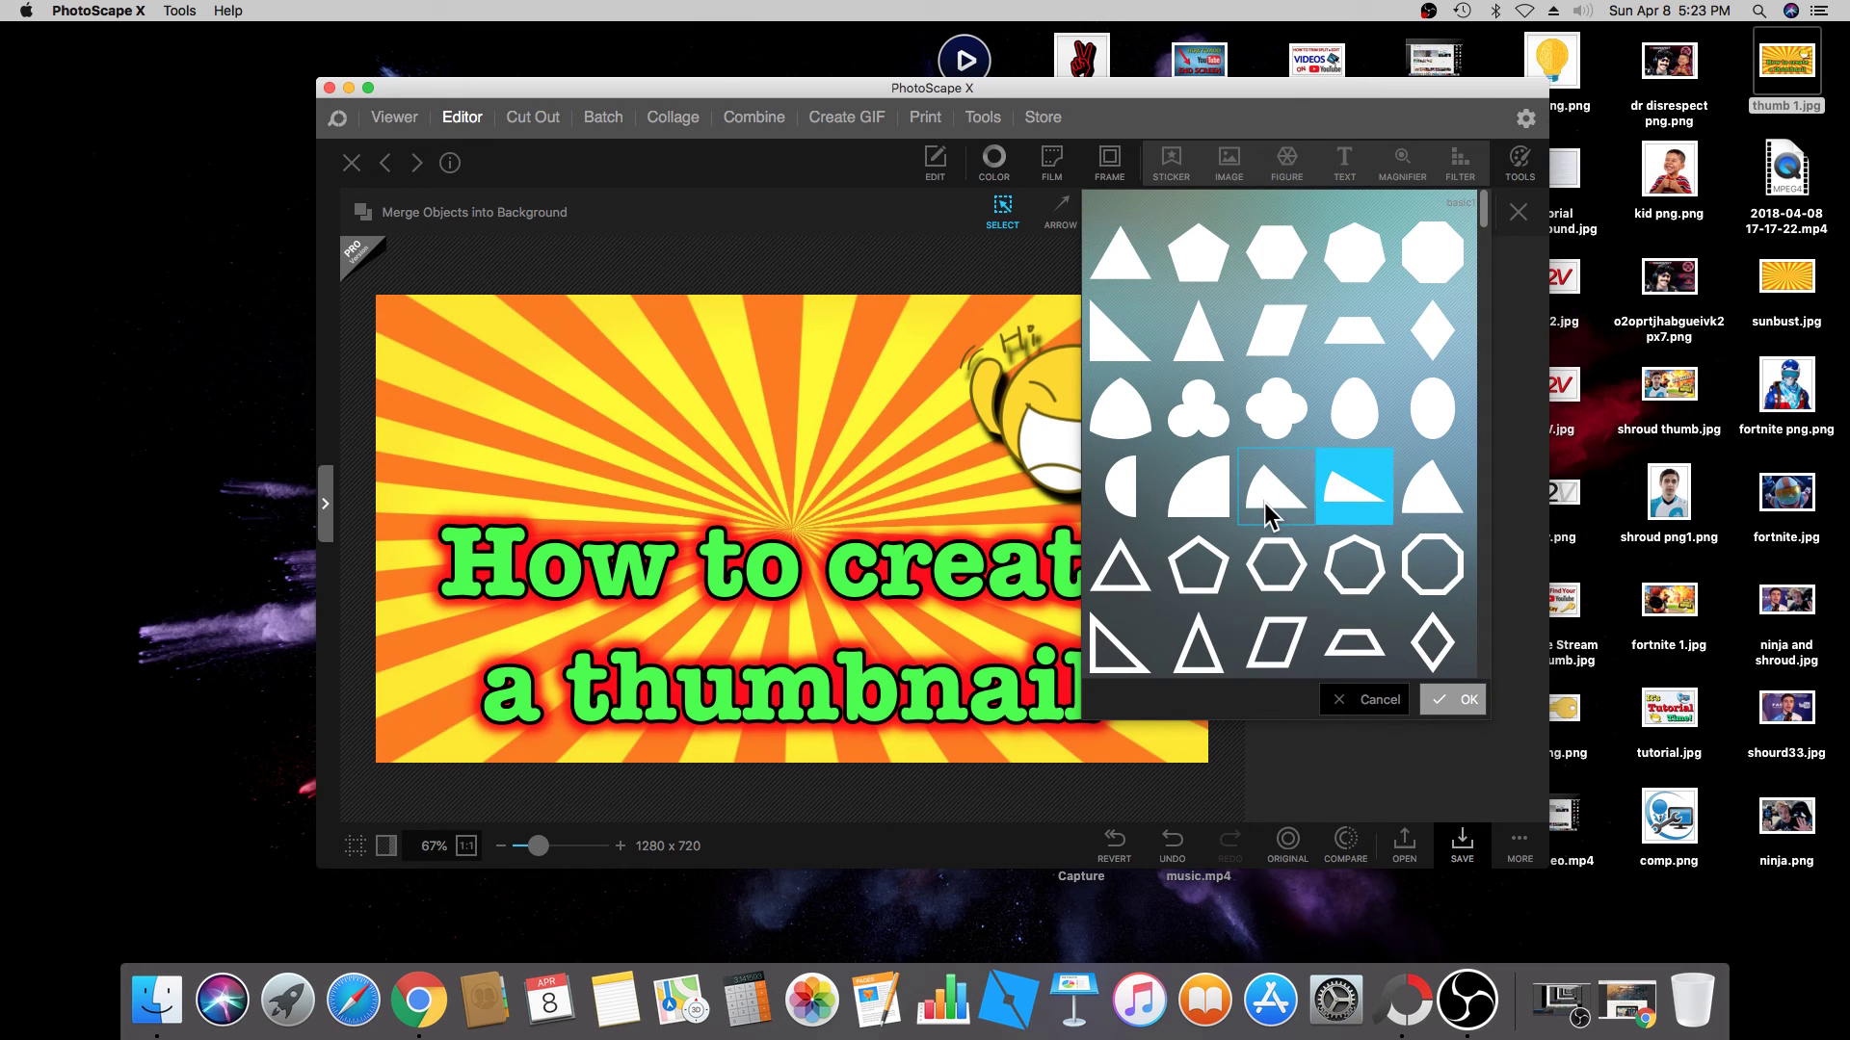
{"action": "scroll", "coordinate": [1264, 502], "scroll_direction": "down", "scroll_amount": 5}
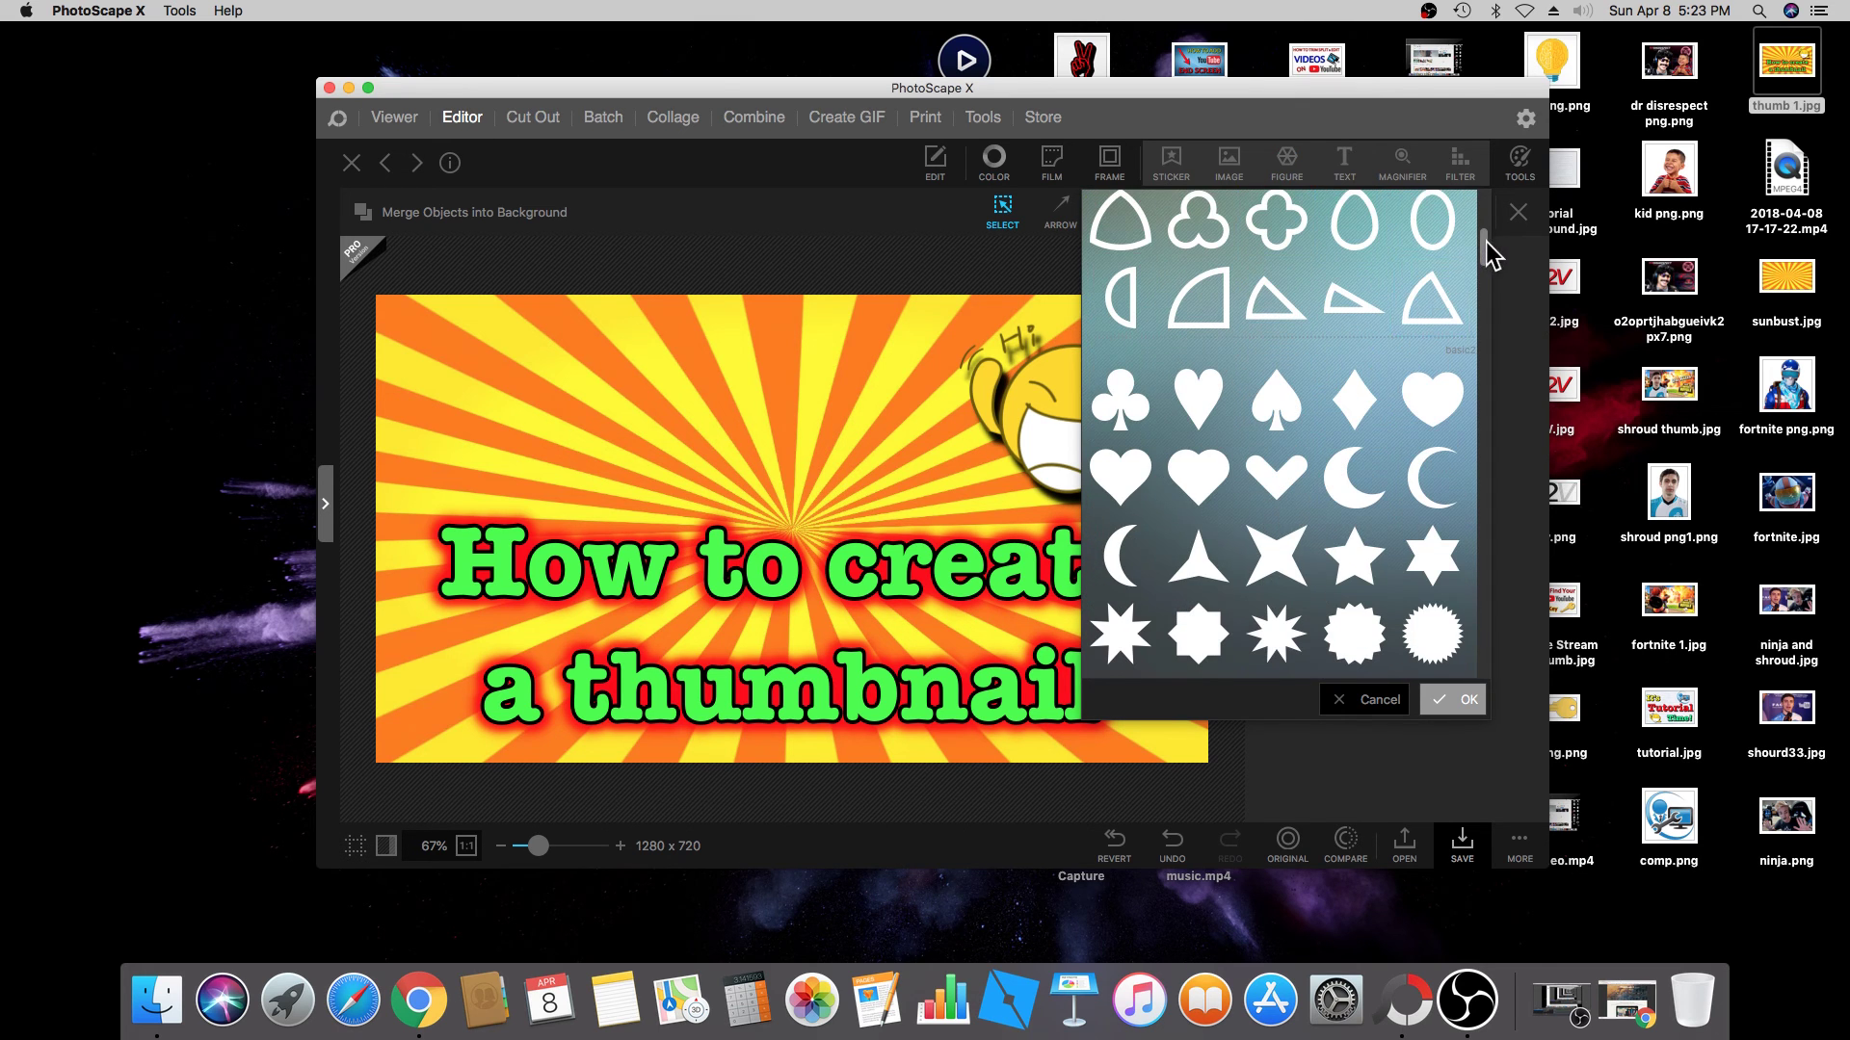
{"action": "mouse_move", "coordinate": [1488, 253]}
{"action": "left_mouse_down"}
{"action": "mouse_move", "coordinate": [1515, 661]}
{"action": "mouse_move", "coordinate": [1502, 253]}
{"action": "left_mouse_up"}
{"action": "left_click", "coordinate": [1450, 174]}
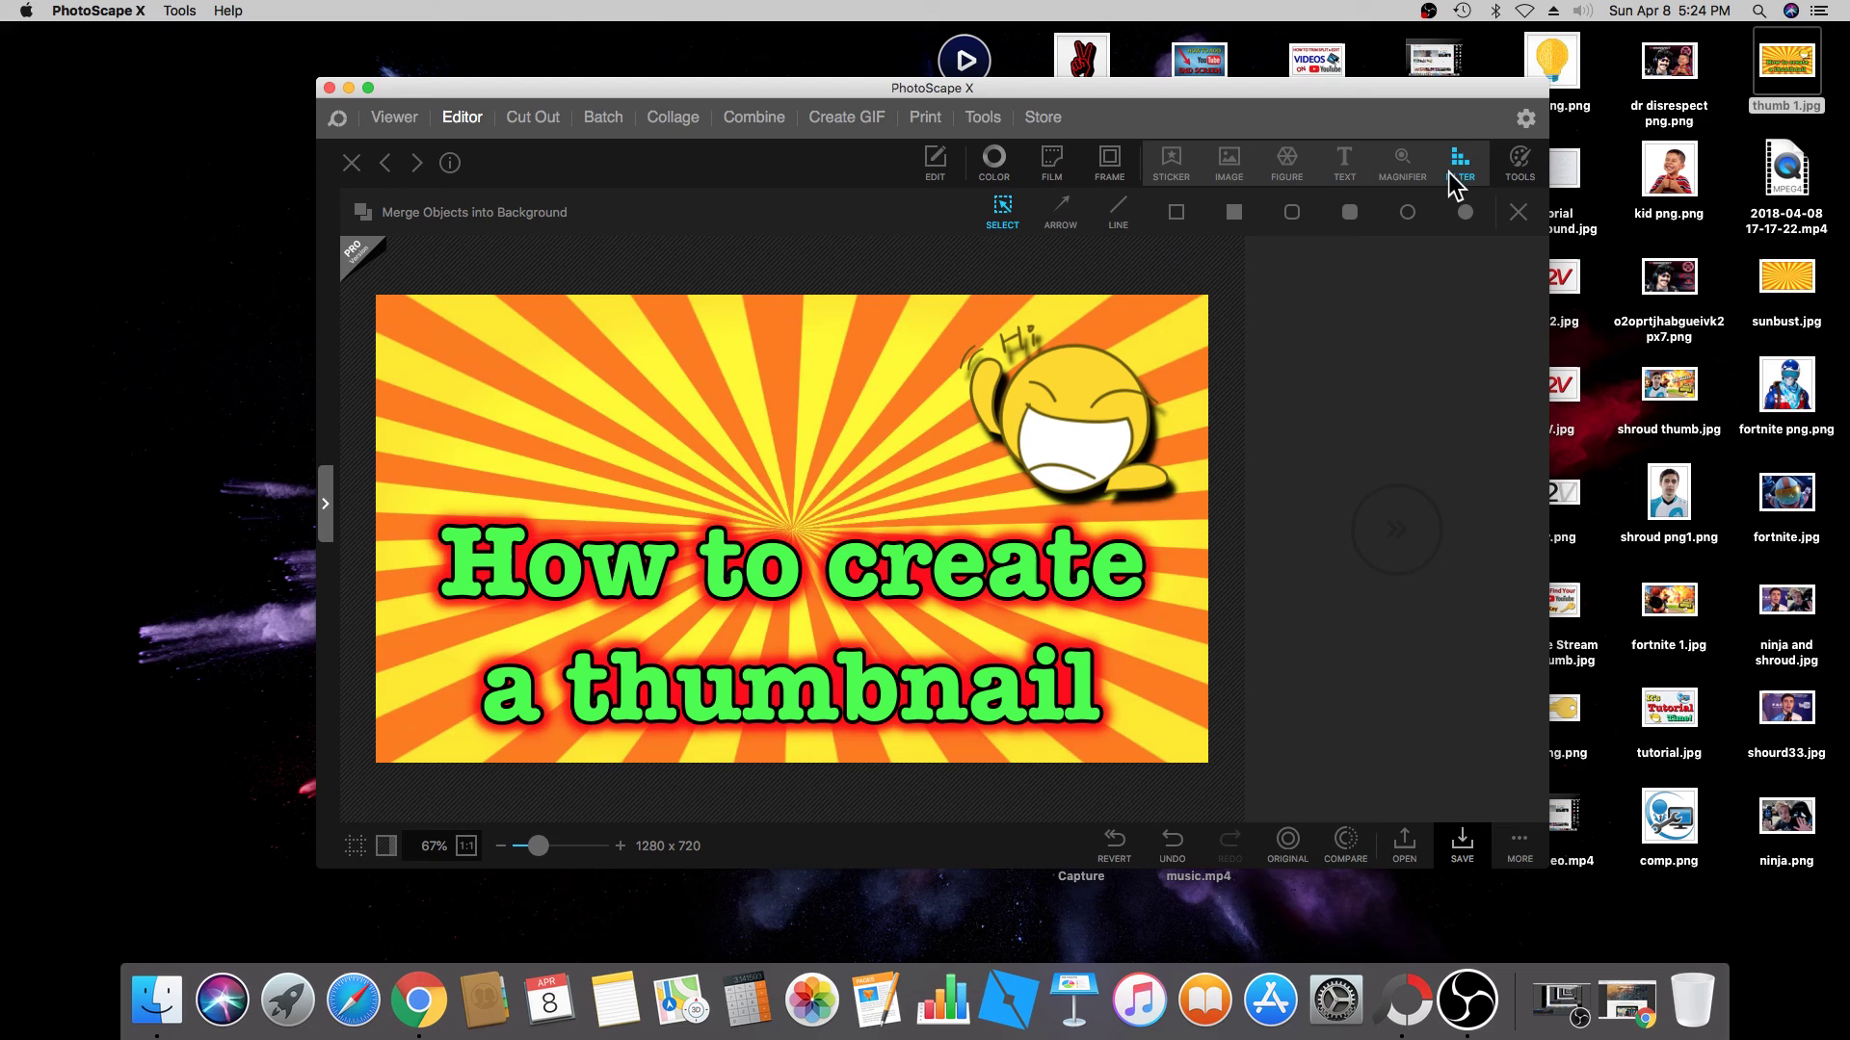